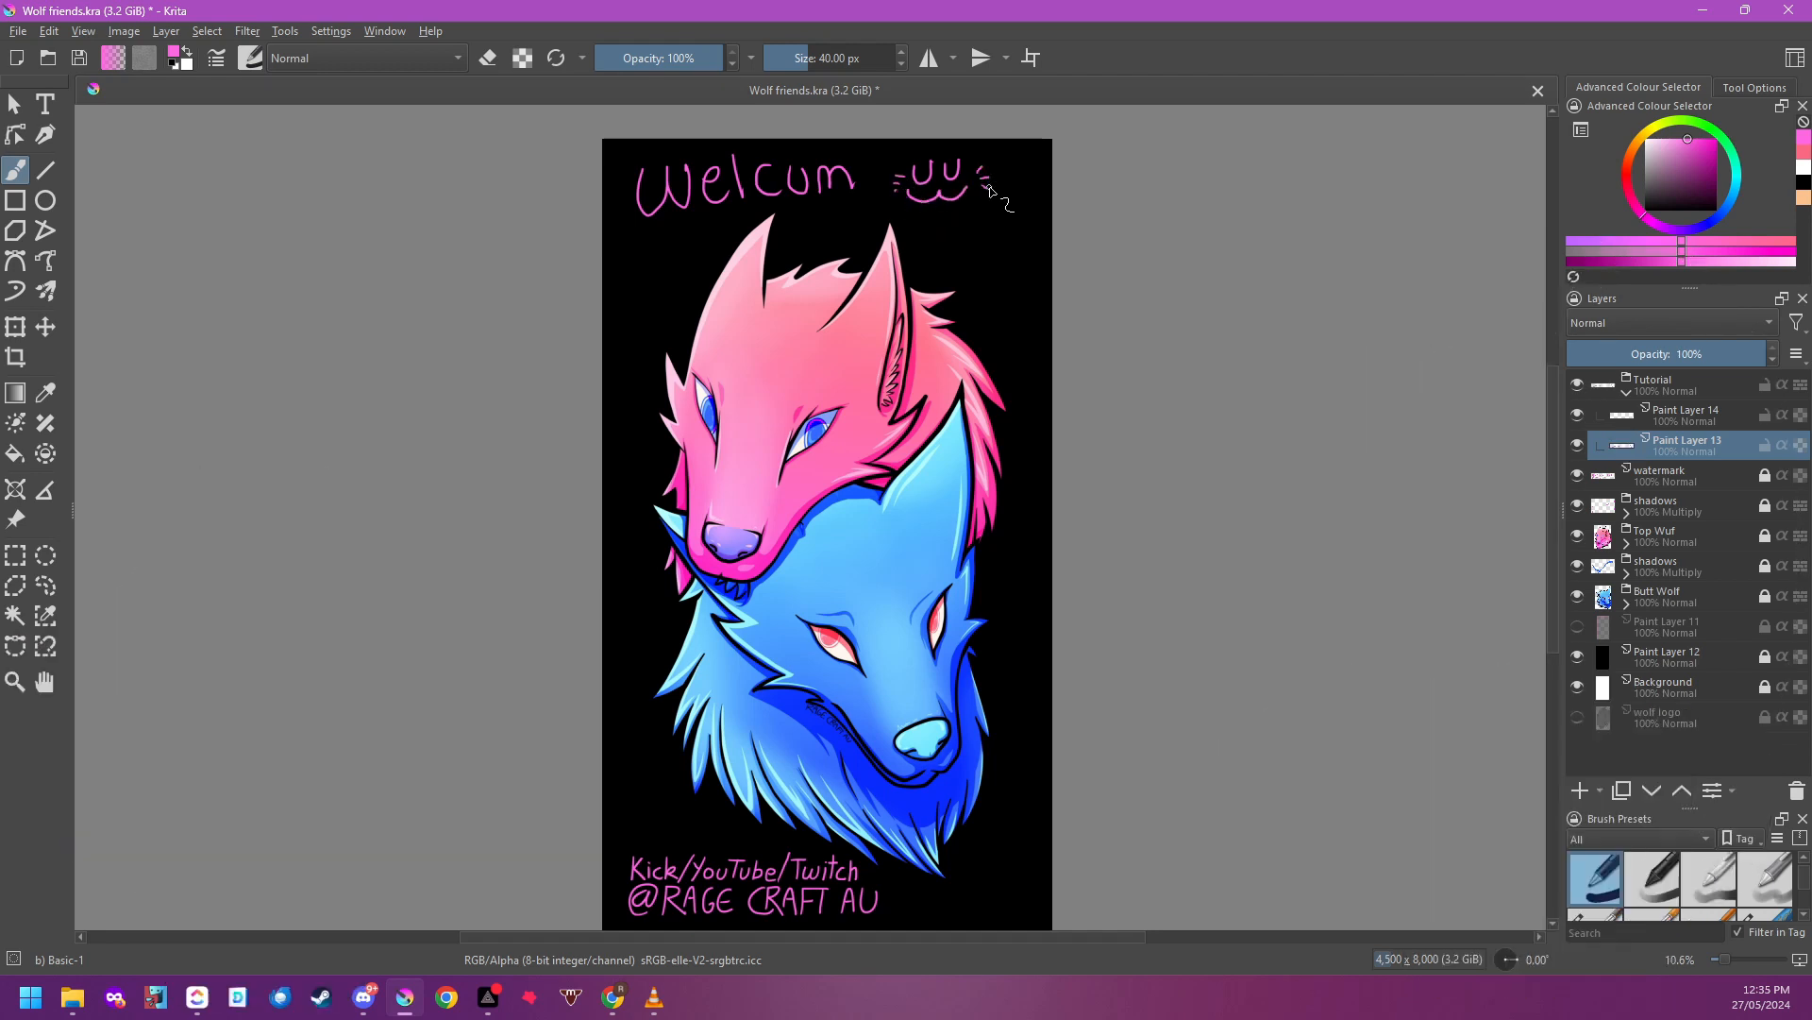
Clear the handwritten greeting from Paint Layer 13 and select the Top Wuf group
{"action": "key", "text": "Delete"}
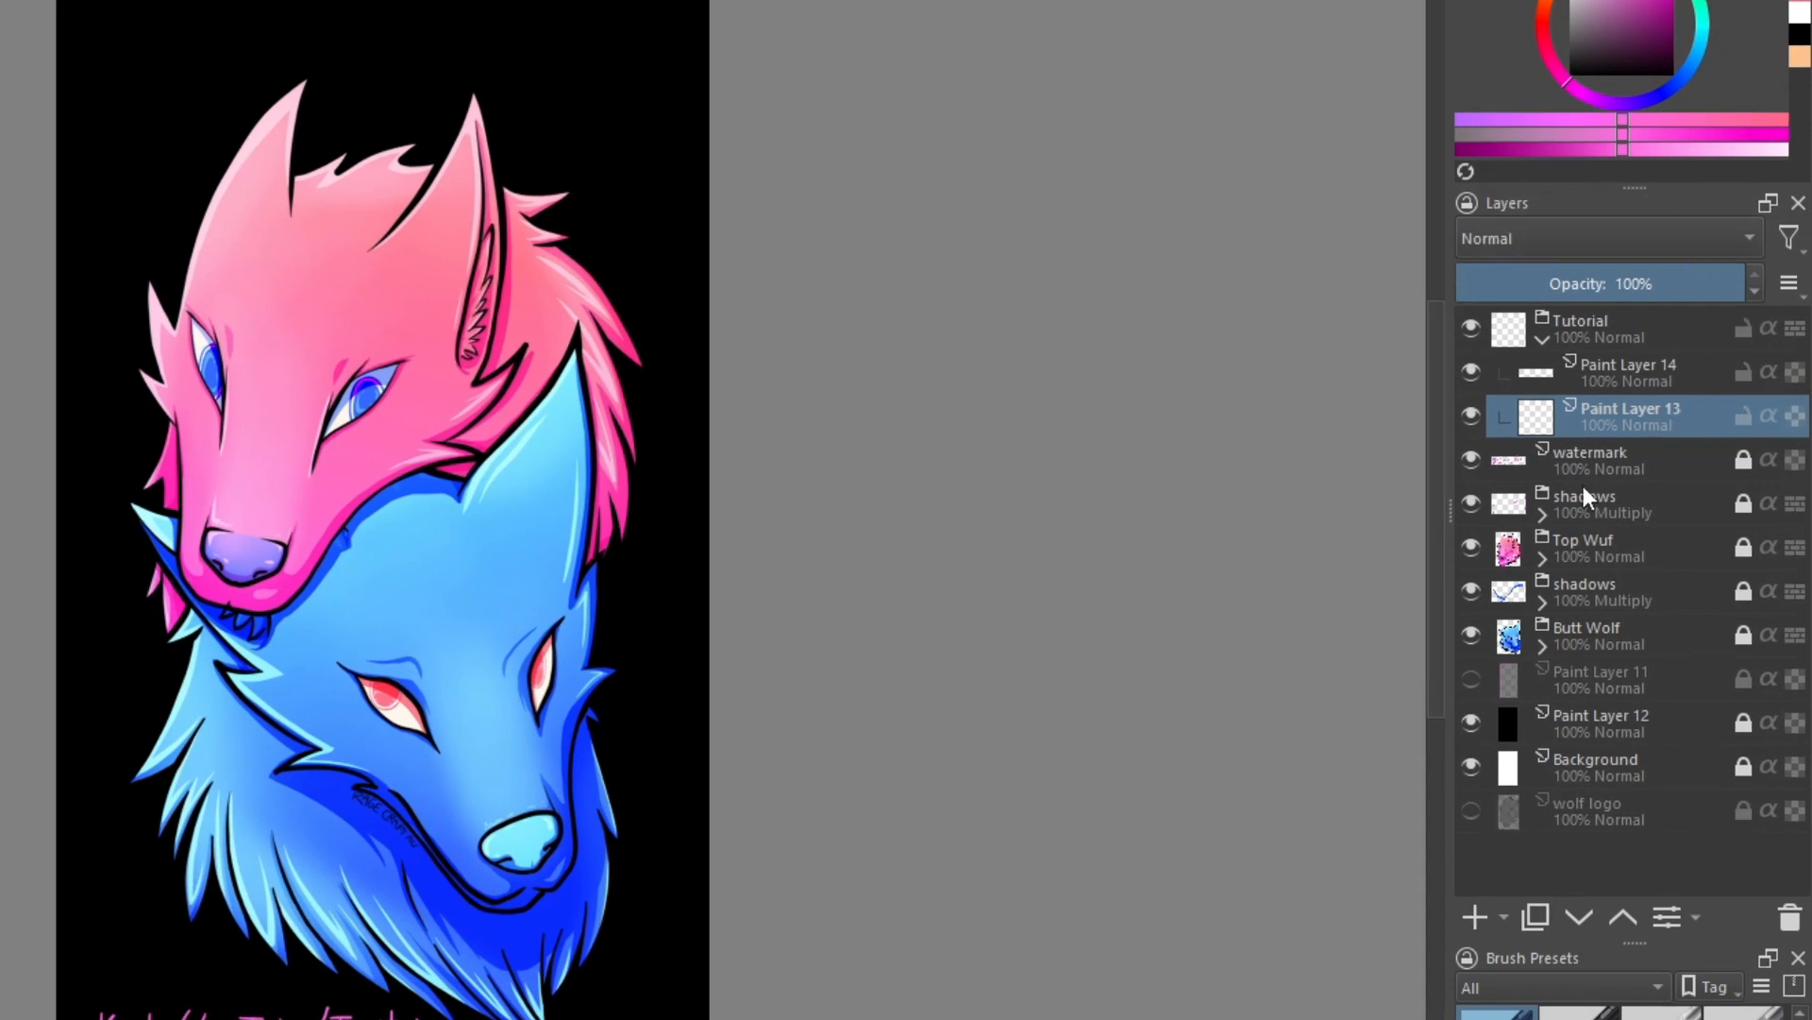
{"action": "left_click", "coordinate": [1622, 378]}
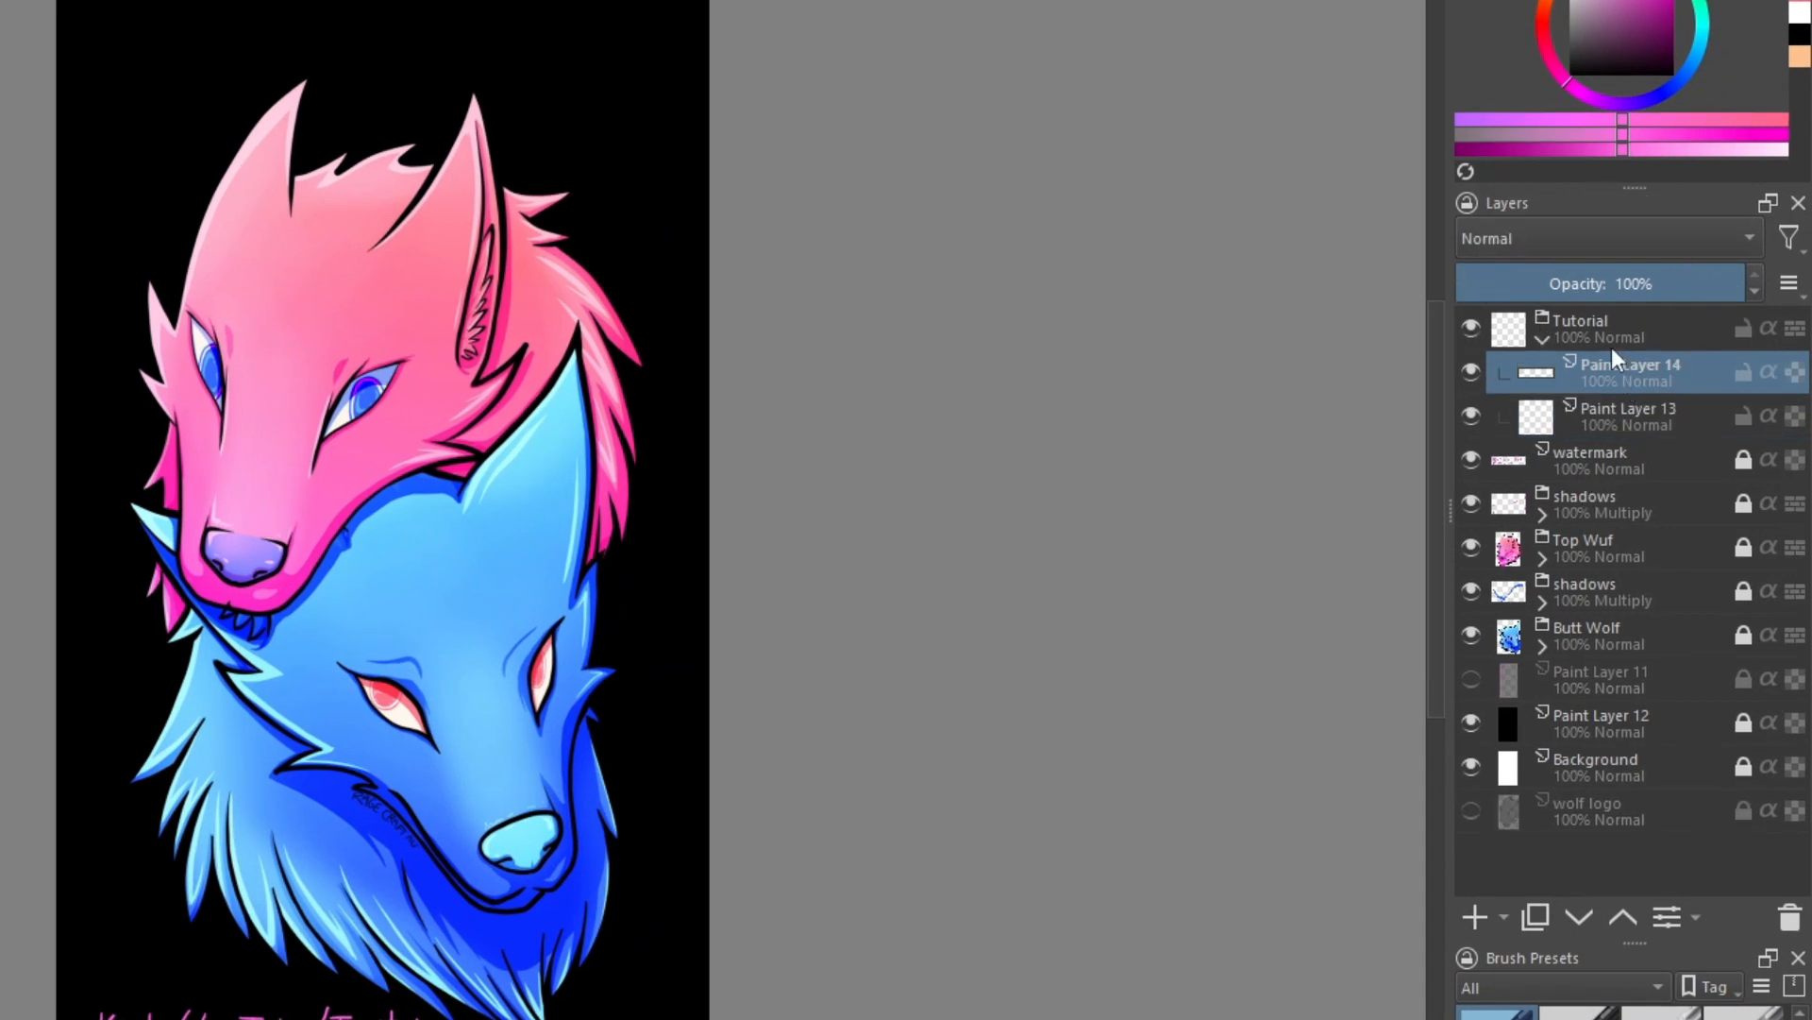
{"action": "left_click", "coordinate": [1611, 345]}
{"action": "left_click", "coordinate": [1609, 546]}
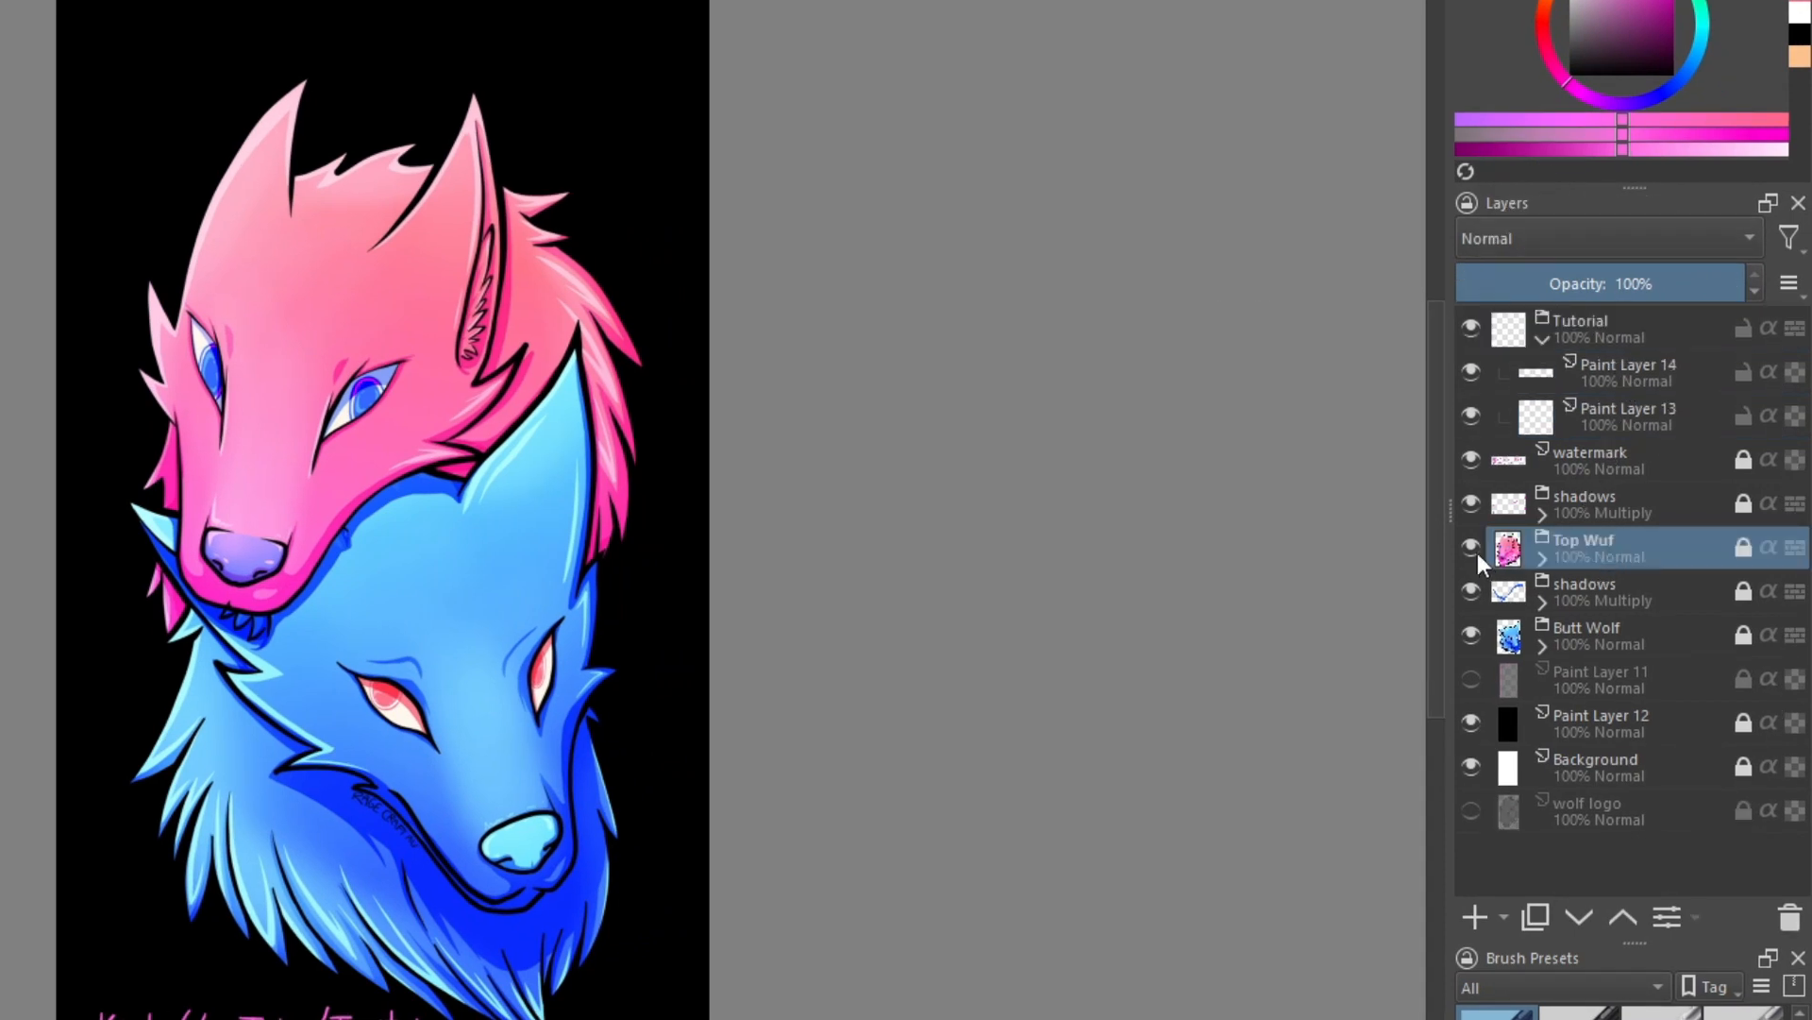
Hide and re-show the Top Wuf and Butt Wolf groups one at a time, and reselect Paint Layer 13
{"action": "left_click", "coordinate": [1476, 551]}
{"action": "left_click", "coordinate": [1474, 547]}
{"action": "left_click", "coordinate": [1471, 635]}
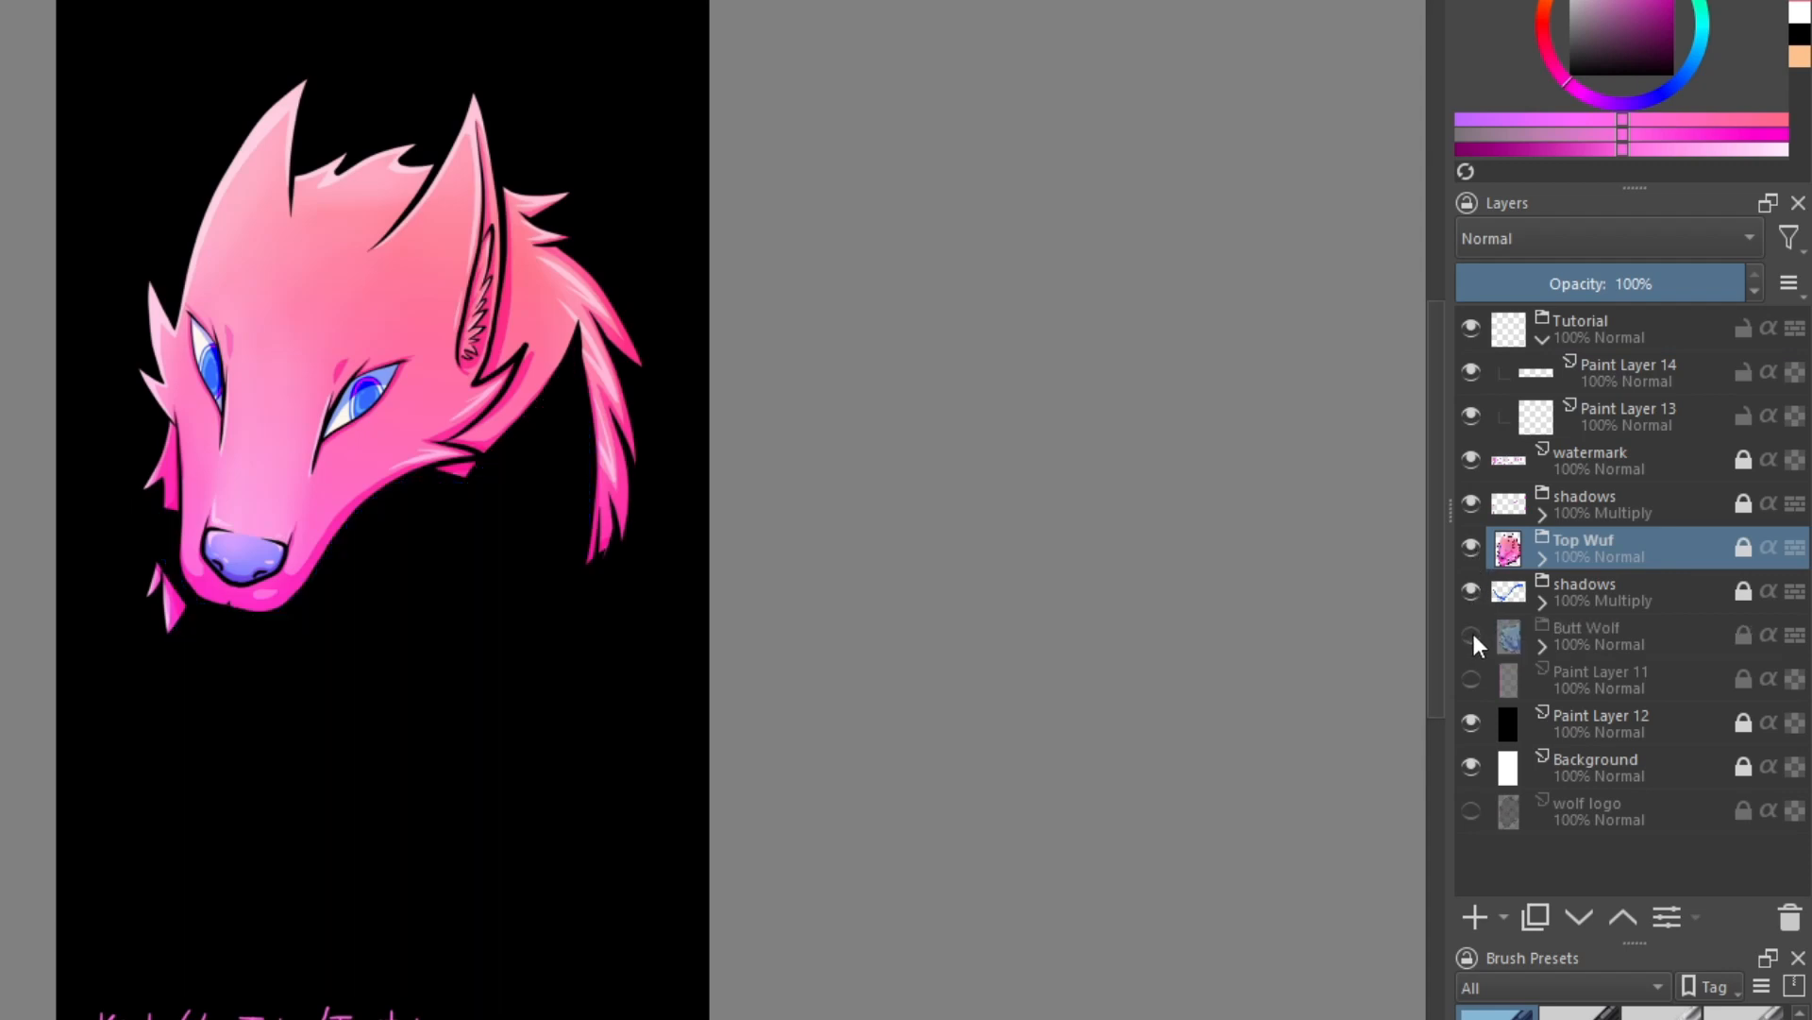
{"action": "left_click", "coordinate": [1471, 632]}
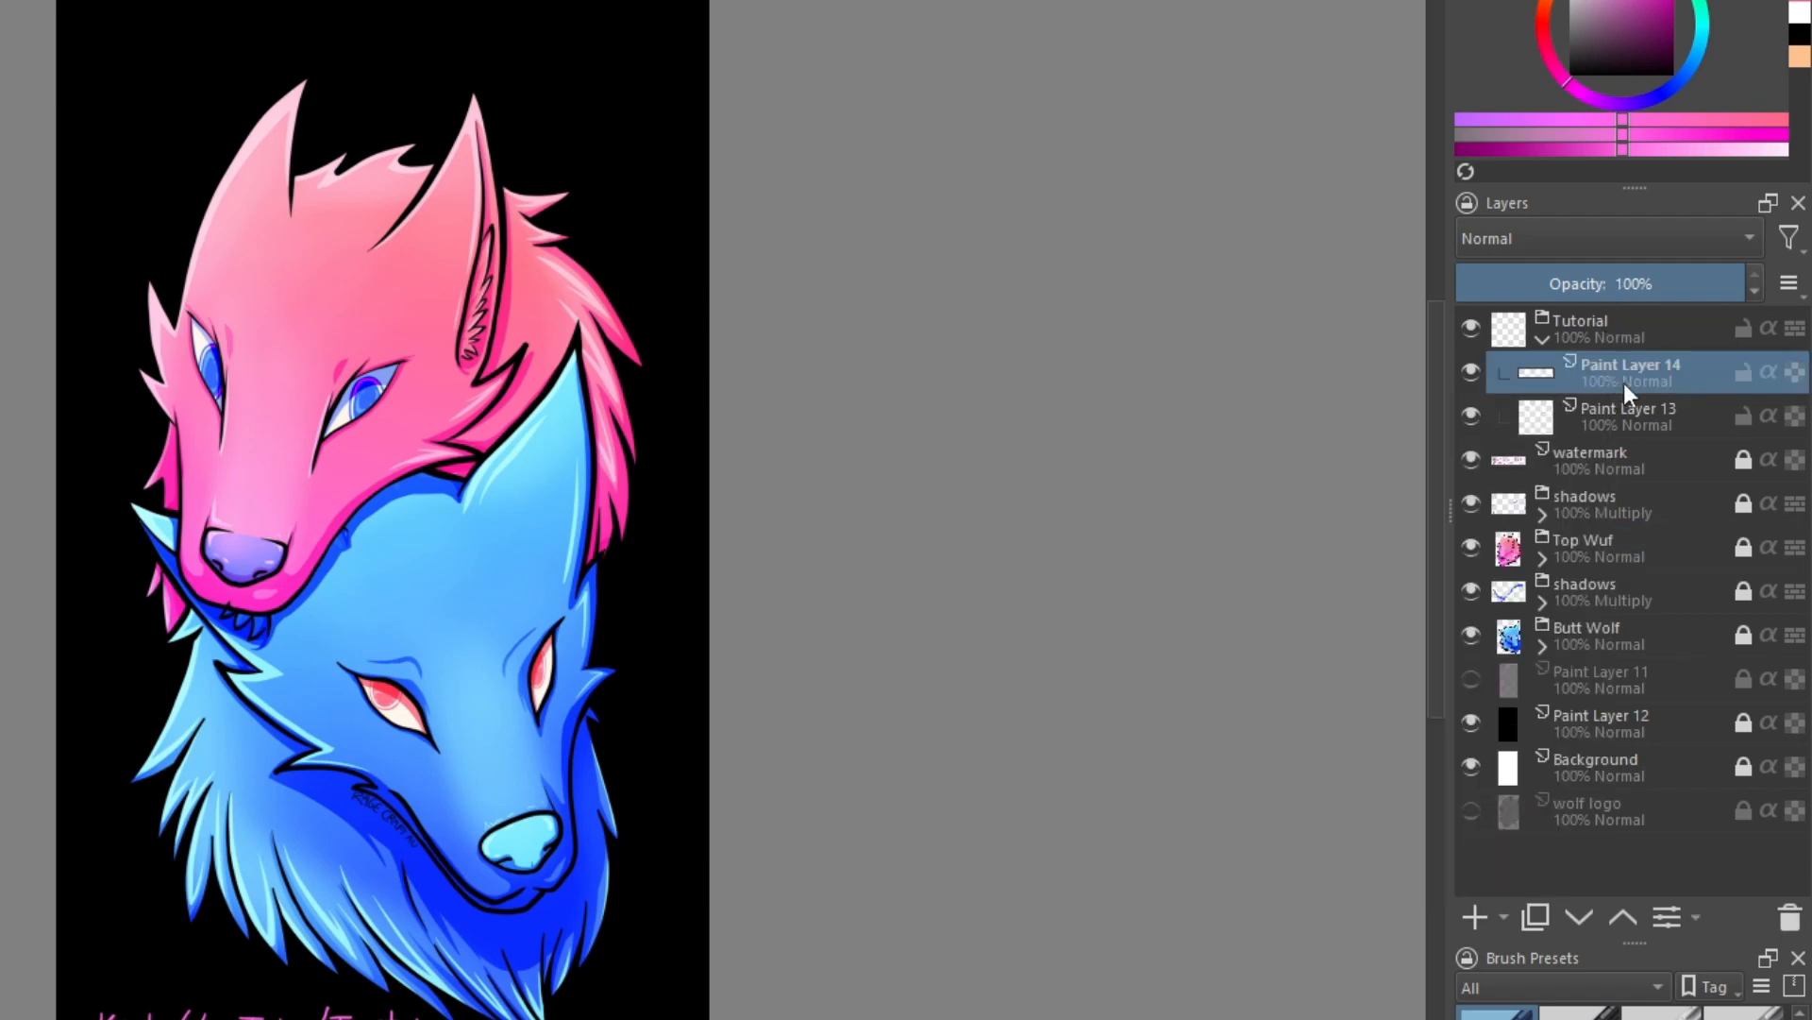
{"action": "left_click", "coordinate": [1629, 421]}
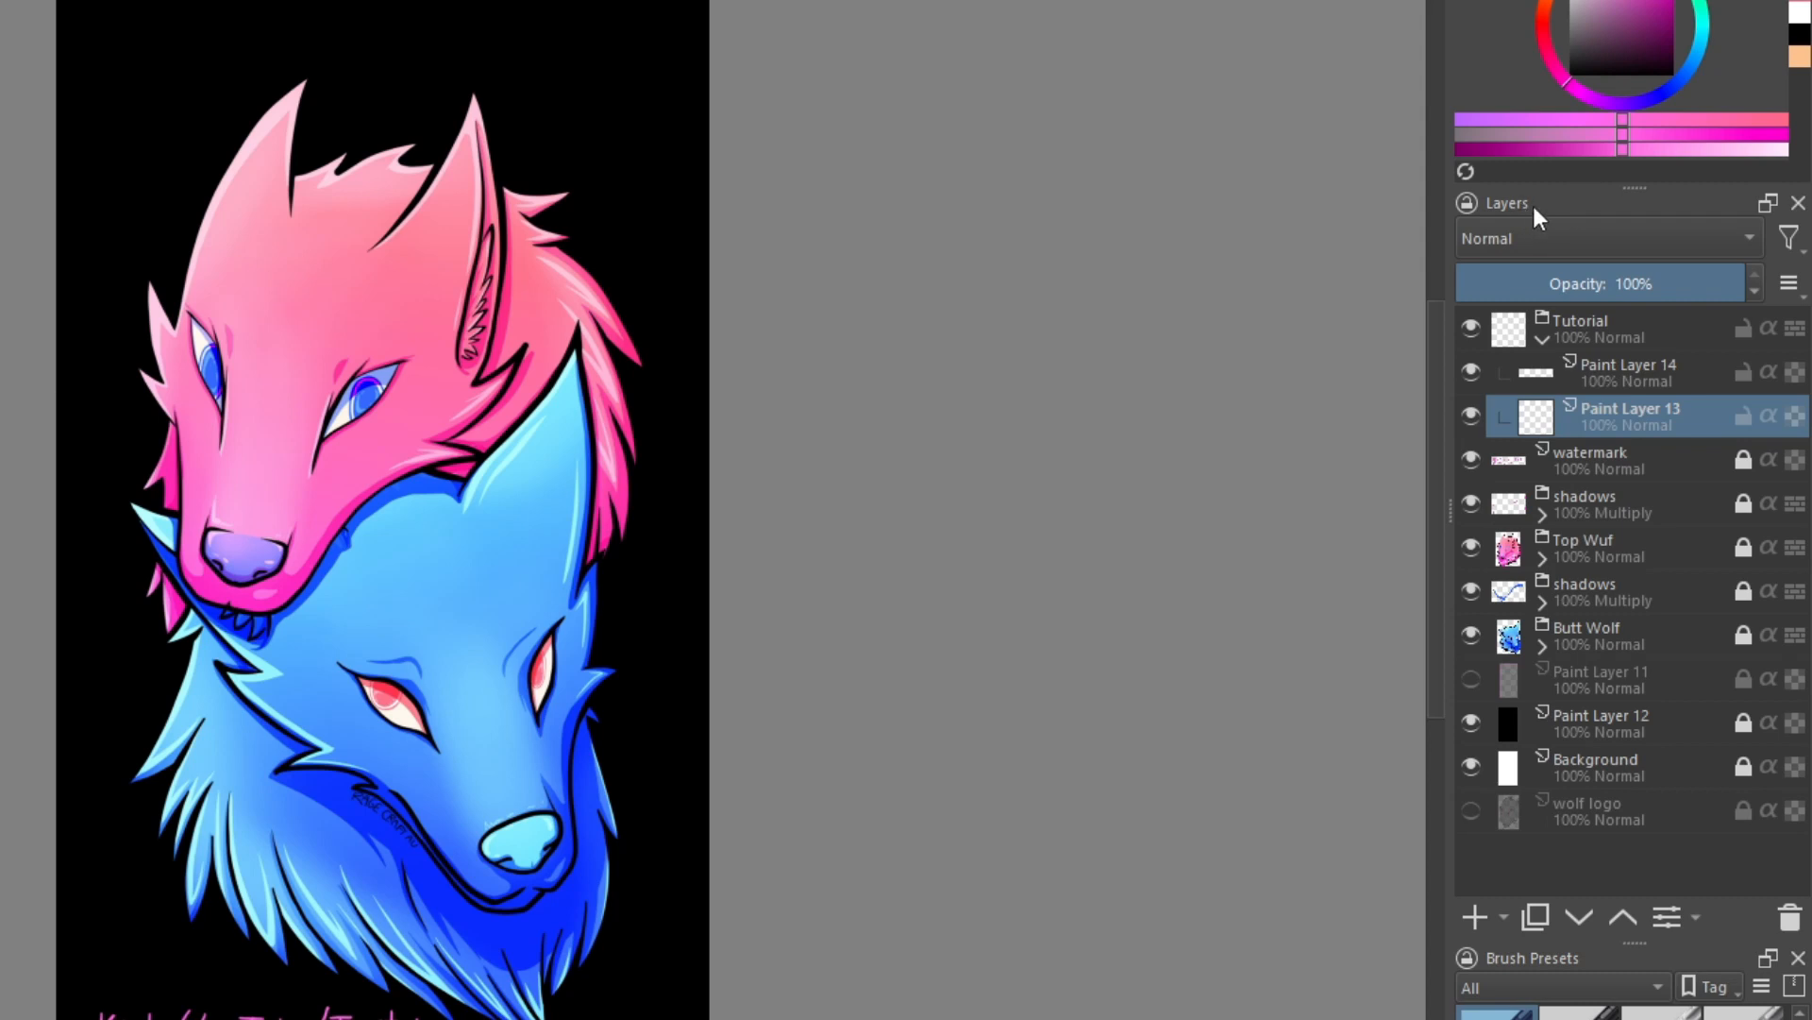
Float the Layers docker and dock it back between the Advanced Colour Selector and Brush Presets
{"action": "left_click", "coordinate": [1768, 205]}
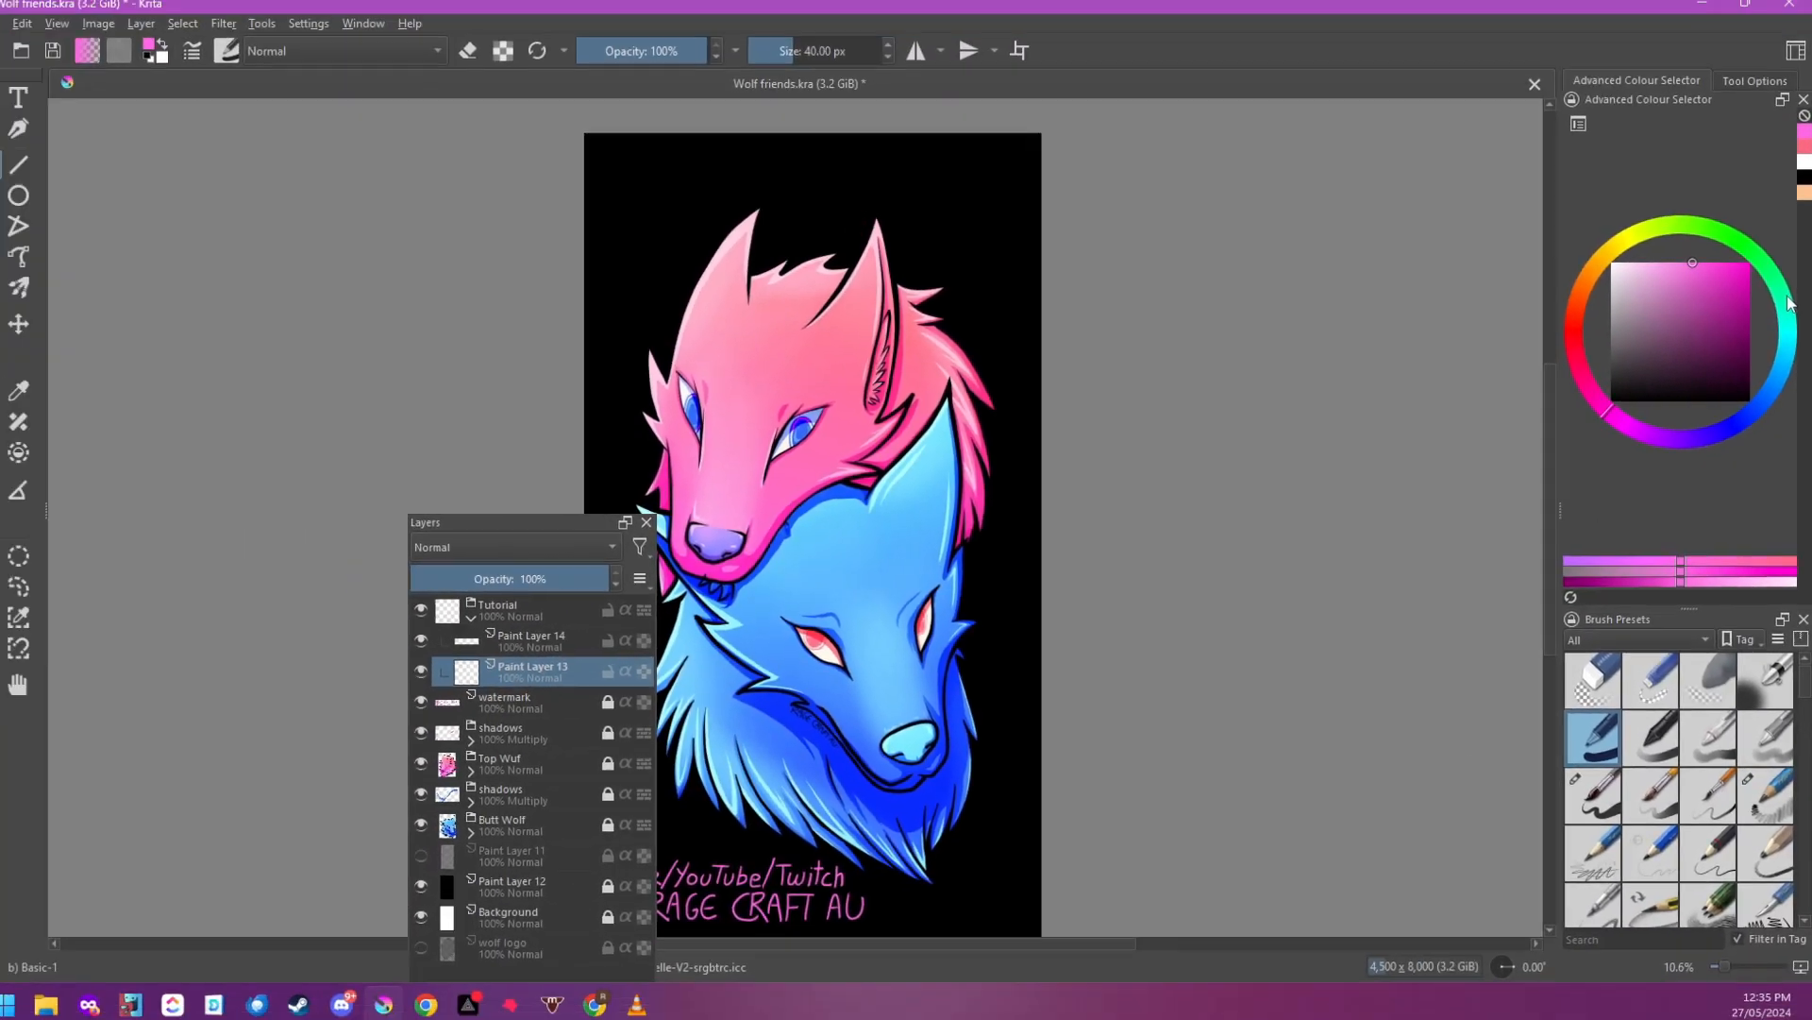
{"action": "mouse_move", "coordinate": [506, 525]}
{"action": "left_mouse_down"}
{"action": "mouse_move", "coordinate": [331, 268]}
{"action": "mouse_move", "coordinate": [592, 245]}
{"action": "mouse_move", "coordinate": [1016, 298]}
{"action": "mouse_move", "coordinate": [1267, 248]}
{"action": "mouse_move", "coordinate": [1188, 46]}
{"action": "mouse_move", "coordinate": [1394, 357]}
{"action": "mouse_move", "coordinate": [1614, 609]}
{"action": "left_mouse_up"}
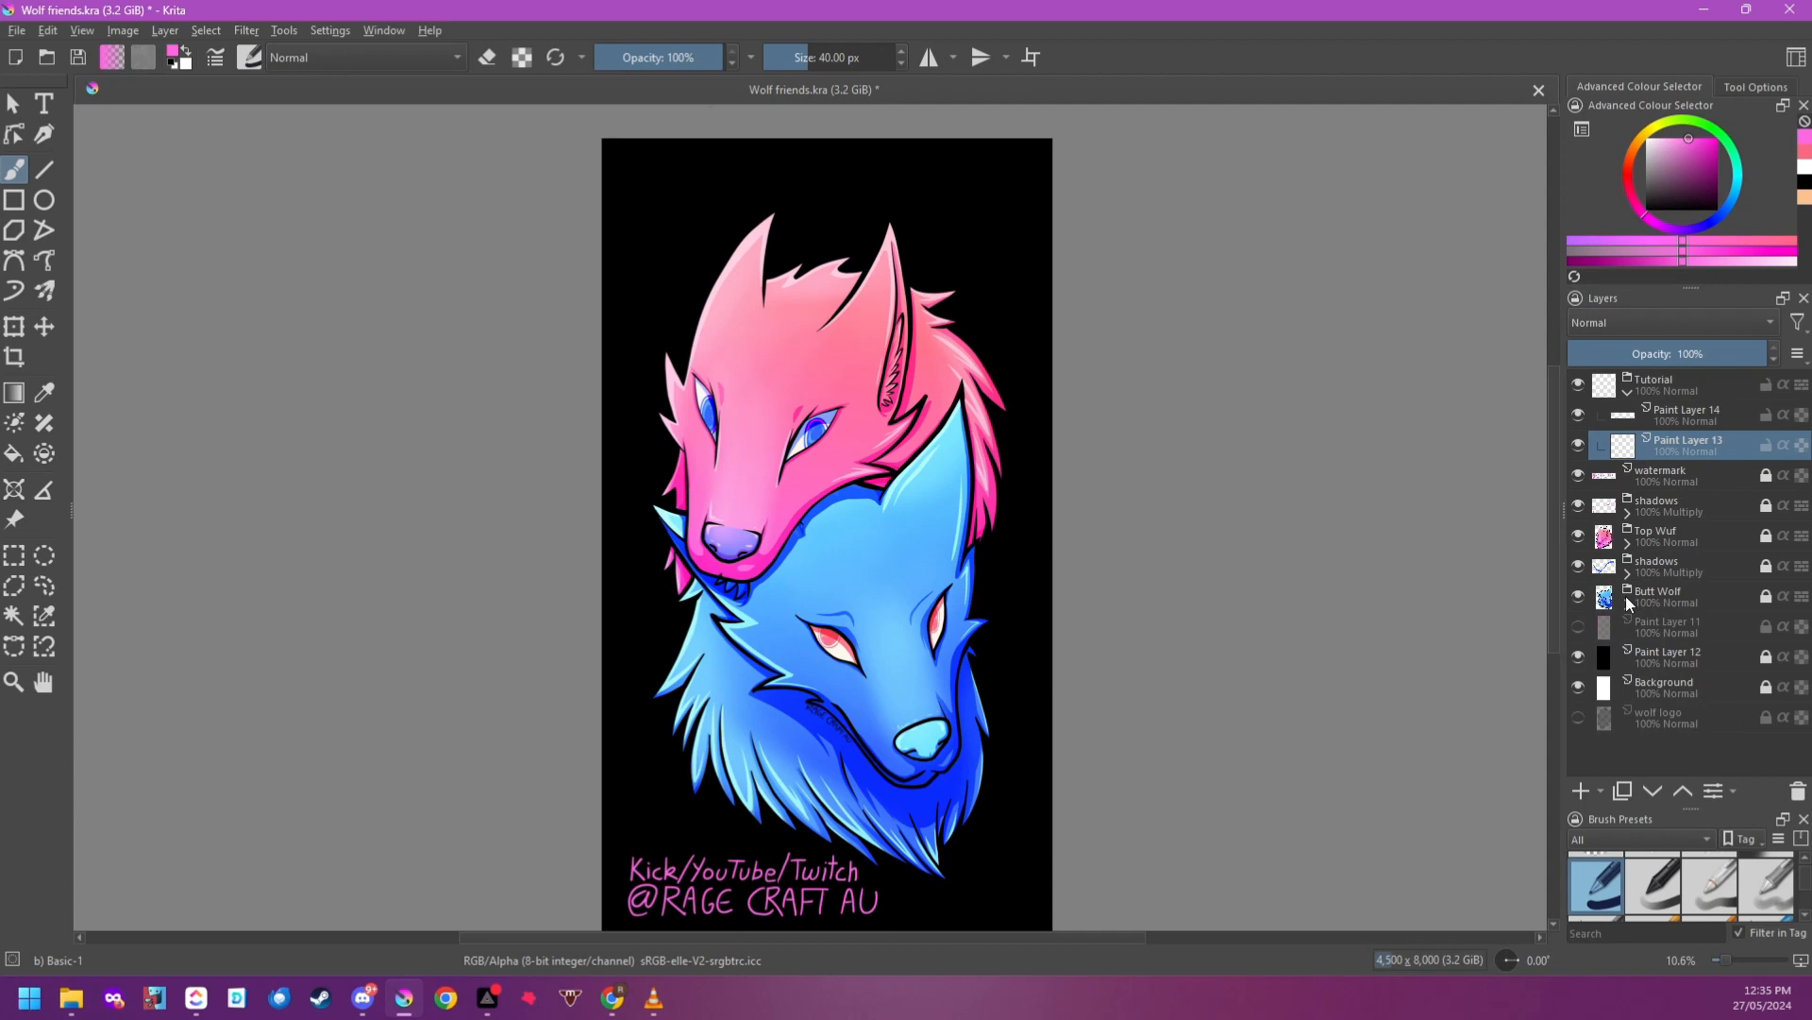
Close the Layers docker and restore it from the list of available dockers
{"action": "left_click", "coordinate": [1804, 298]}
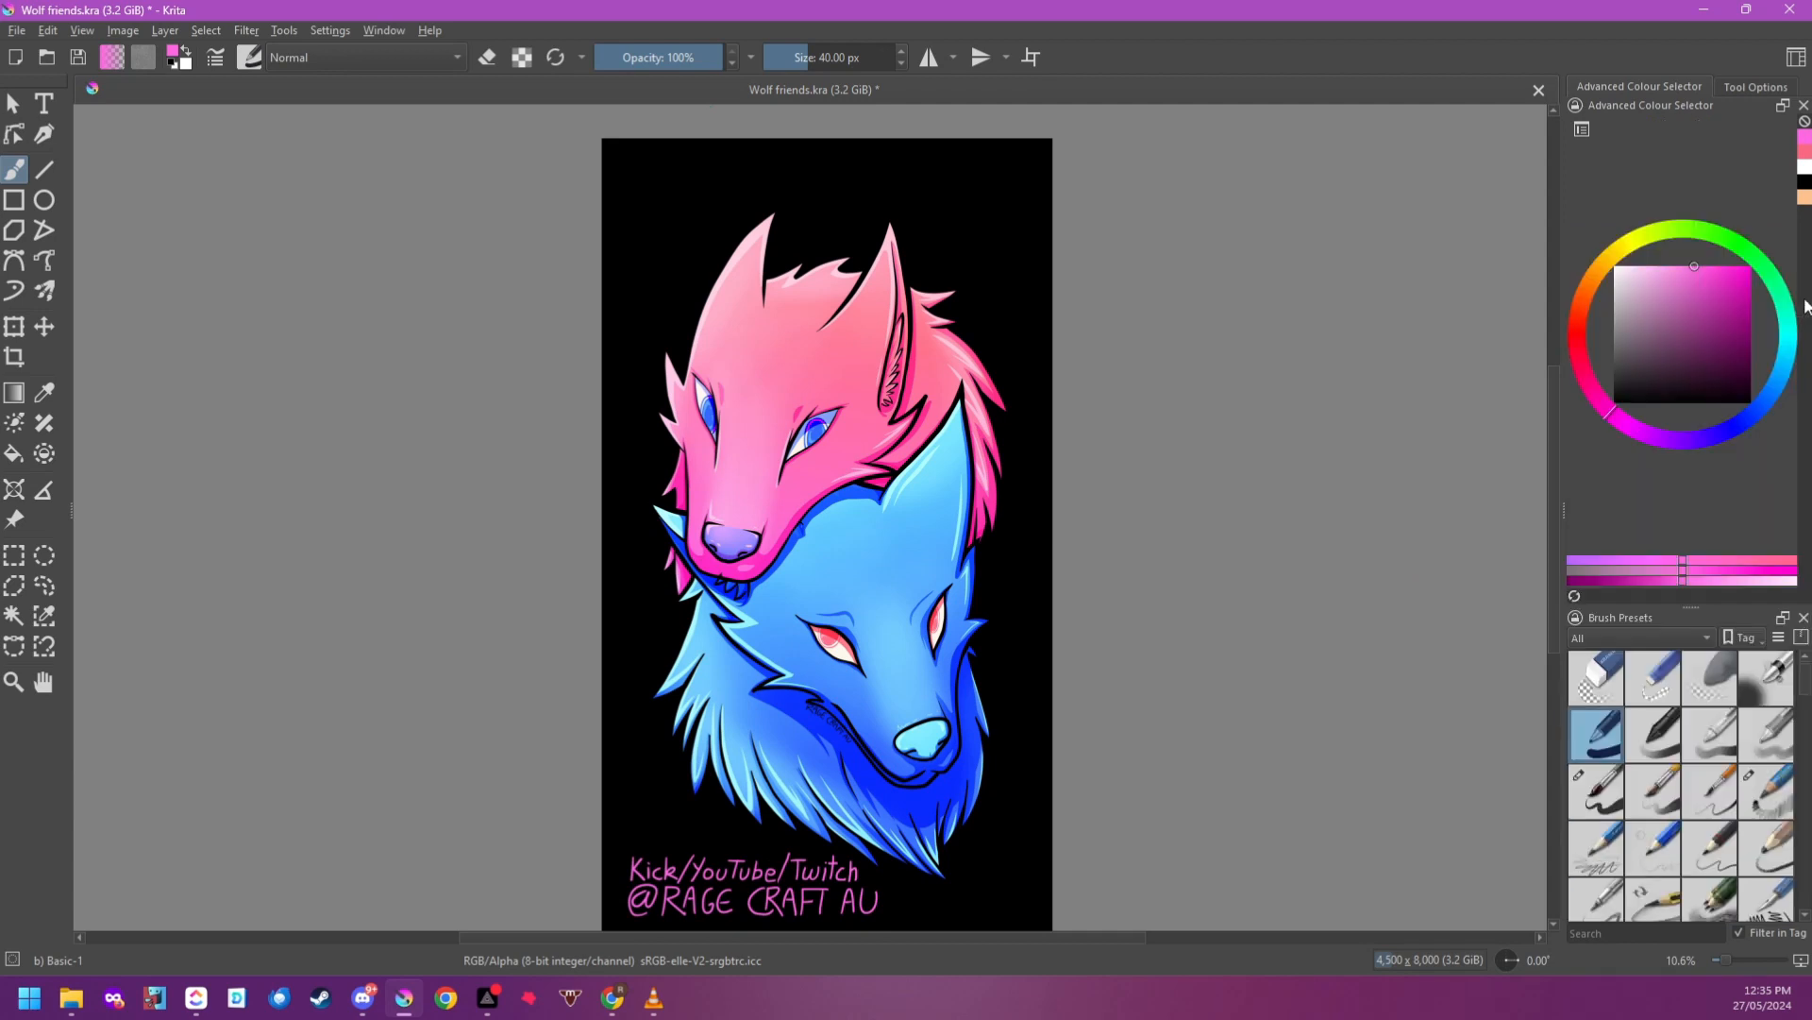
{"action": "left_click", "coordinate": [324, 31]}
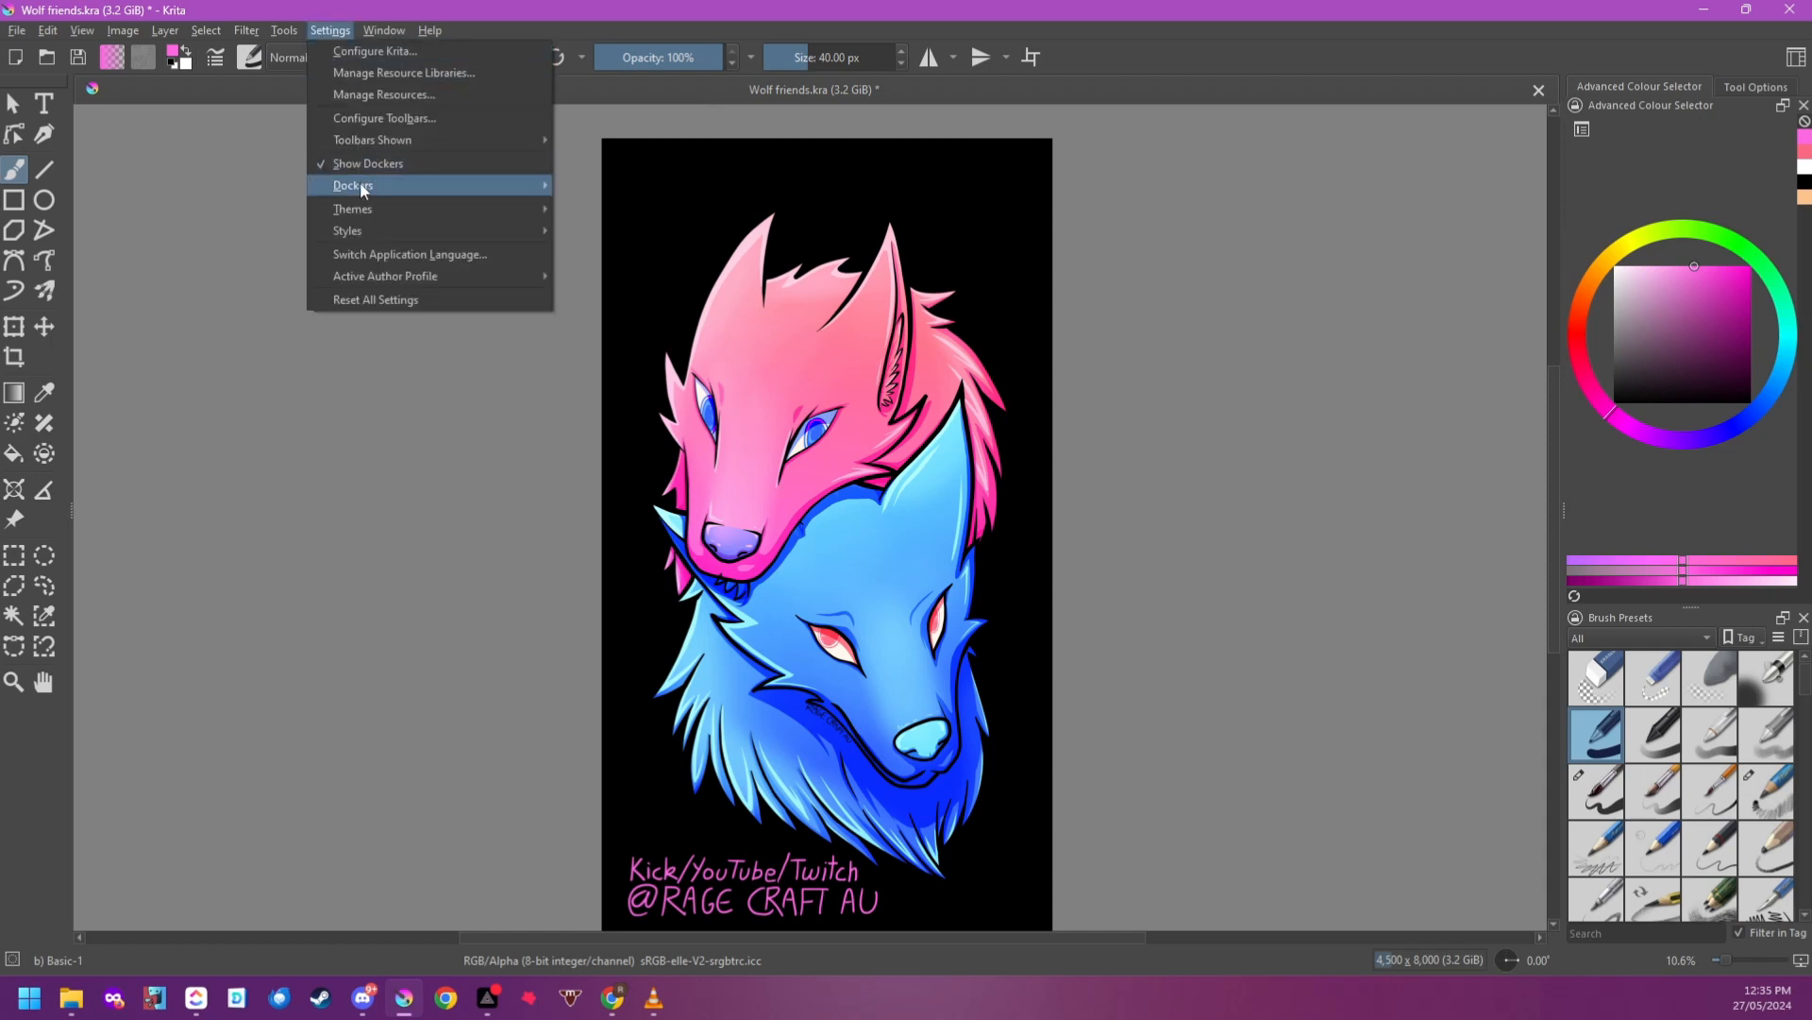
{"action": "mouse_move", "coordinate": [406, 190]}
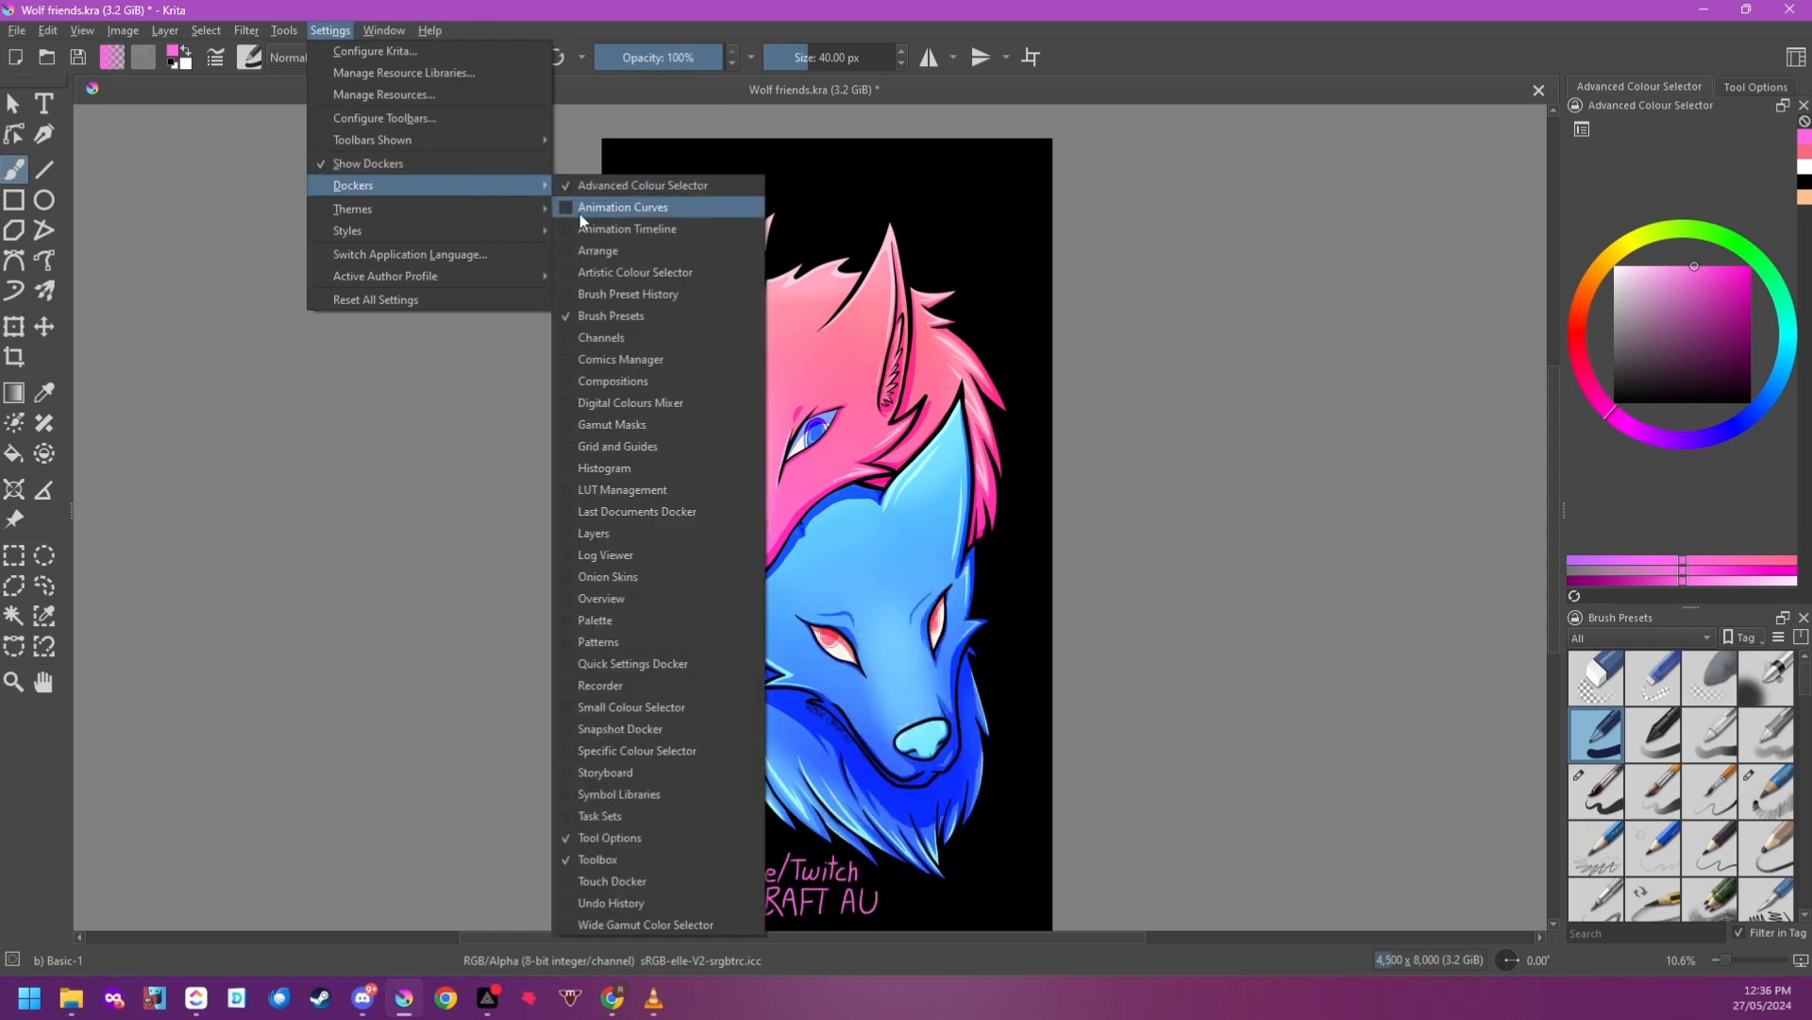
{"action": "left_click", "coordinate": [593, 534]}
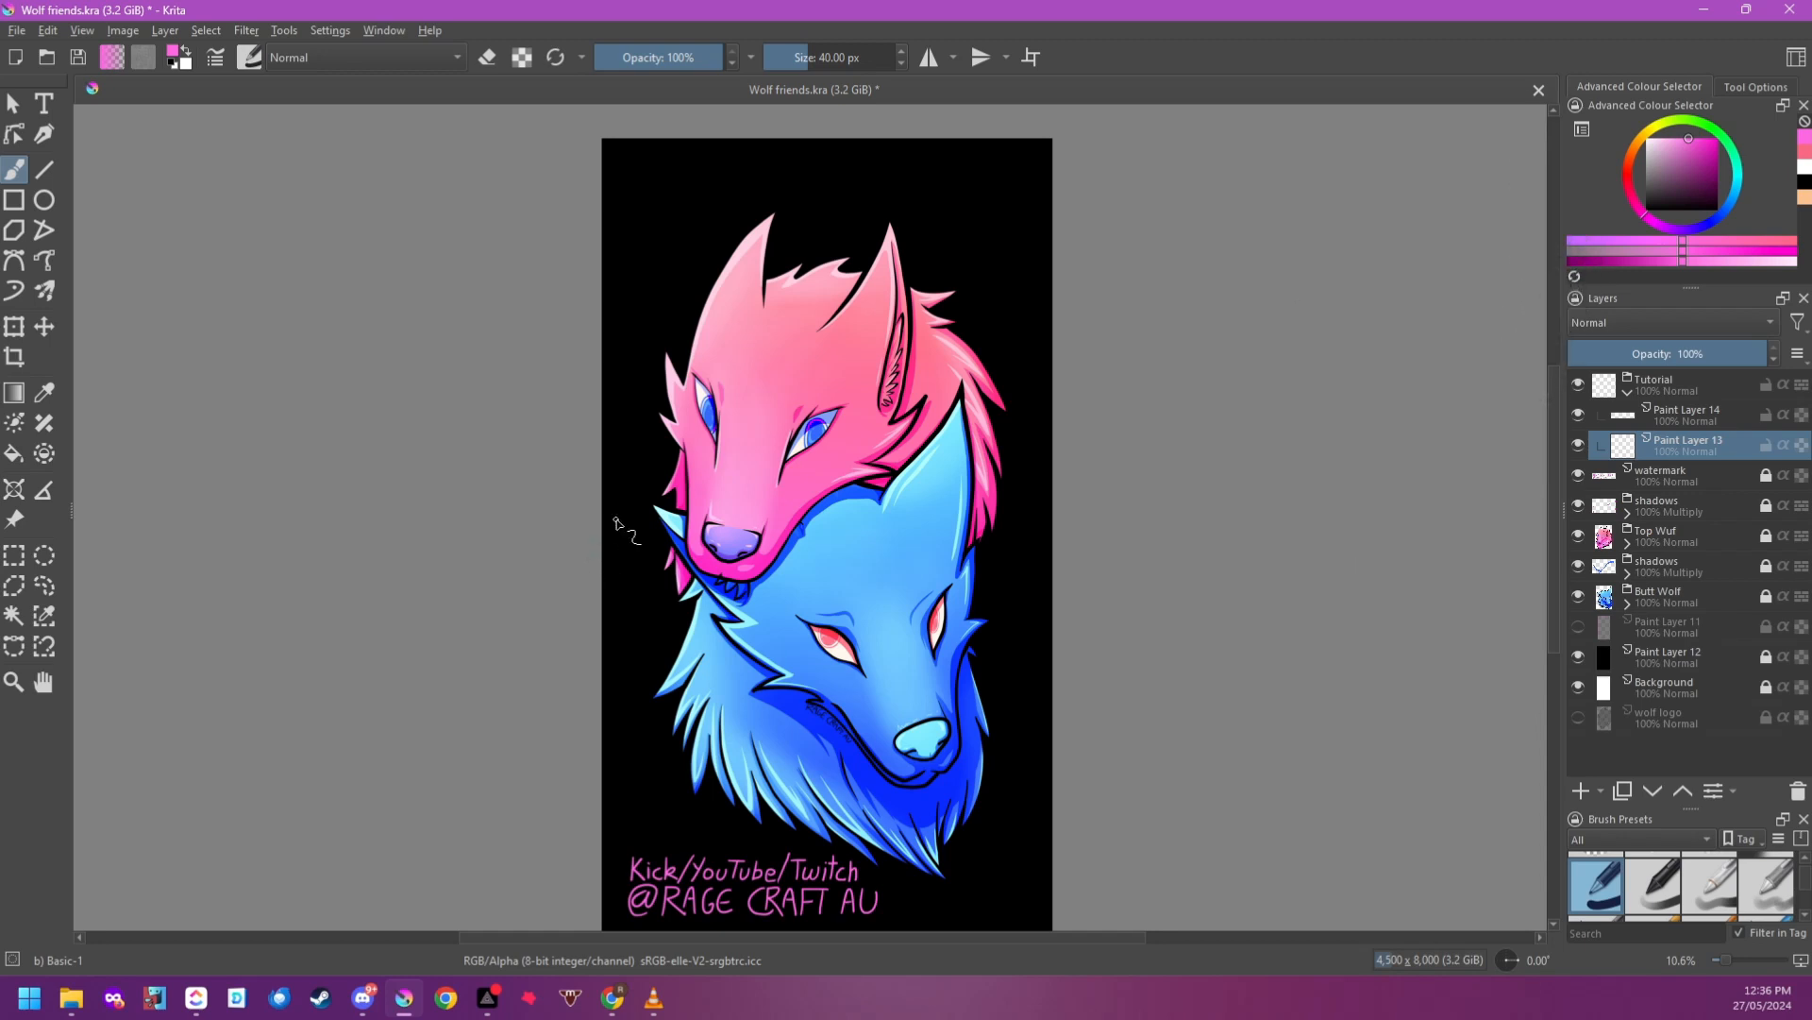
Handwrite "Styles =" in pink above the wolves on Paint Layer 14
{"action": "left_click", "coordinate": [1674, 416]}
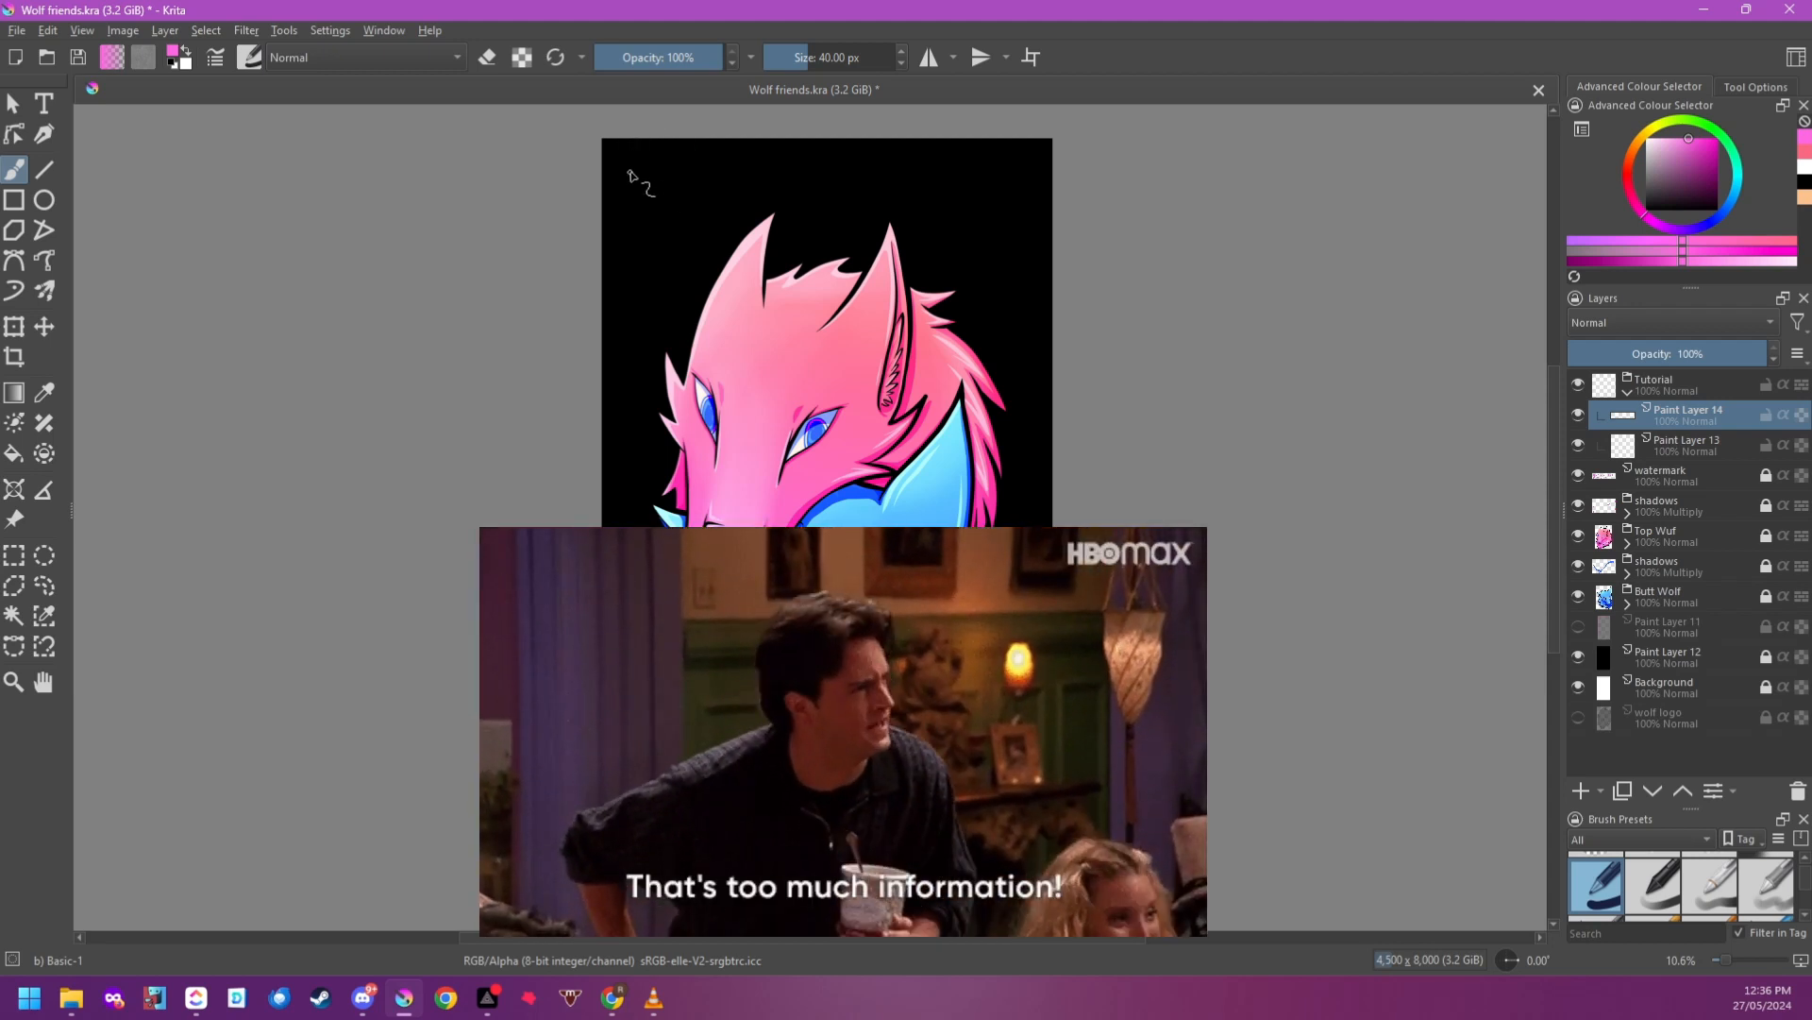
{"action": "mouse_move", "coordinate": [642, 163]}
{"action": "left_mouse_down"}
{"action": "mouse_move", "coordinate": [621, 206]}
{"action": "mouse_move", "coordinate": [660, 200]}
{"action": "mouse_move", "coordinate": [667, 175]}
{"action": "mouse_move", "coordinate": [697, 208]}
{"action": "mouse_move", "coordinate": [709, 199]}
{"action": "left_mouse_up"}
{"action": "left_click_drag", "start_coordinate": [717, 185], "coordinate": [782, 190]}
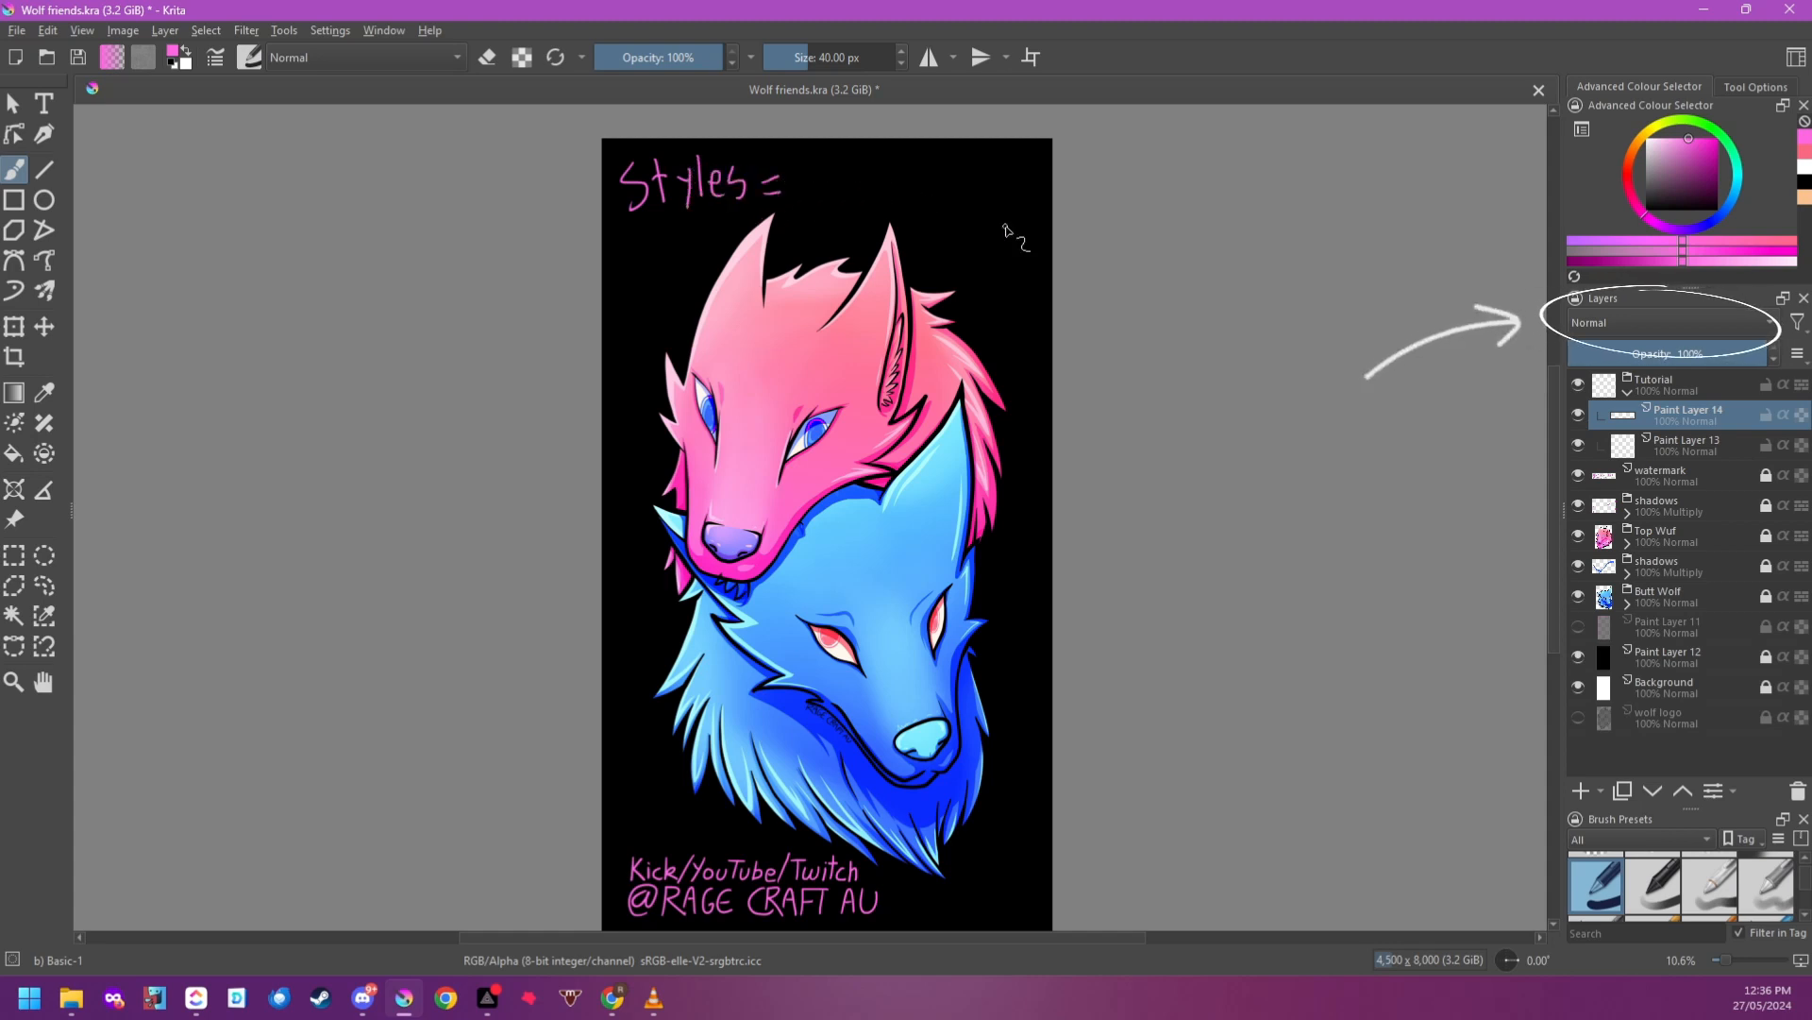
View the layer blending modes without changing them and handwrite "Another vid" after "Styles =" on Paint Layer 14
{"action": "left_click", "coordinate": [1589, 325]}
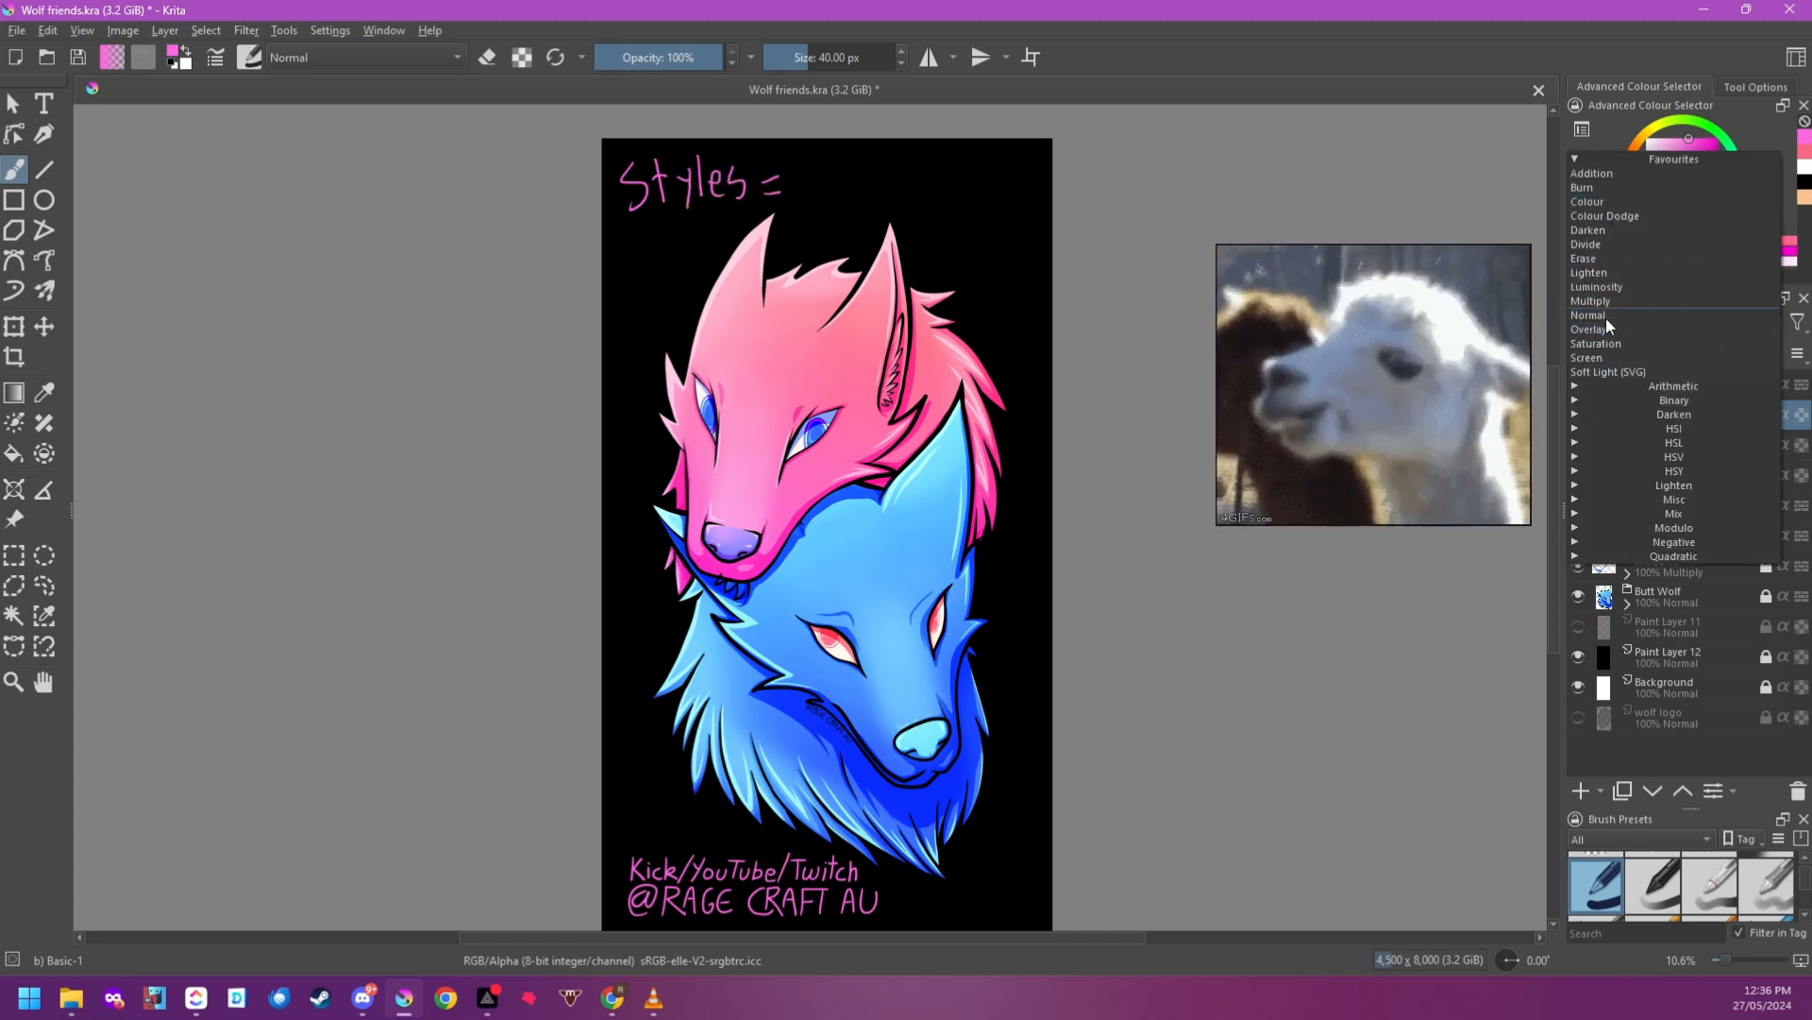
{"action": "left_click", "coordinate": [1125, 270]}
{"action": "mouse_move", "coordinate": [798, 198]}
{"action": "left_mouse_down"}
{"action": "mouse_move", "coordinate": [829, 198]}
{"action": "mouse_move", "coordinate": [824, 184]}
{"action": "left_mouse_up"}
{"action": "mouse_move", "coordinate": [834, 198]}
{"action": "left_mouse_down"}
{"action": "mouse_move", "coordinate": [863, 183]}
{"action": "mouse_move", "coordinate": [874, 198]}
{"action": "mouse_move", "coordinate": [885, 175]}
{"action": "left_mouse_up"}
{"action": "mouse_move", "coordinate": [891, 163]}
{"action": "left_mouse_down"}
{"action": "mouse_move", "coordinate": [906, 198]}
{"action": "mouse_move", "coordinate": [938, 194]}
{"action": "mouse_move", "coordinate": [933, 232]}
{"action": "mouse_move", "coordinate": [943, 200]}
{"action": "left_mouse_up"}
{"action": "mouse_move", "coordinate": [951, 214]}
{"action": "left_mouse_down"}
{"action": "mouse_move", "coordinate": [953, 233]}
{"action": "mouse_move", "coordinate": [985, 232]}
{"action": "left_mouse_up"}
{"action": "left_click", "coordinate": [952, 202]}
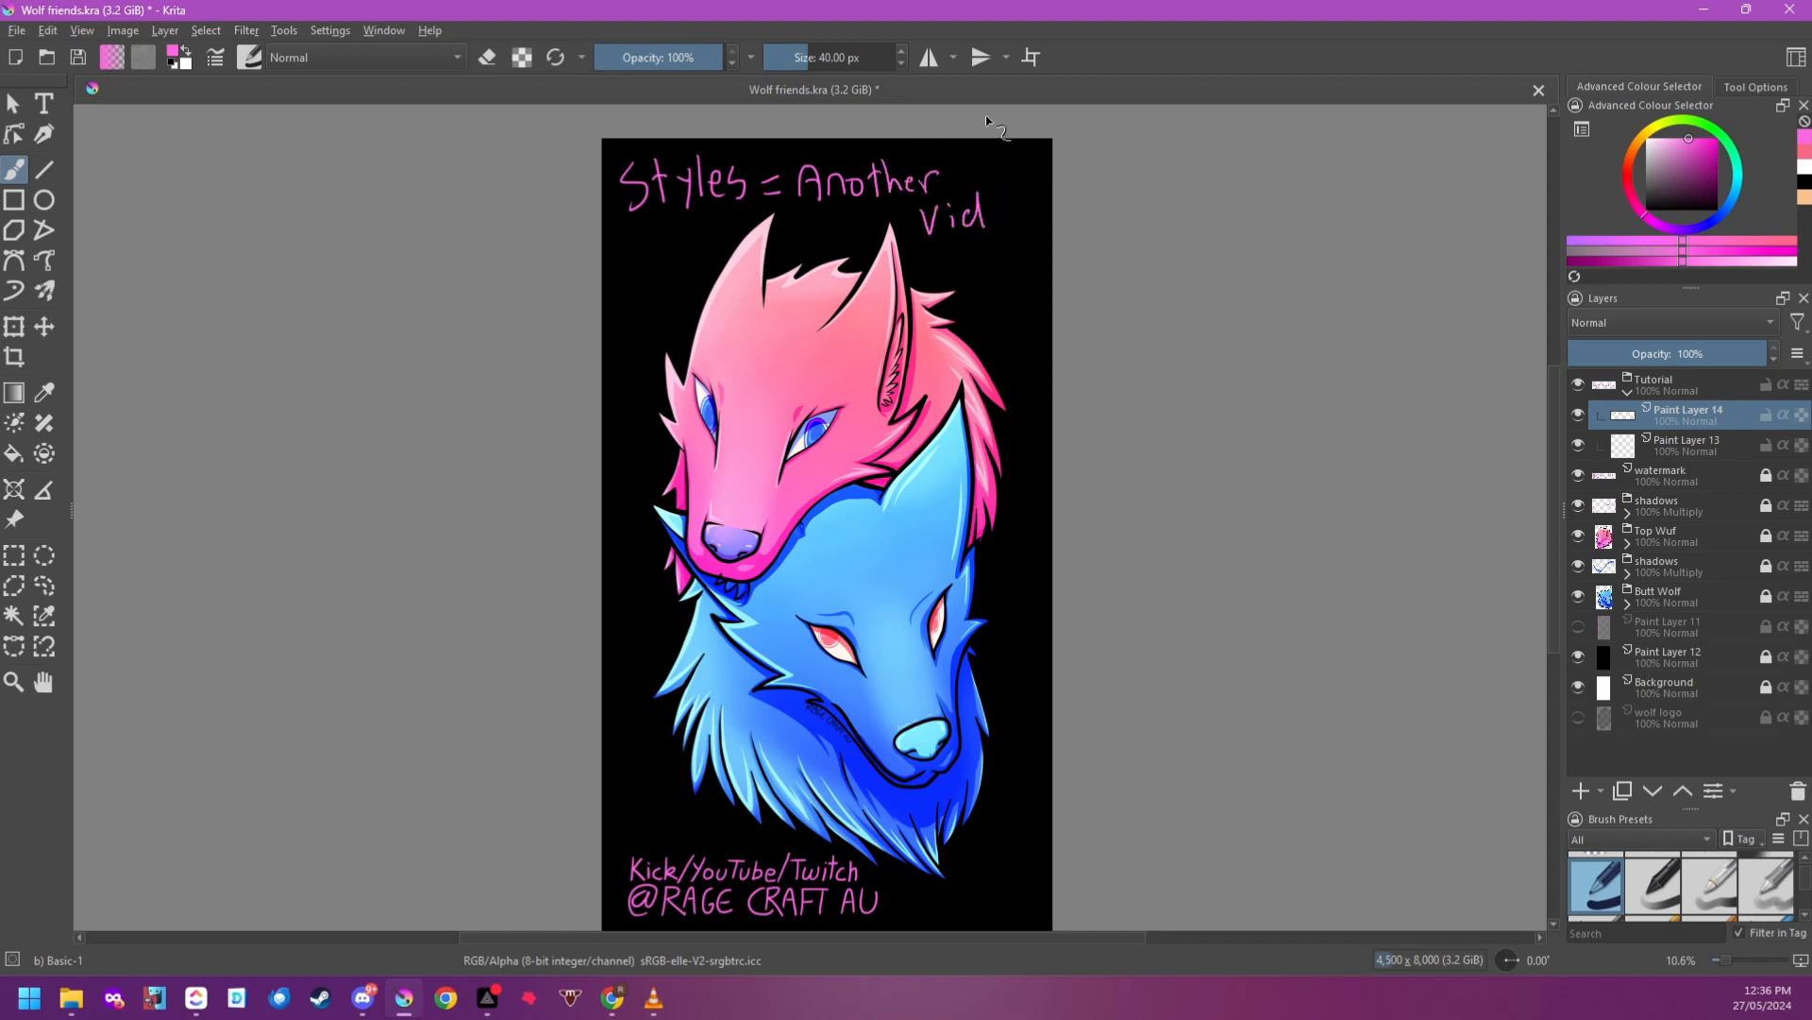
Choose the Normal blending mode for Paint Layer 14 and clear the handwritten note from that layer
{"action": "left_click", "coordinate": [1598, 325]}
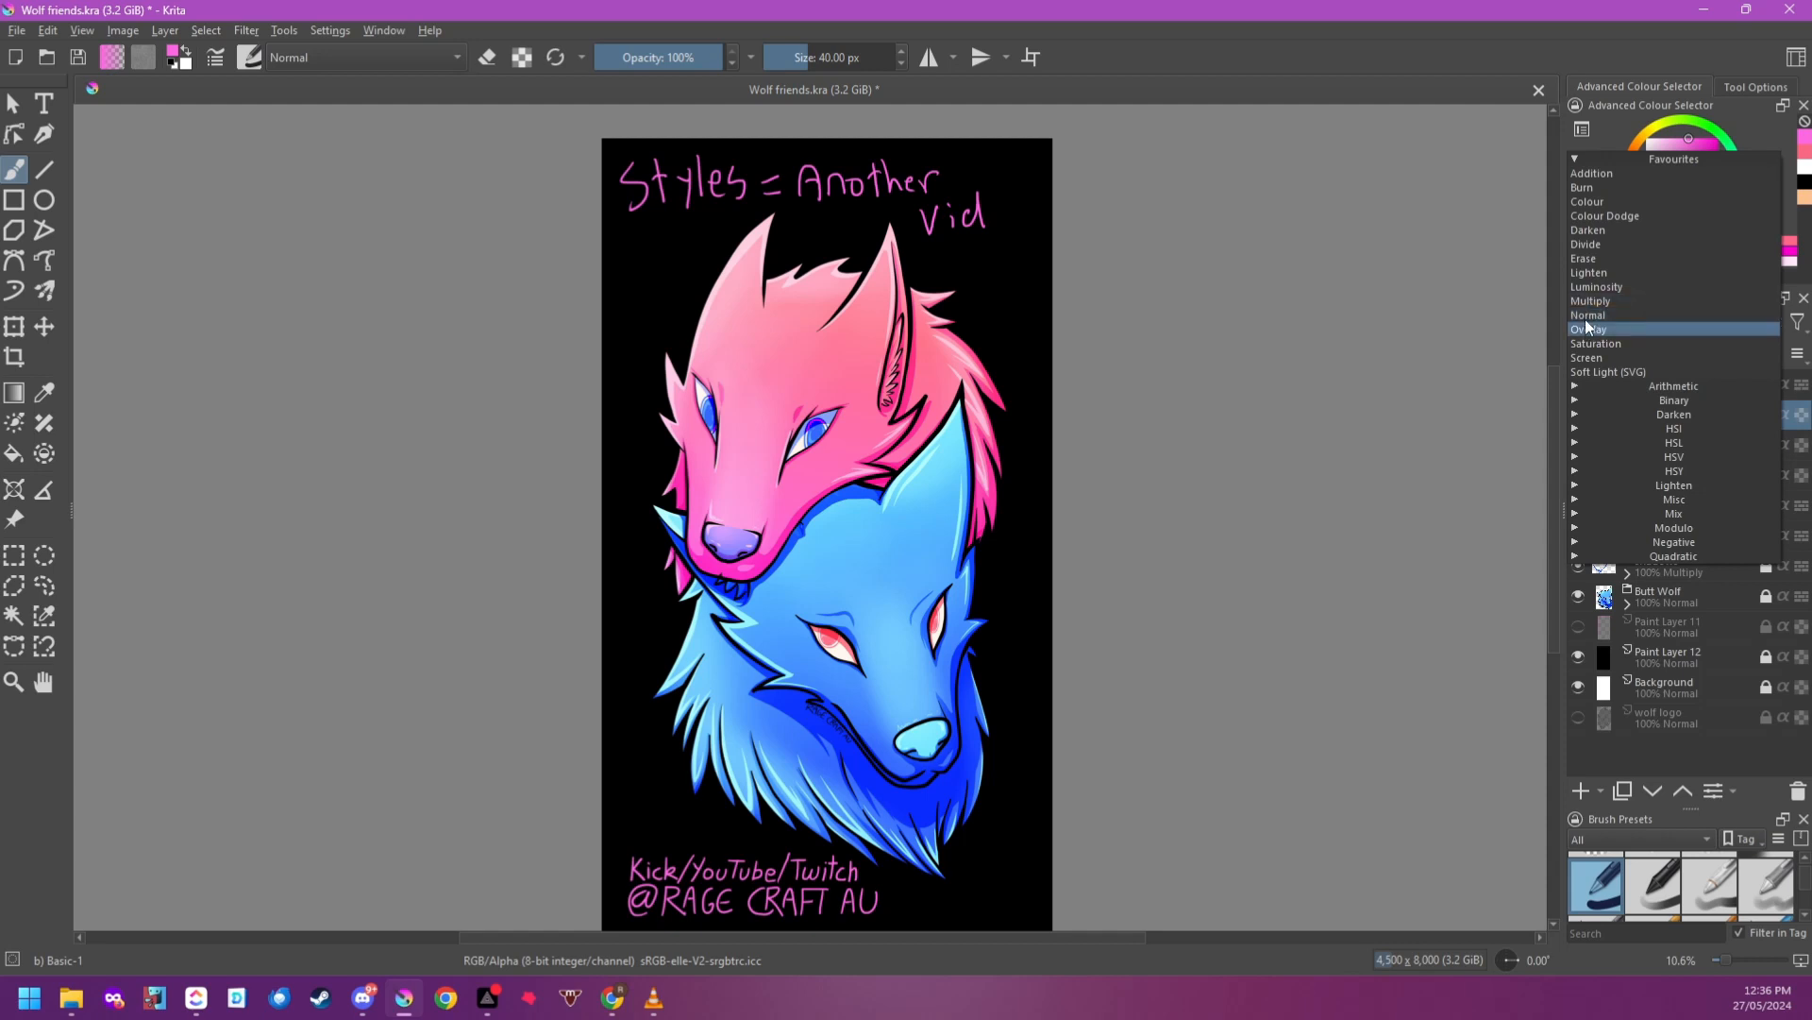
{"action": "left_click", "coordinate": [1584, 315]}
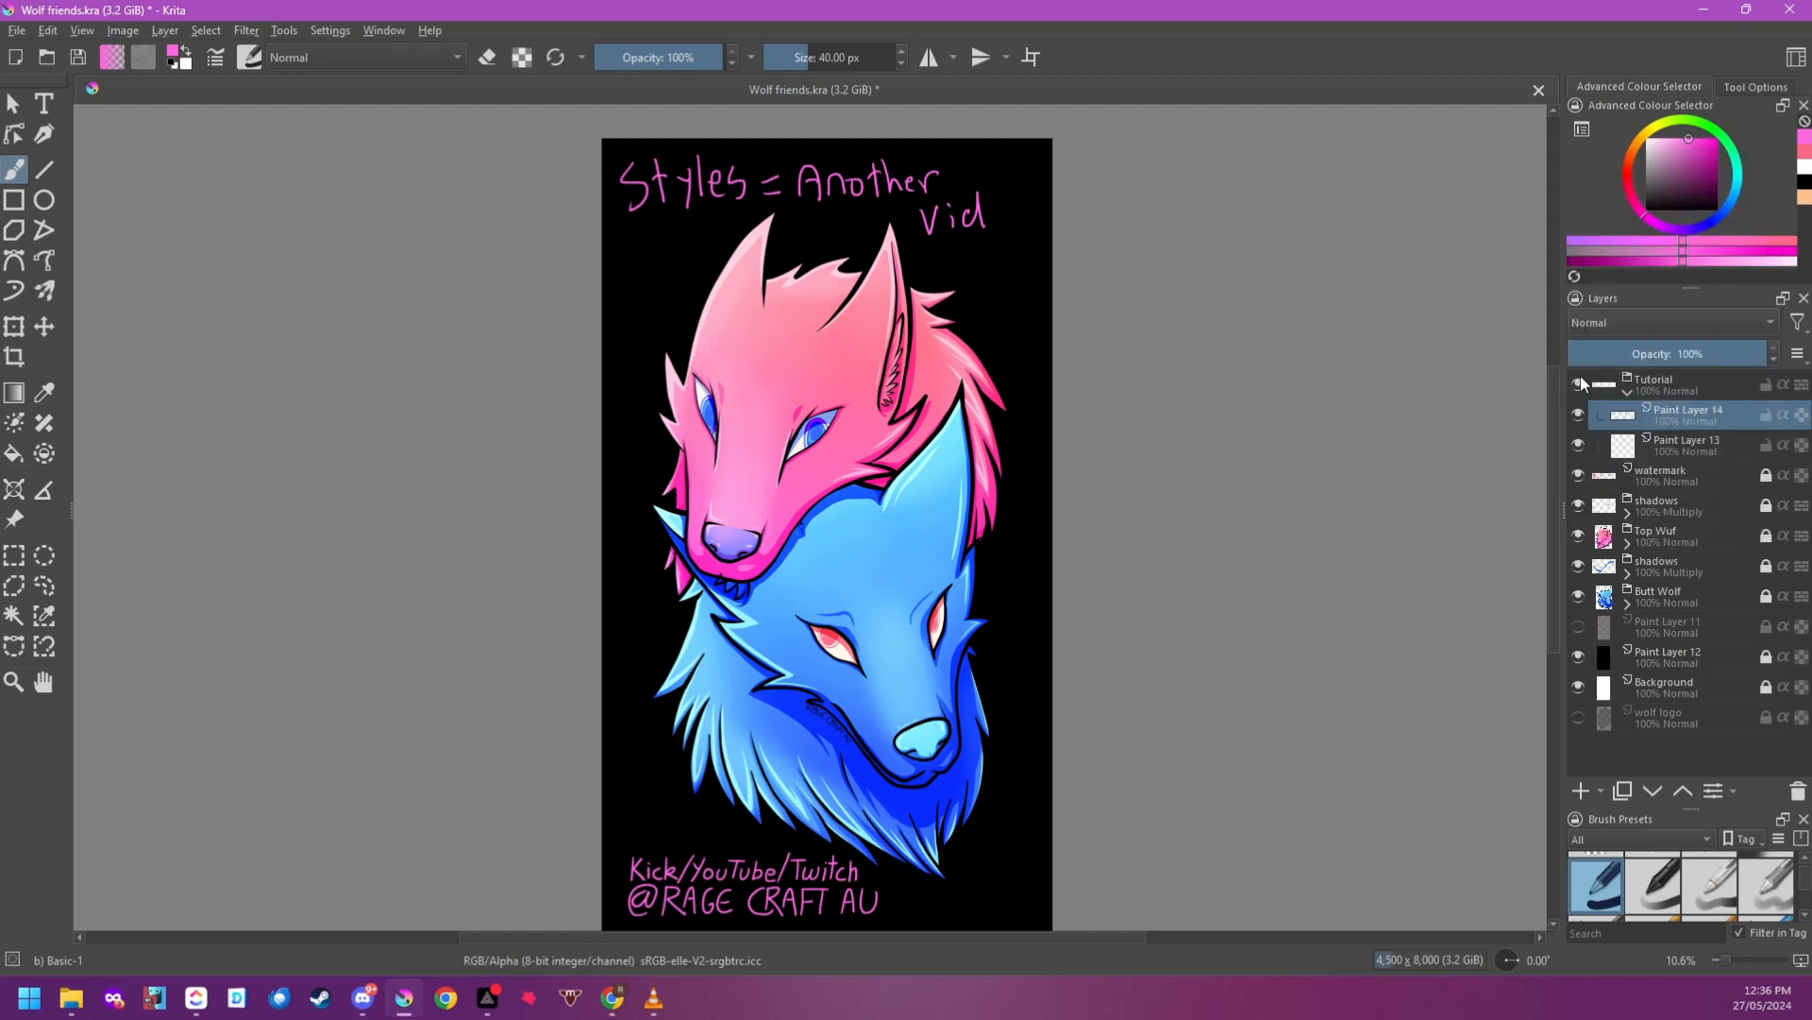
{"action": "mouse_move", "coordinate": [643, 256]}
{"action": "left_mouse_down"}
{"action": "mouse_move", "coordinate": [631, 242]}
{"action": "mouse_move", "coordinate": [646, 265]}
{"action": "left_mouse_up"}
{"action": "key", "text": "Delete"}
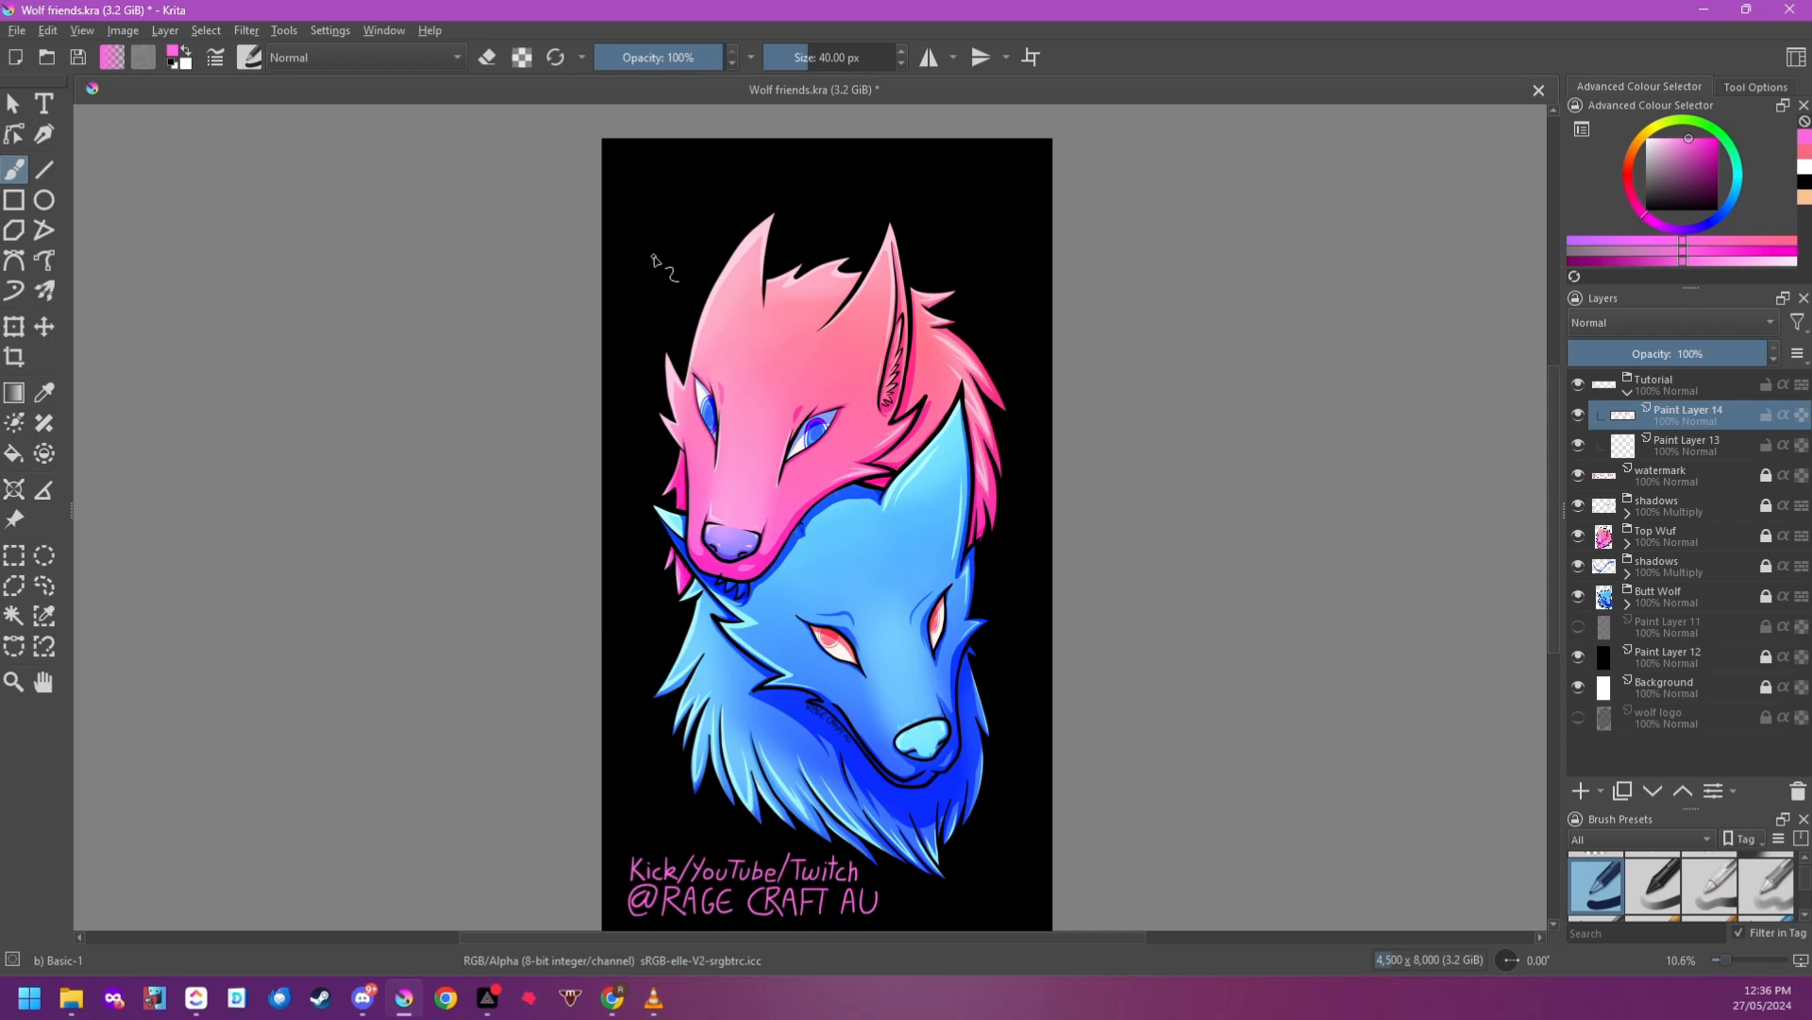
Collapse the Tutorial group and select the Butt Wolf group
{"action": "left_click", "coordinate": [1665, 443]}
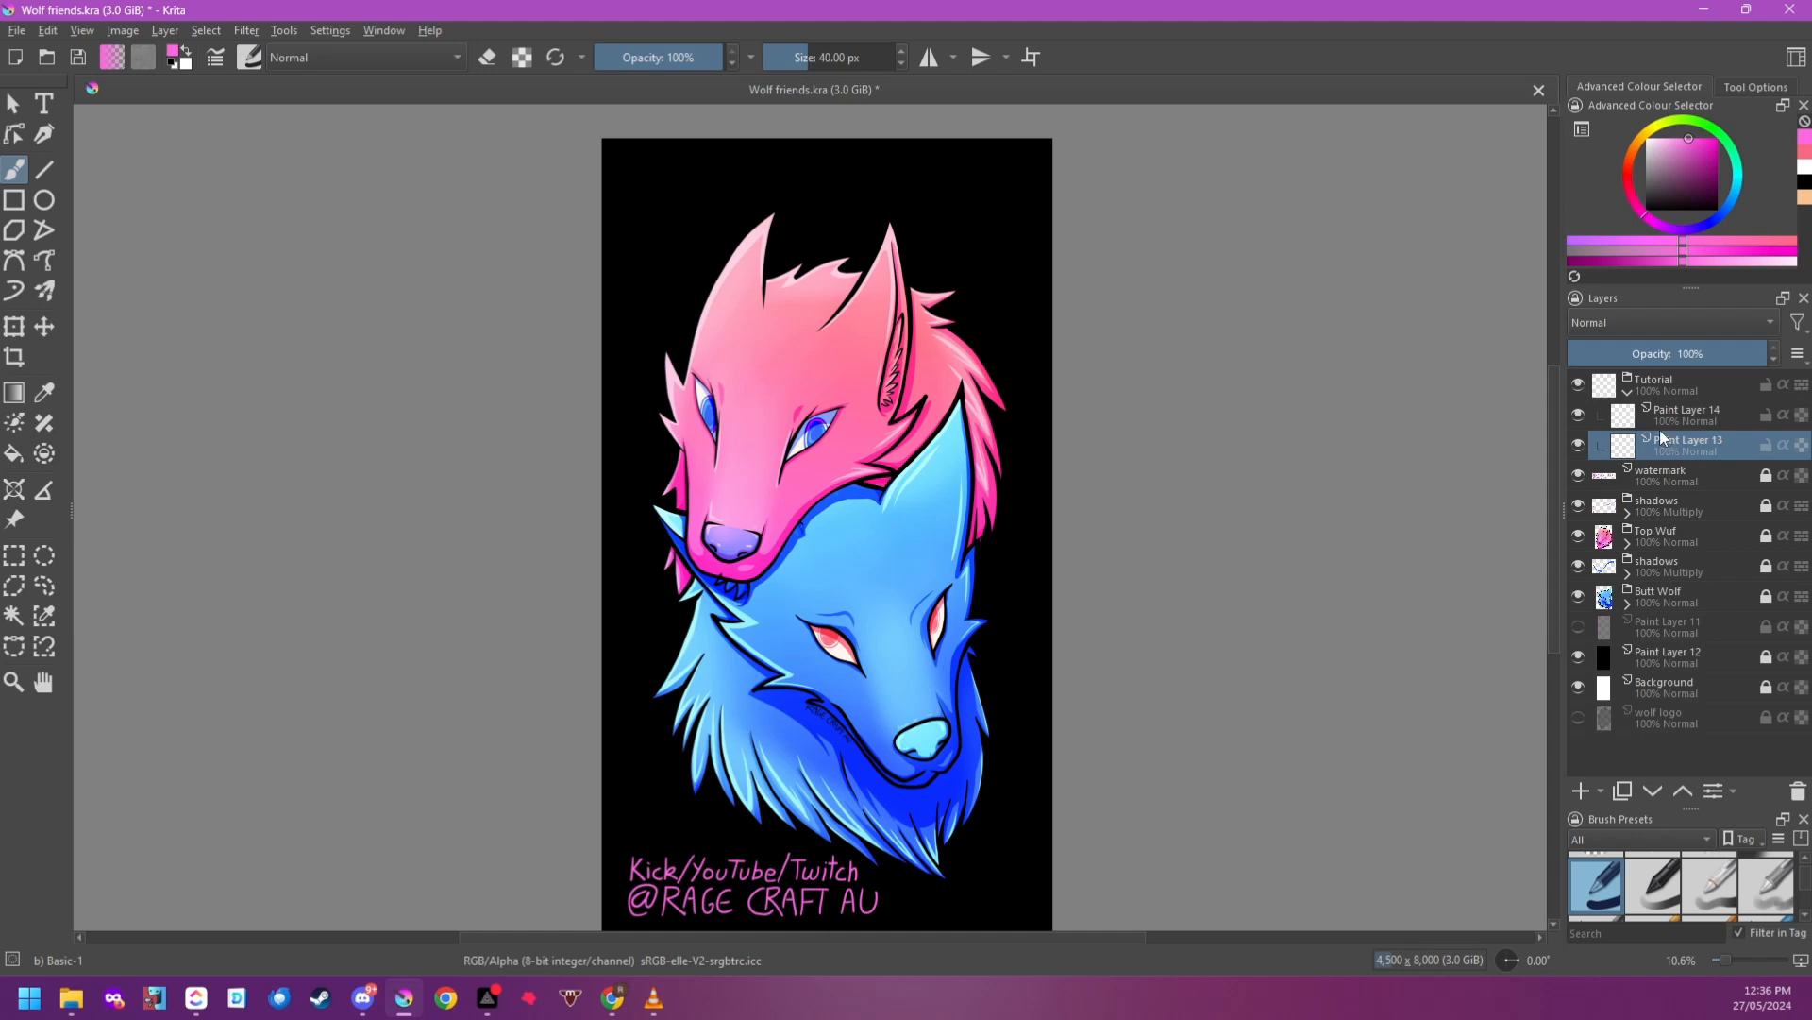
{"action": "left_click", "coordinate": [1627, 393]}
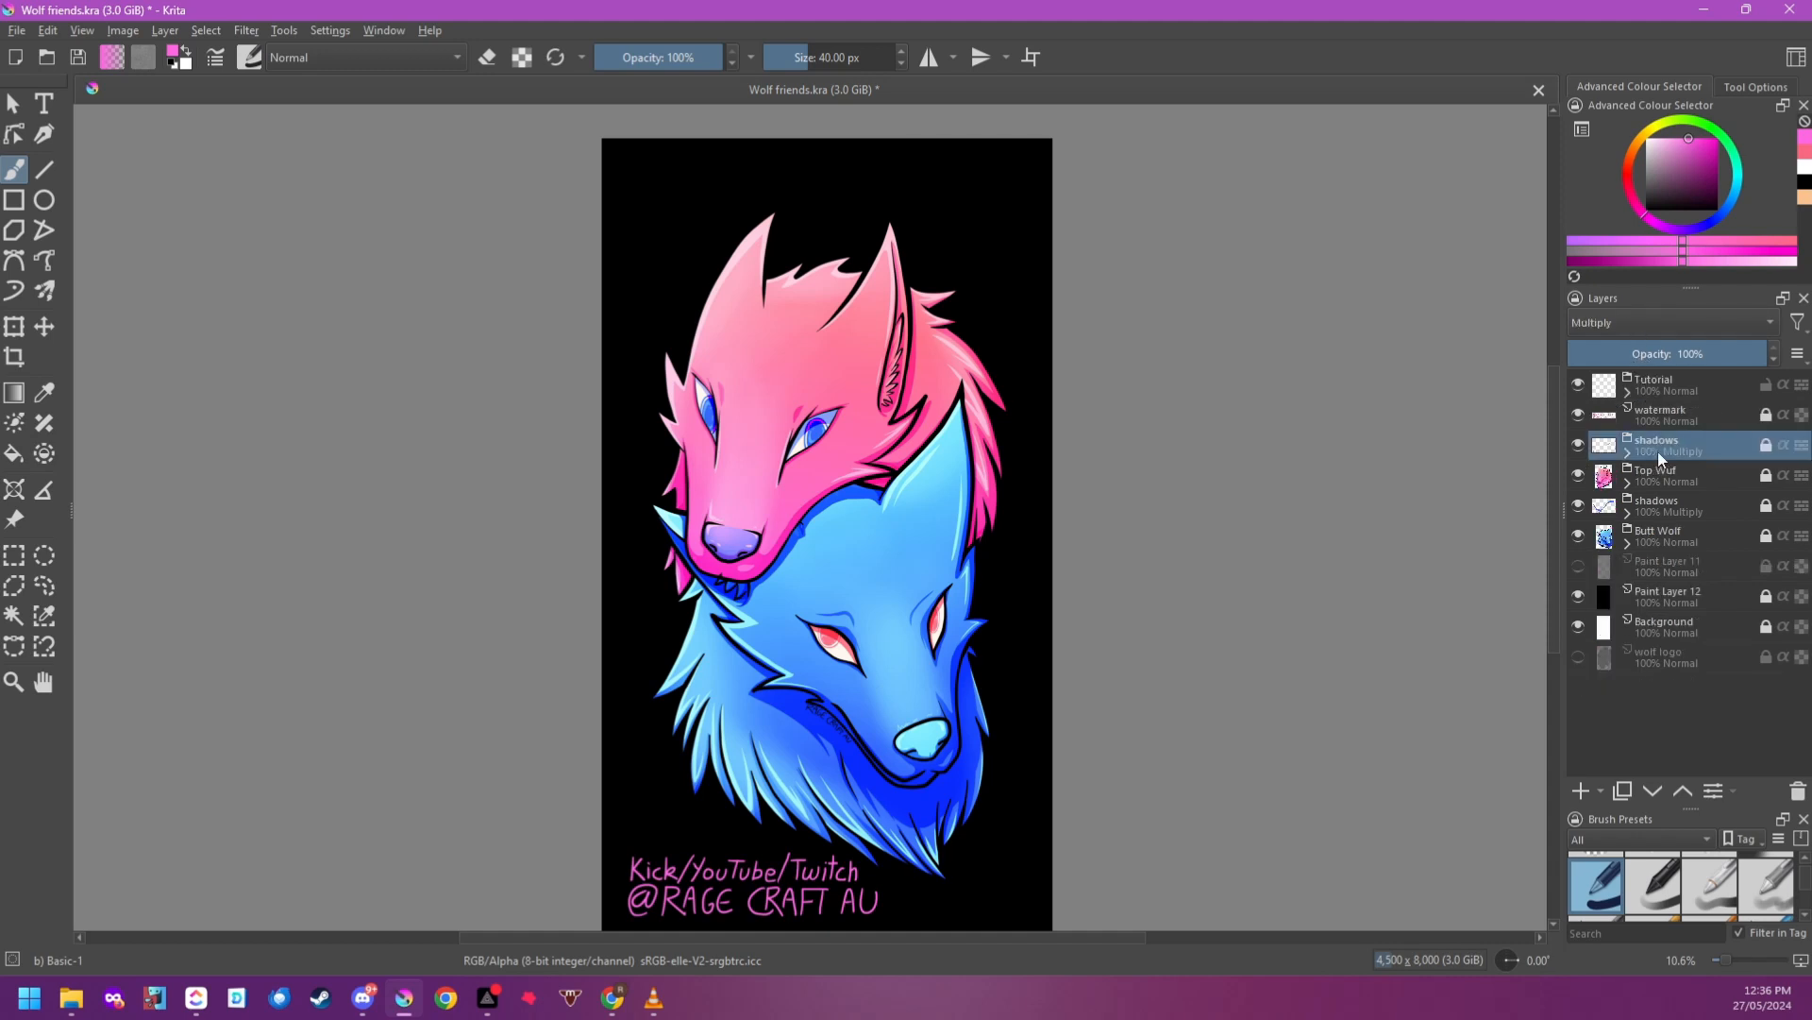
{"action": "left_click", "coordinate": [1657, 500]}
{"action": "left_click", "coordinate": [1660, 534]}
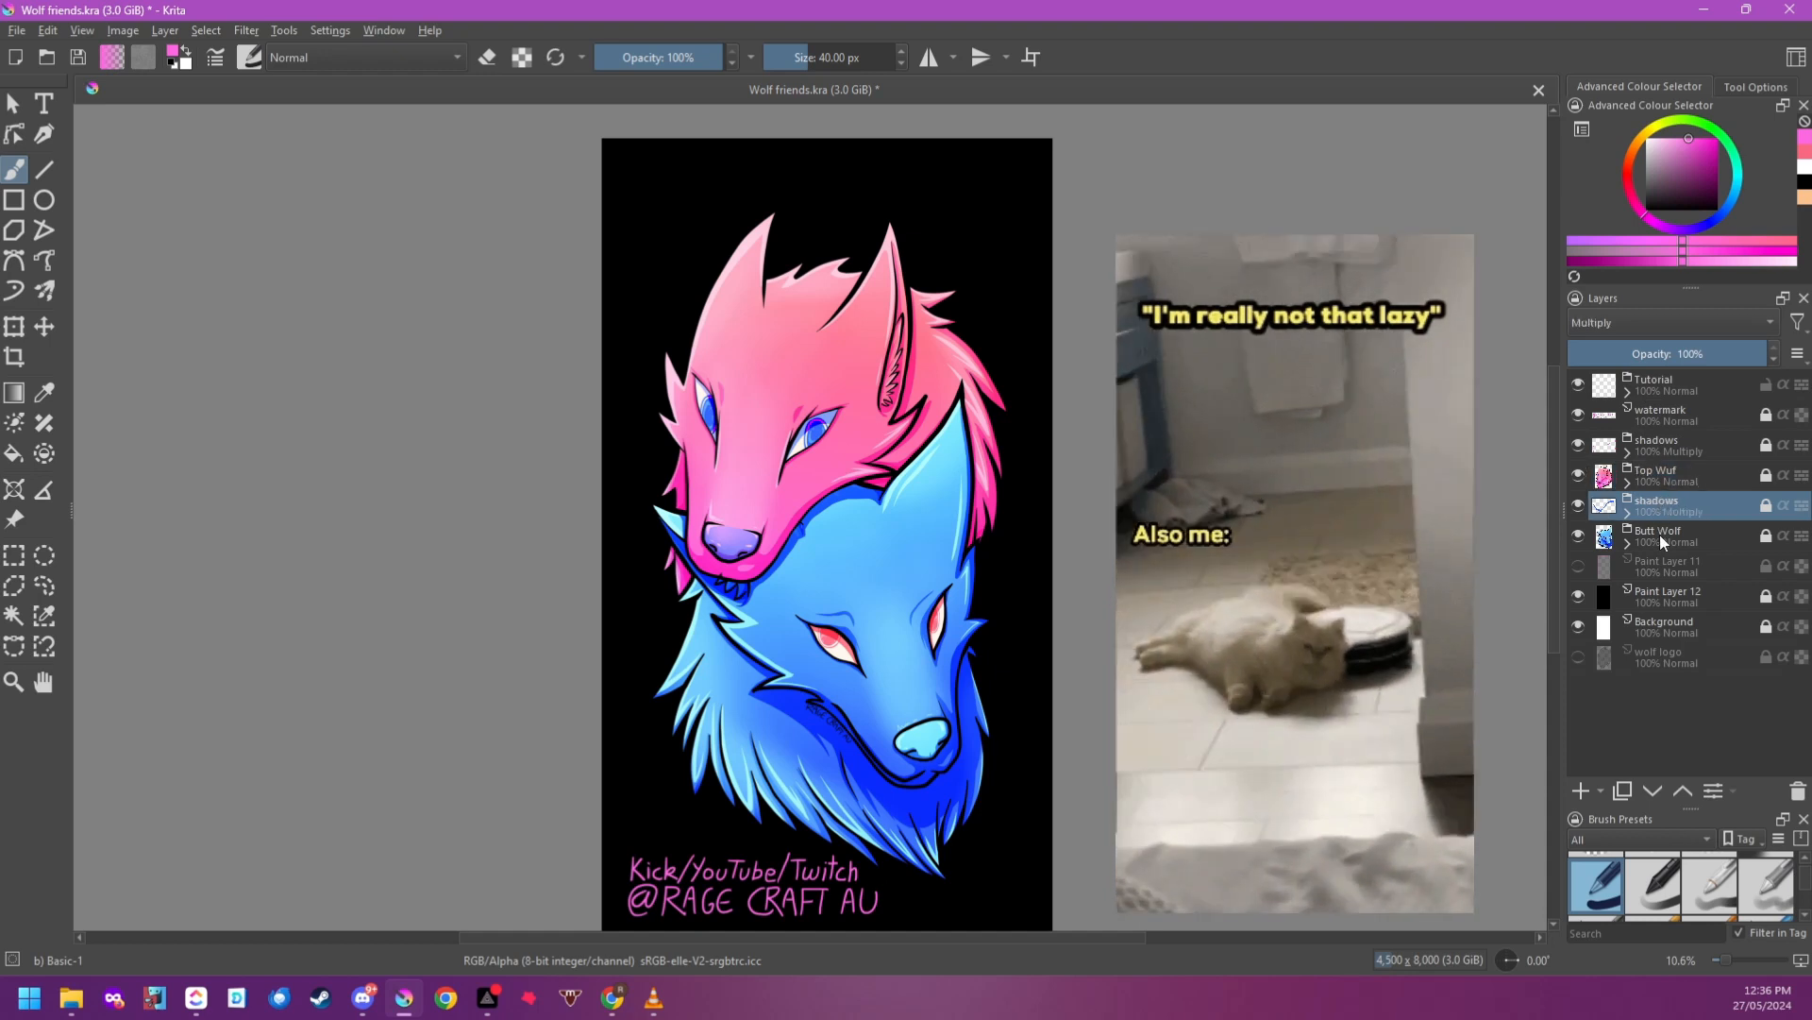
Expand the Top Wuf group and its Colour subgroup to examine their layers, and collapse both again
{"action": "left_click", "coordinate": [1627, 484]}
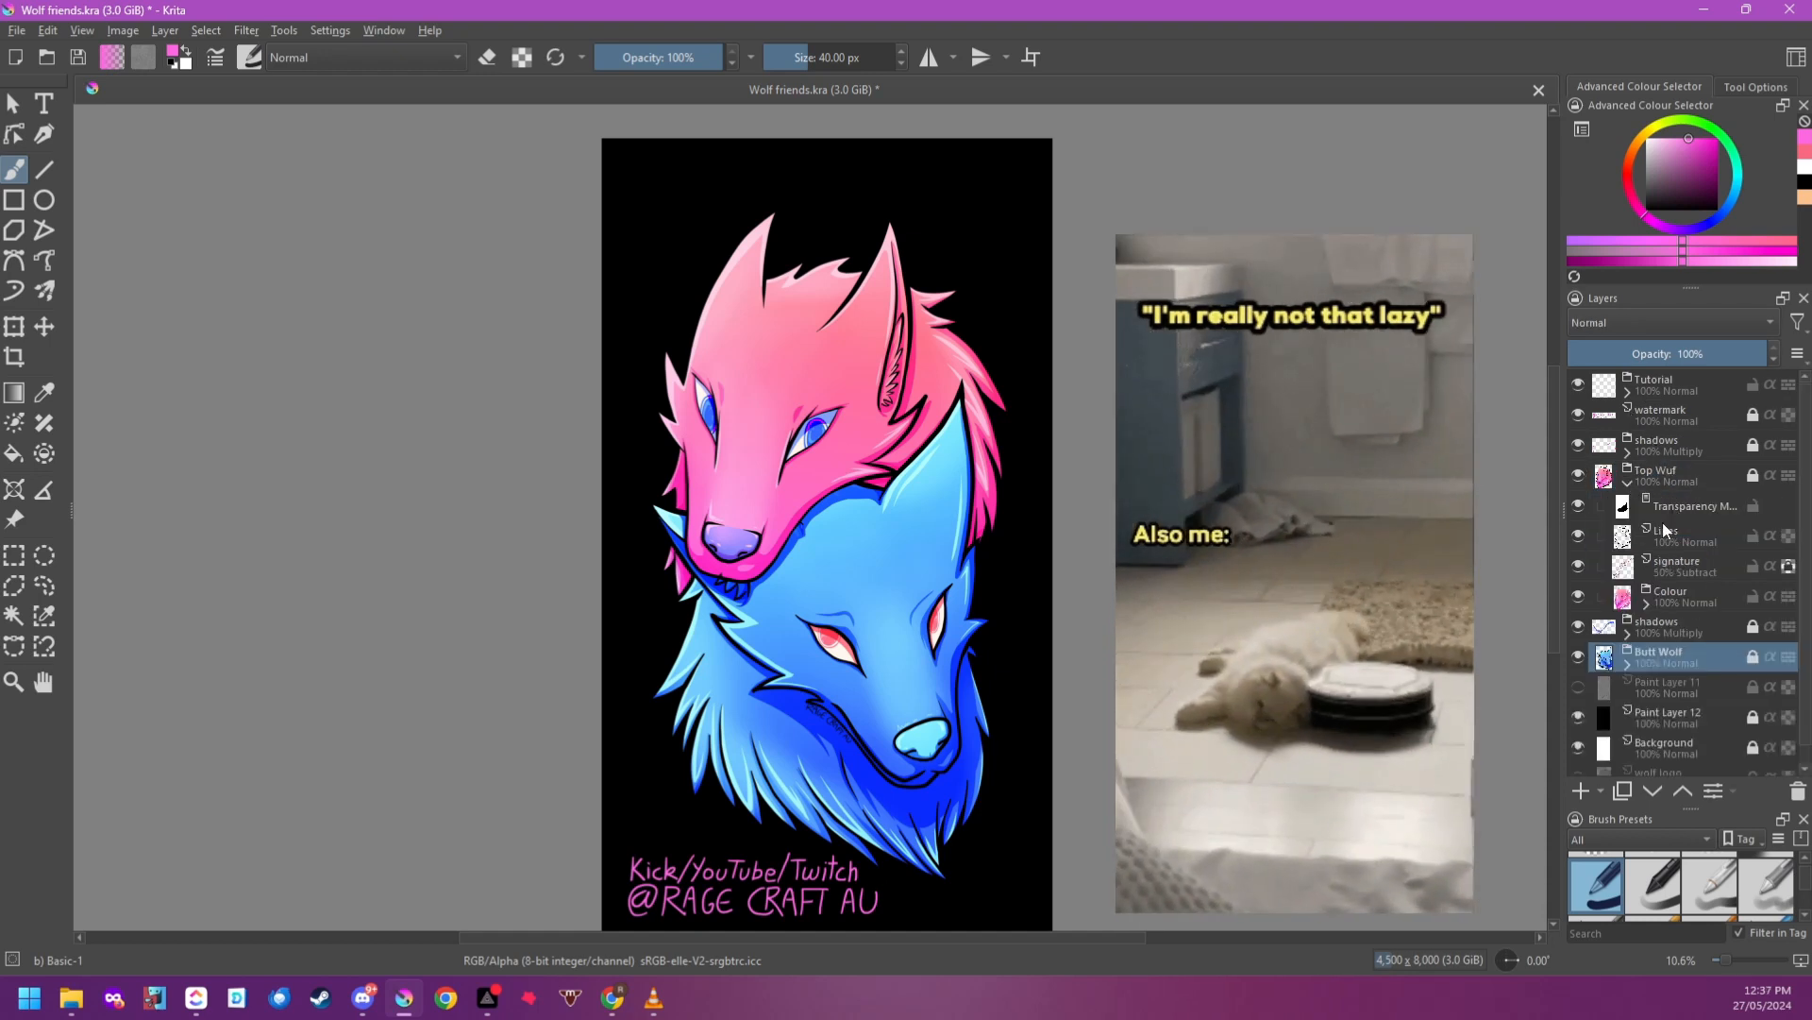
{"action": "left_click", "coordinate": [1647, 602]}
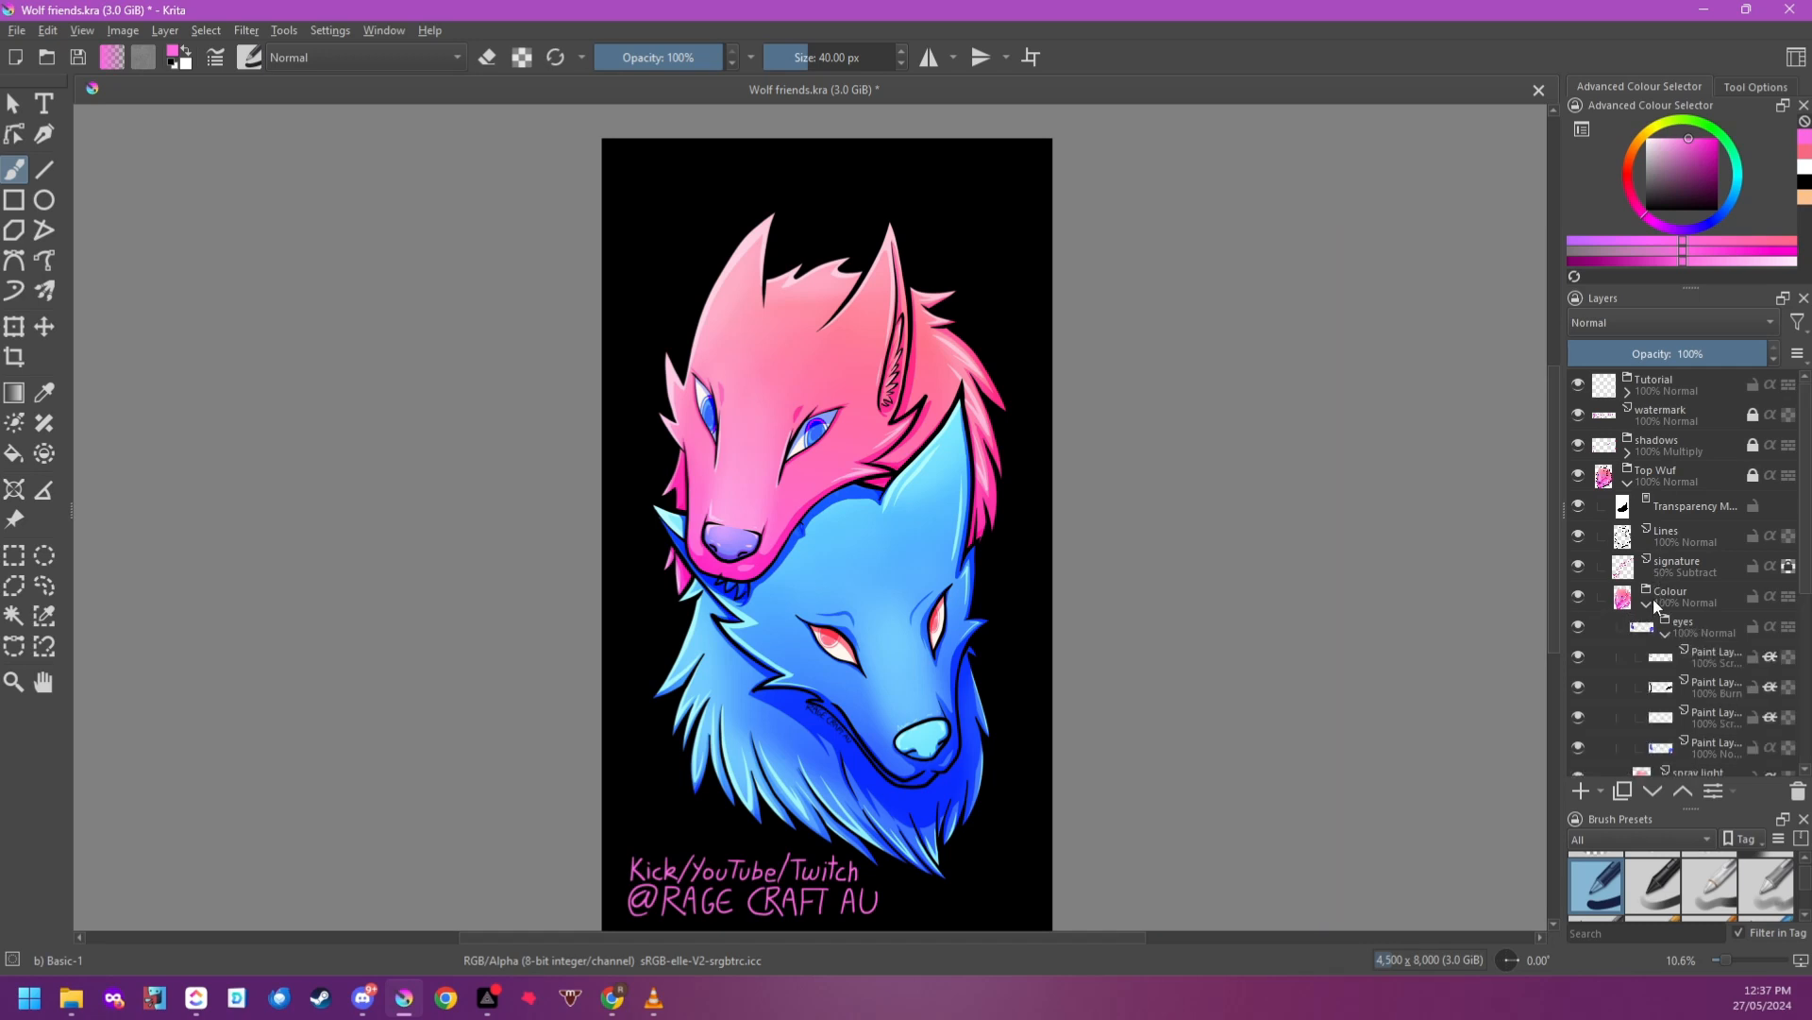
{"action": "left_click", "coordinate": [1647, 603]}
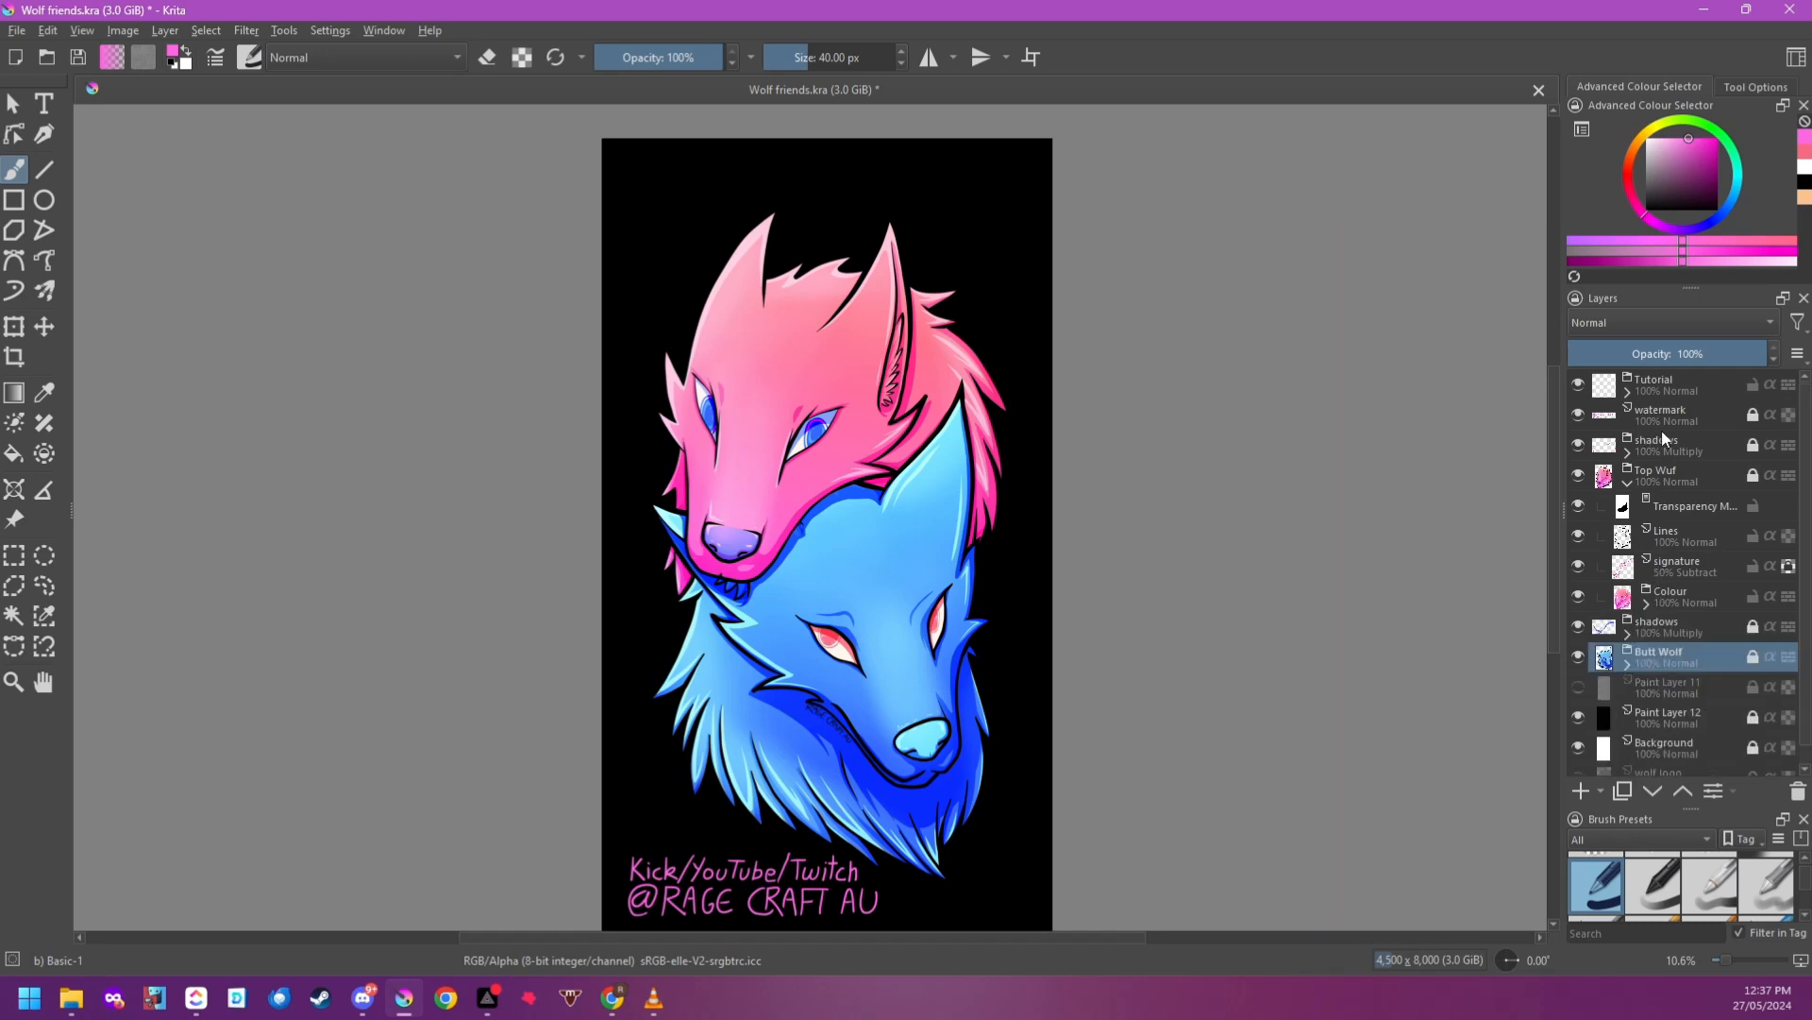
{"action": "left_click", "coordinate": [1627, 483]}
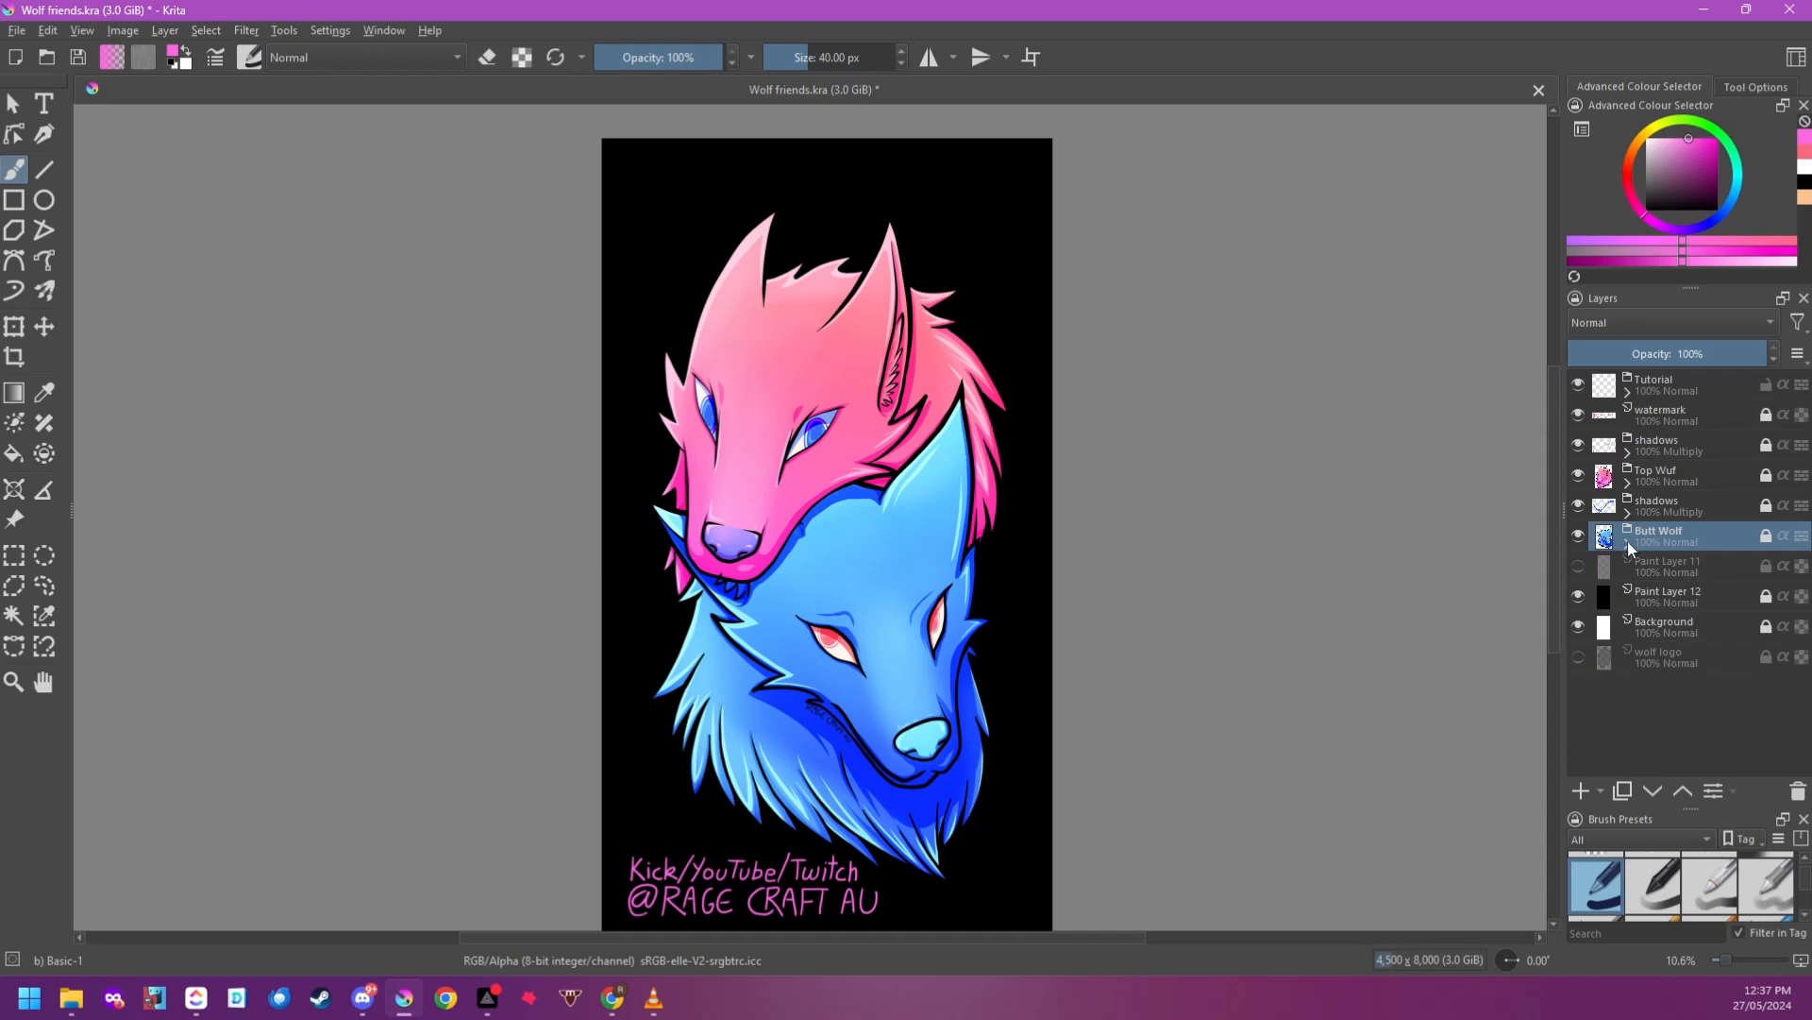
Expand the Butt Wolf group to examine its nested layers and collapse it again
{"action": "left_click", "coordinate": [1627, 541]}
{"action": "left_click", "coordinate": [1666, 663]}
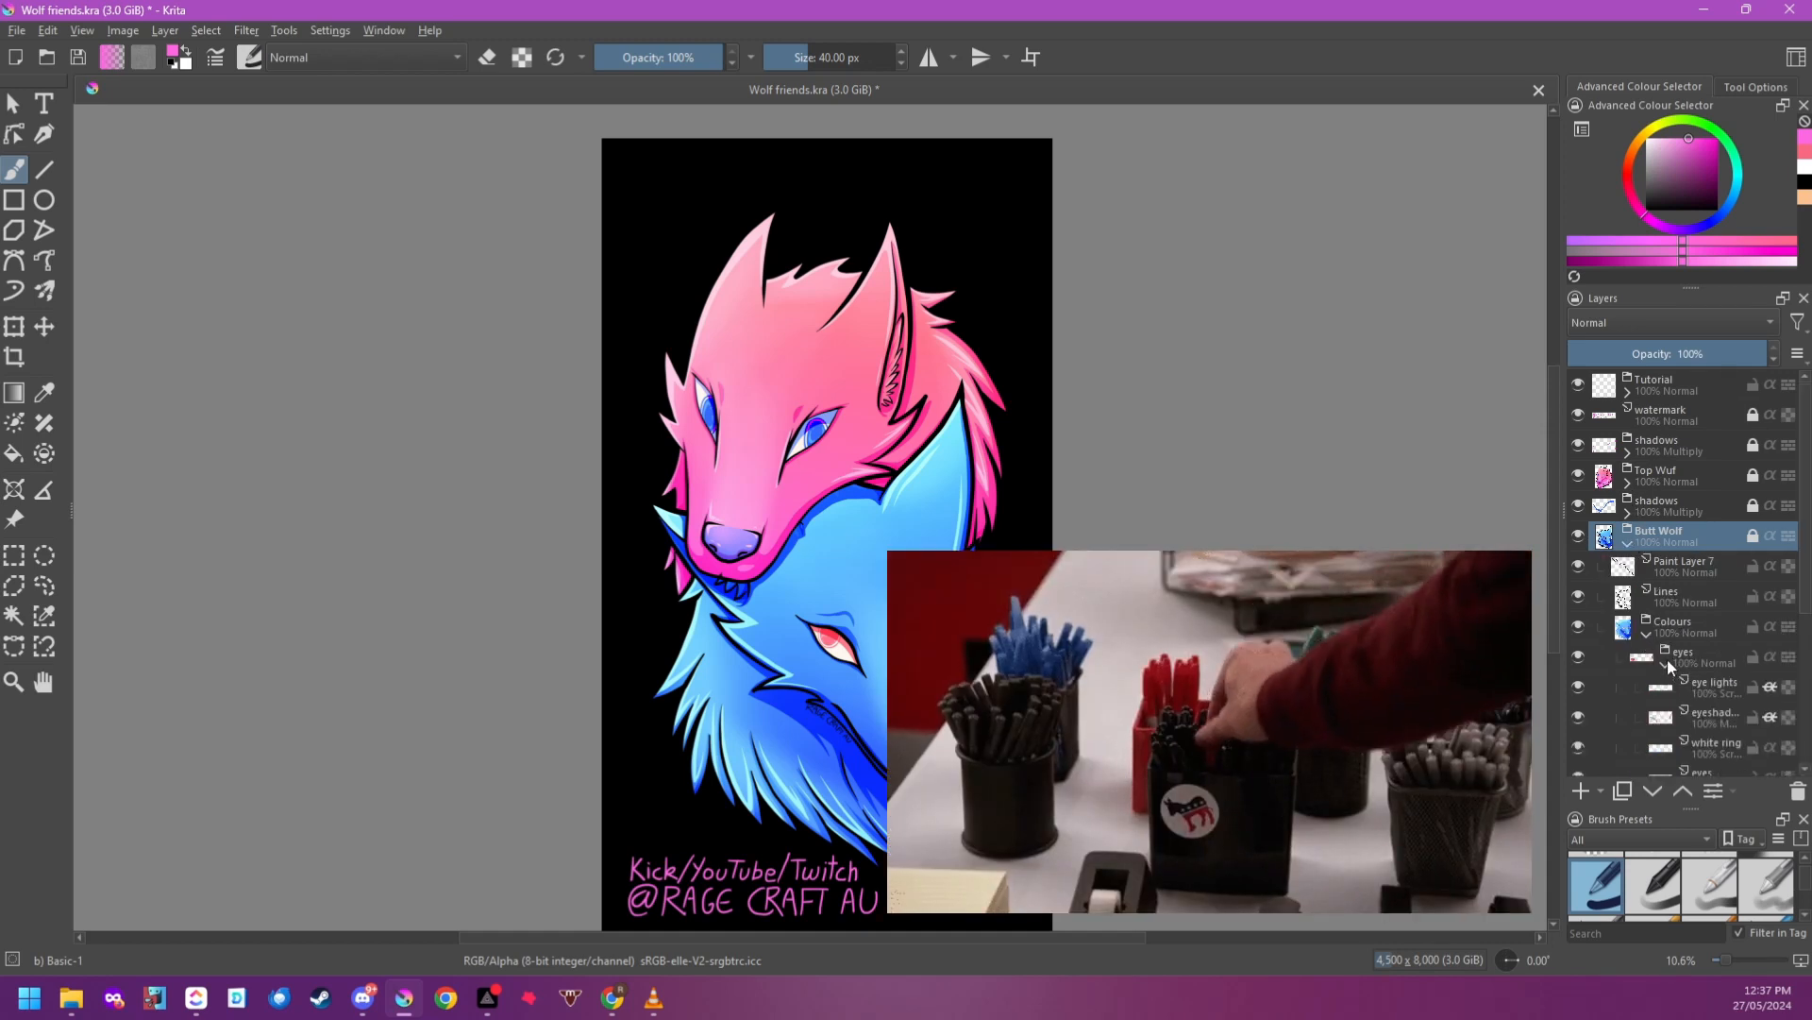
{"action": "left_click", "coordinate": [1627, 544]}
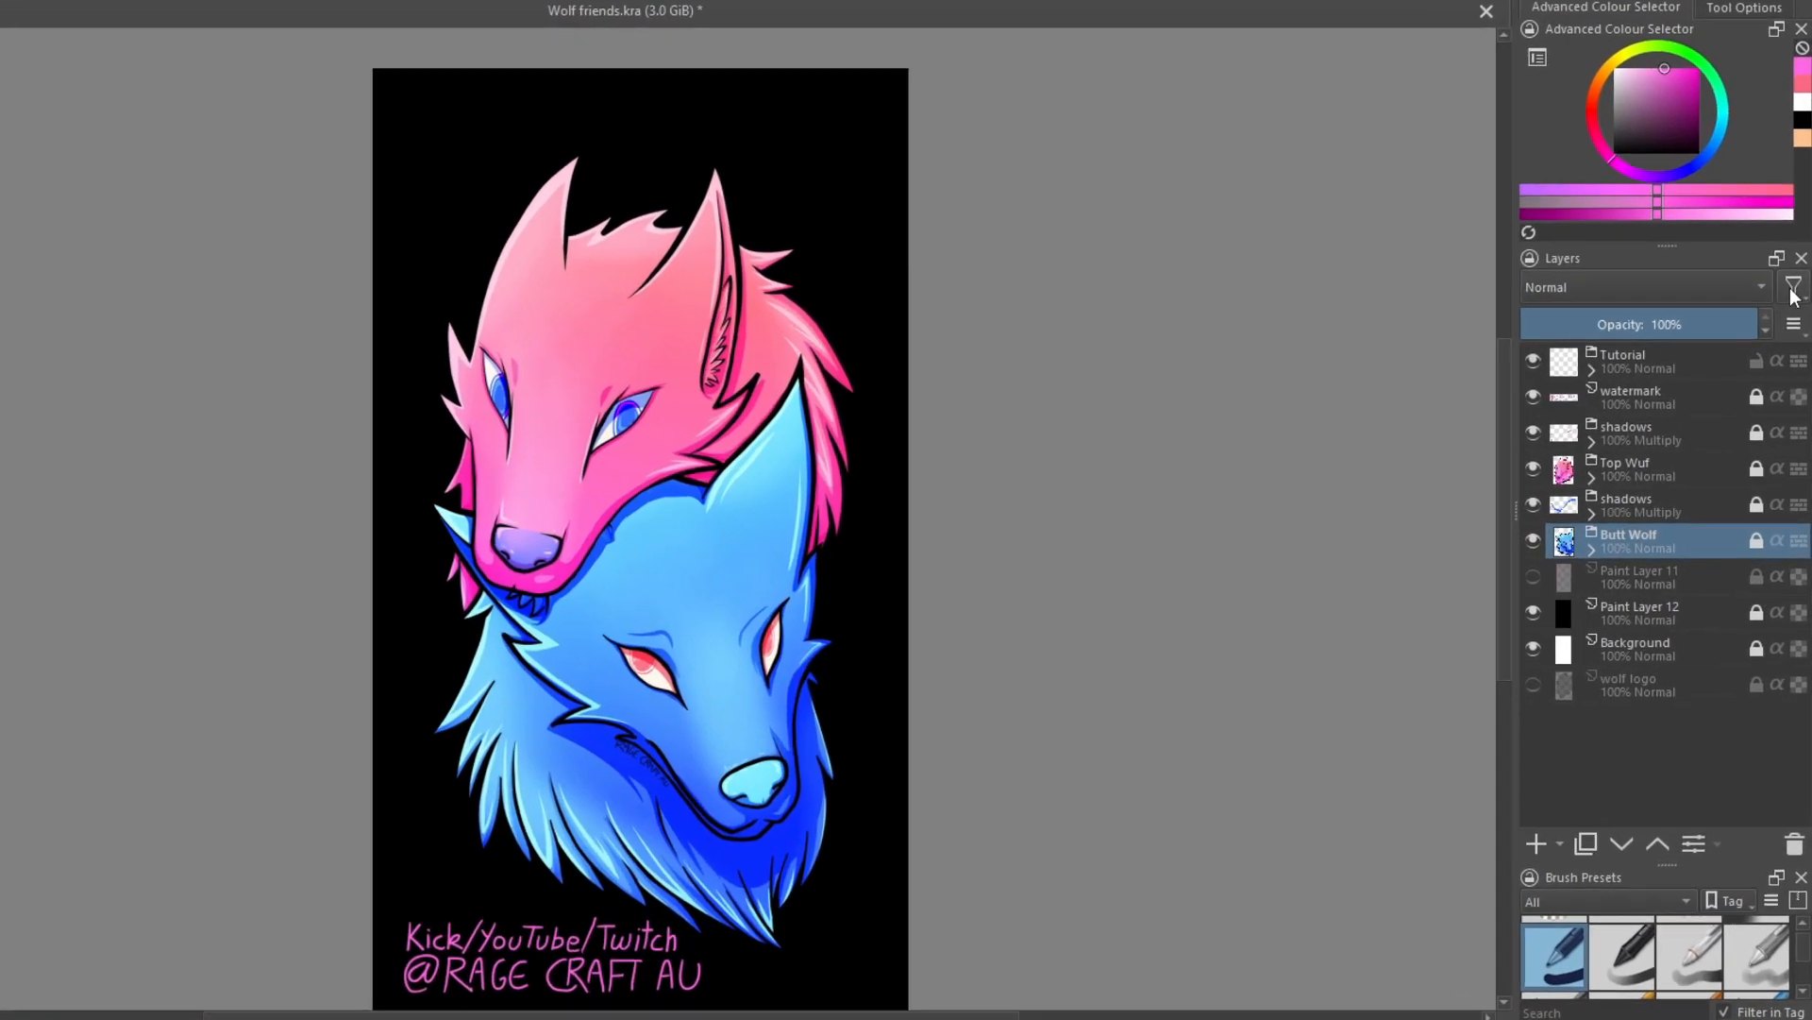
Filter the layer list by the name "Lines"
{"action": "left_click", "coordinate": [1794, 288]}
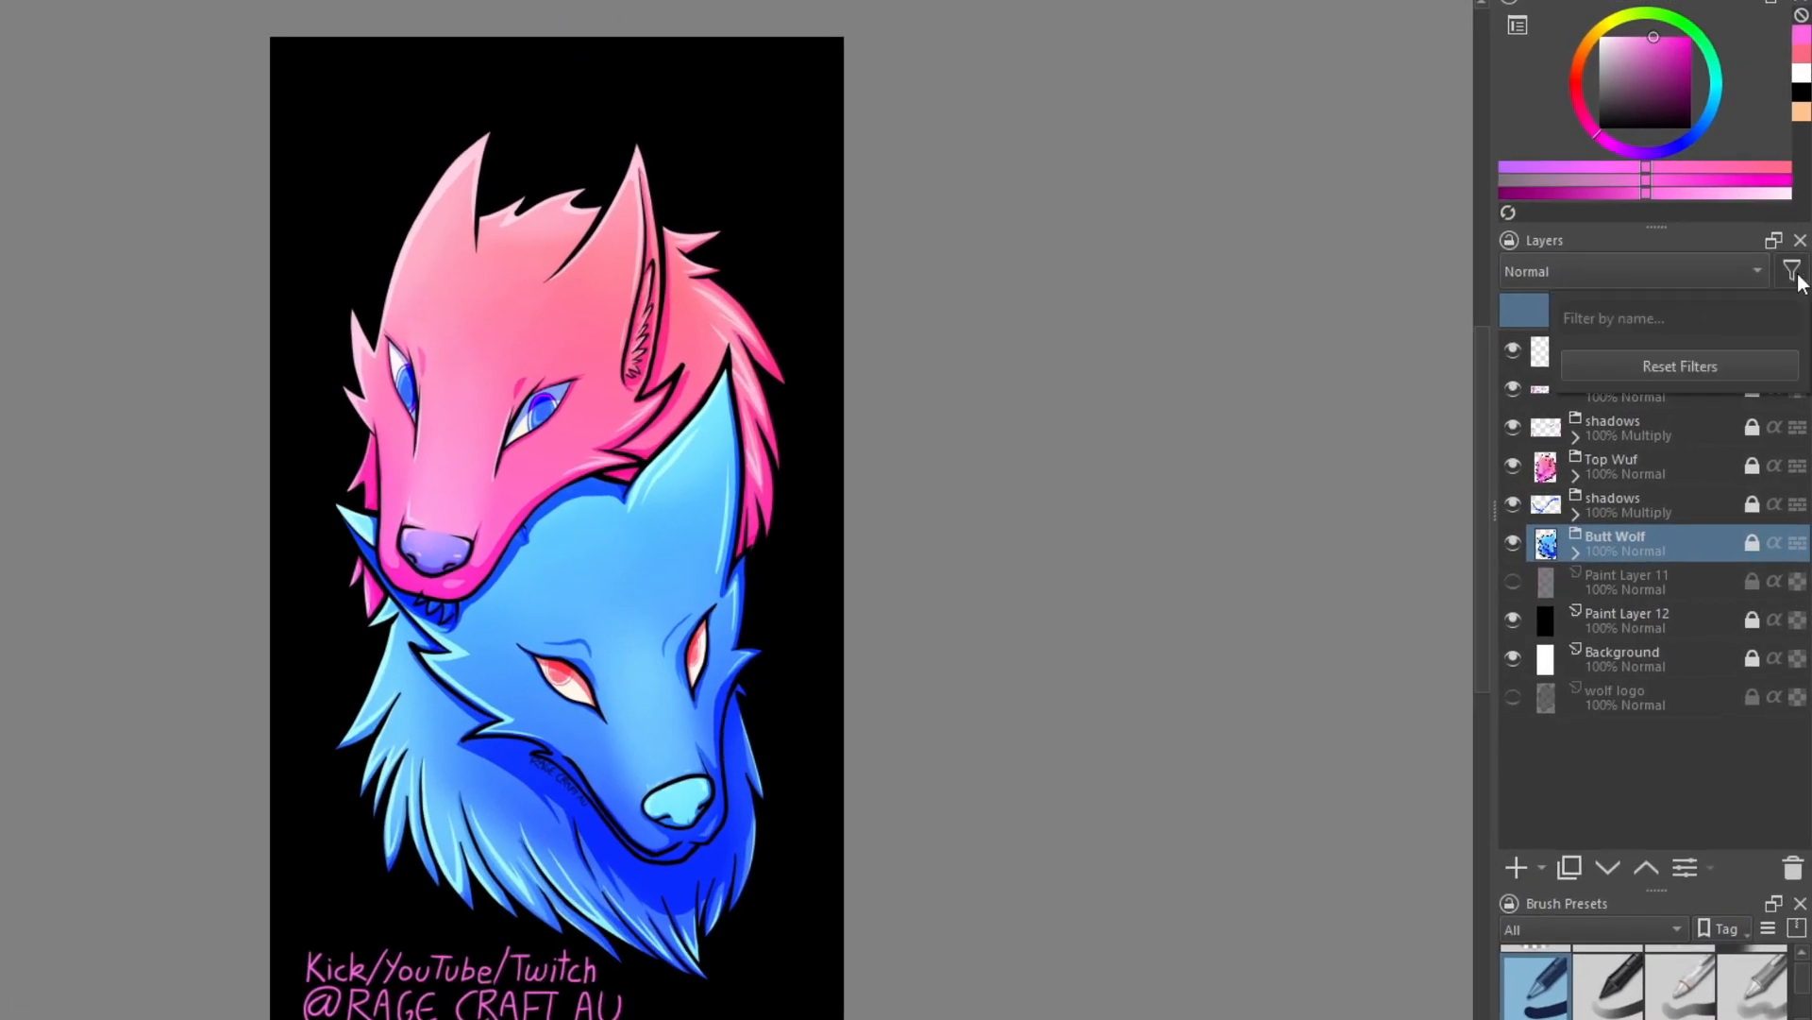
{"action": "left_click", "coordinate": [1629, 321]}
{"action": "type", "text": "L"}
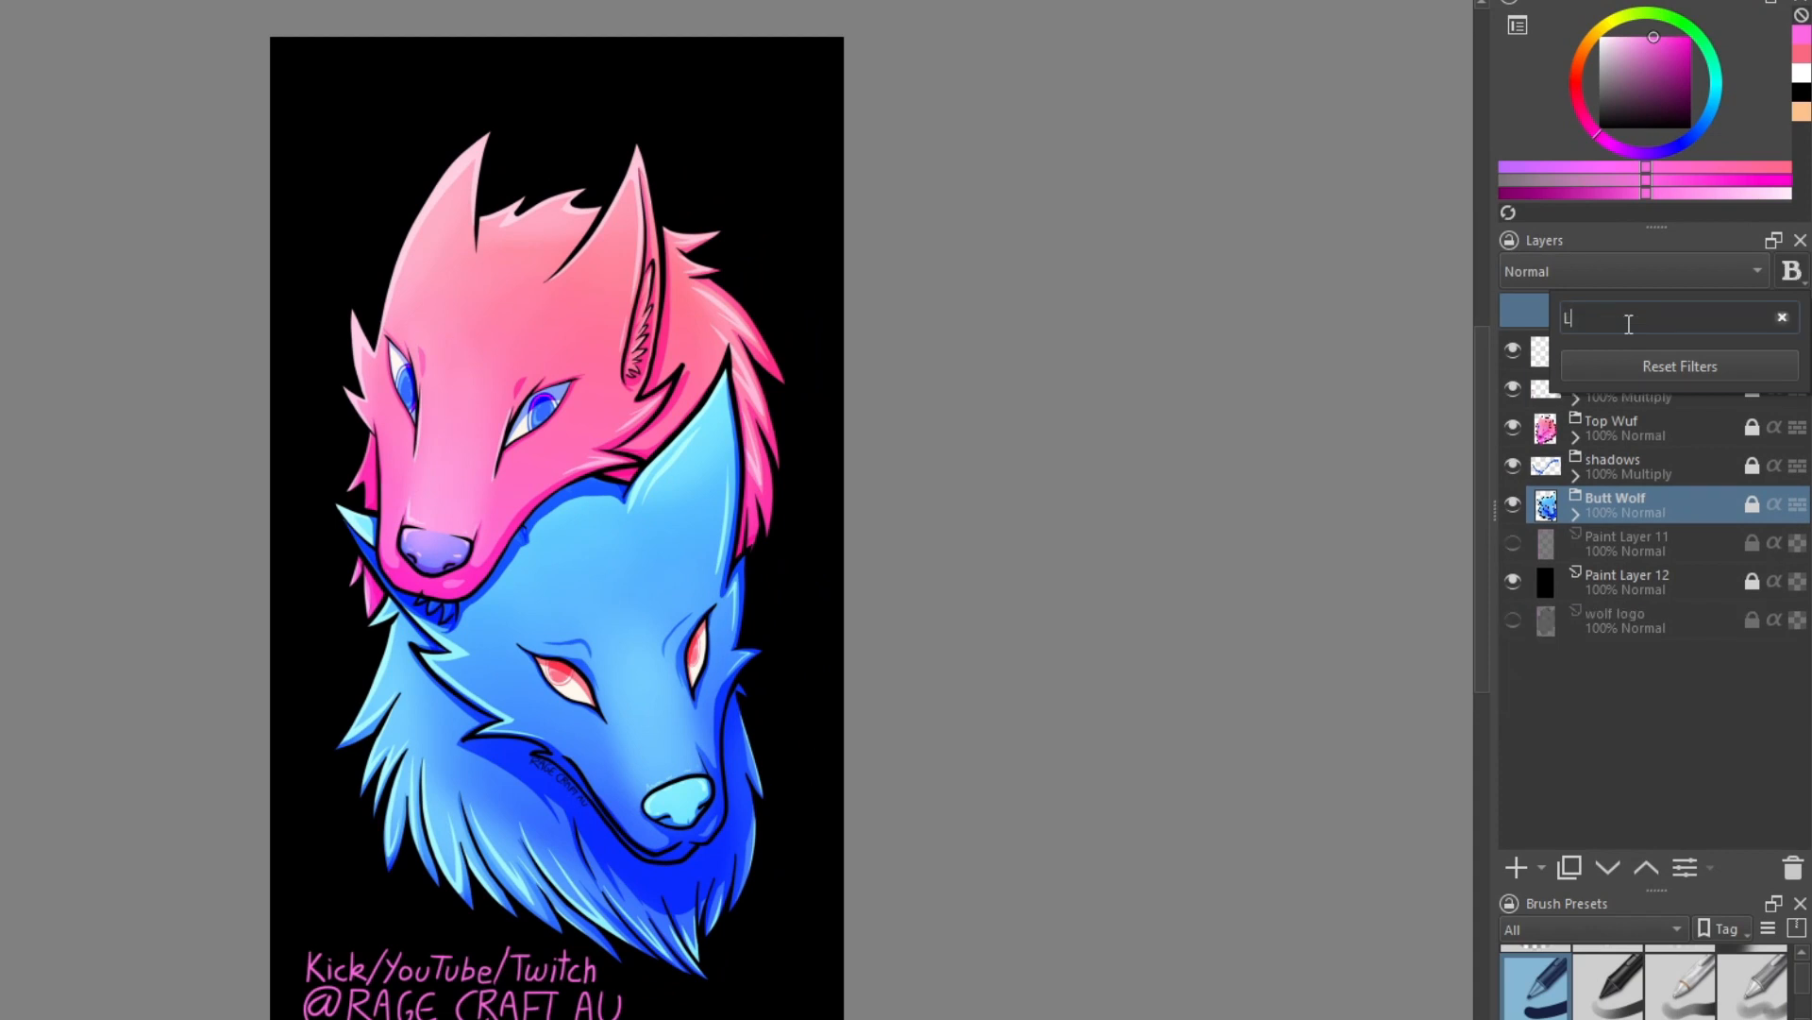
{"action": "type", "text": "ines"}
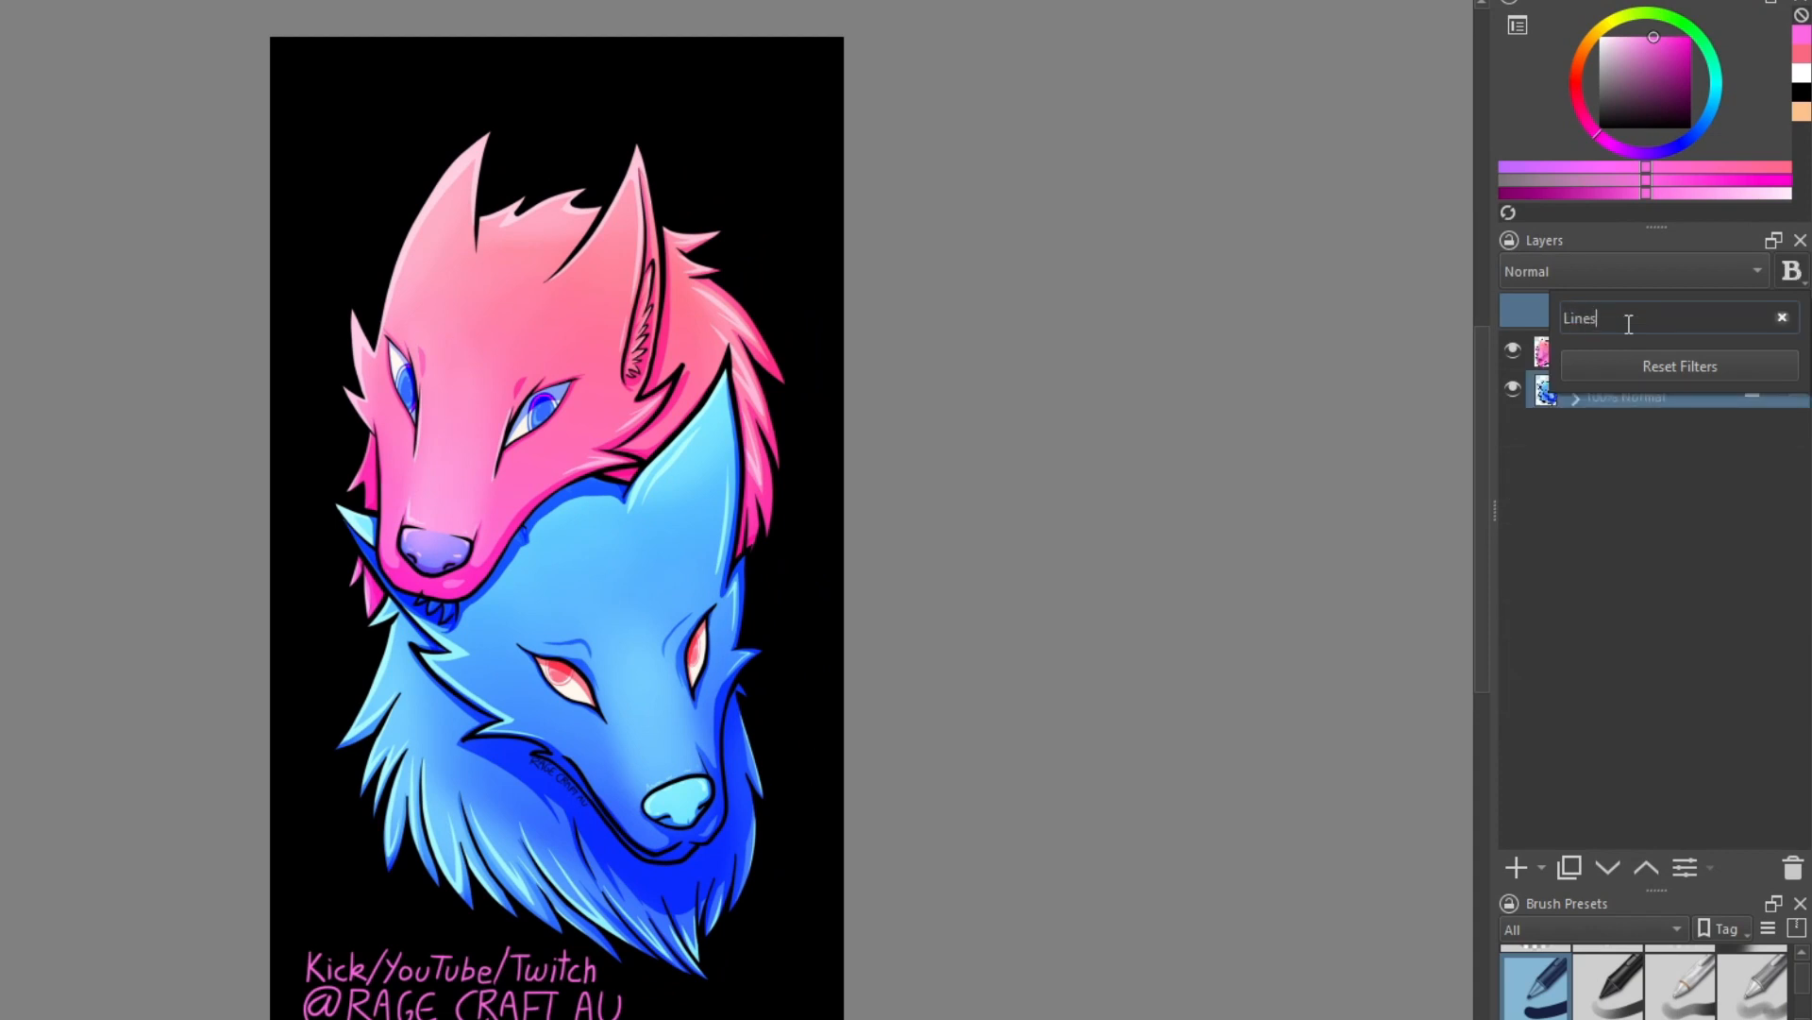
{"action": "left_click", "coordinate": [1528, 461]}
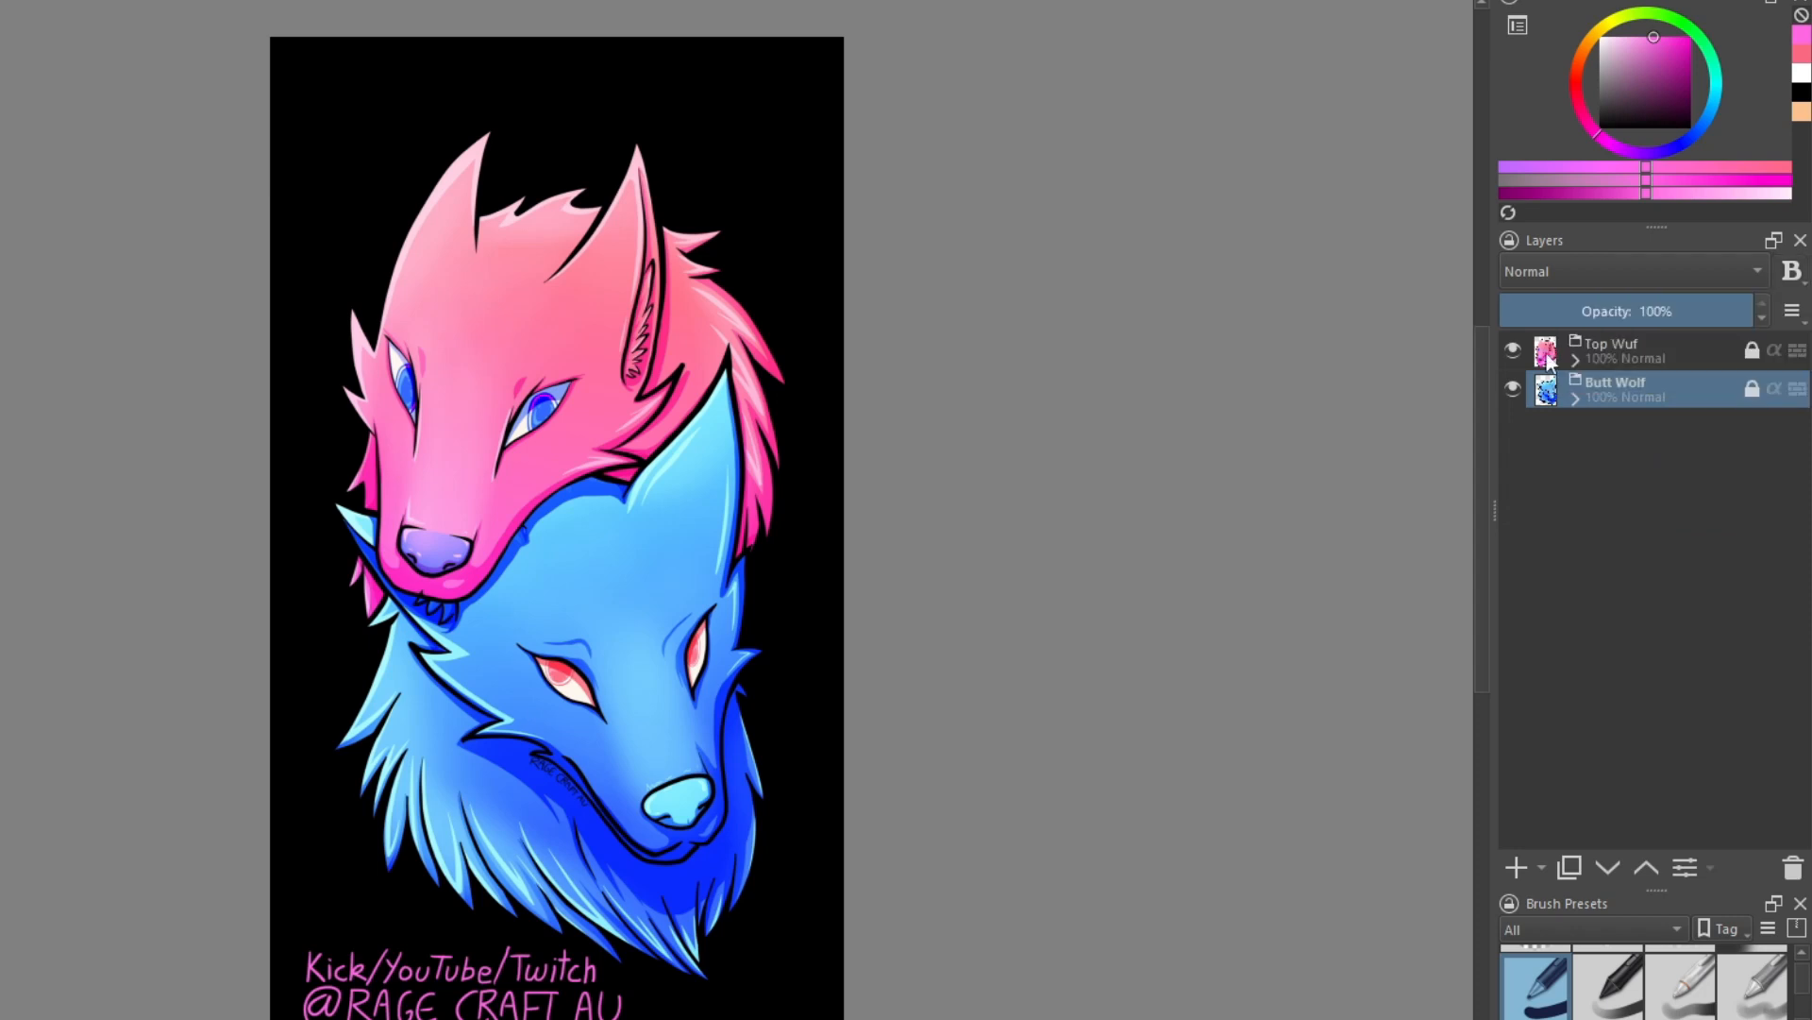
Expand the filtered Top Wuf and Butt Wolf groups and select the Lines layer in Top Wuf
{"action": "left_click", "coordinate": [1575, 361]}
{"action": "left_click", "coordinate": [1574, 434]}
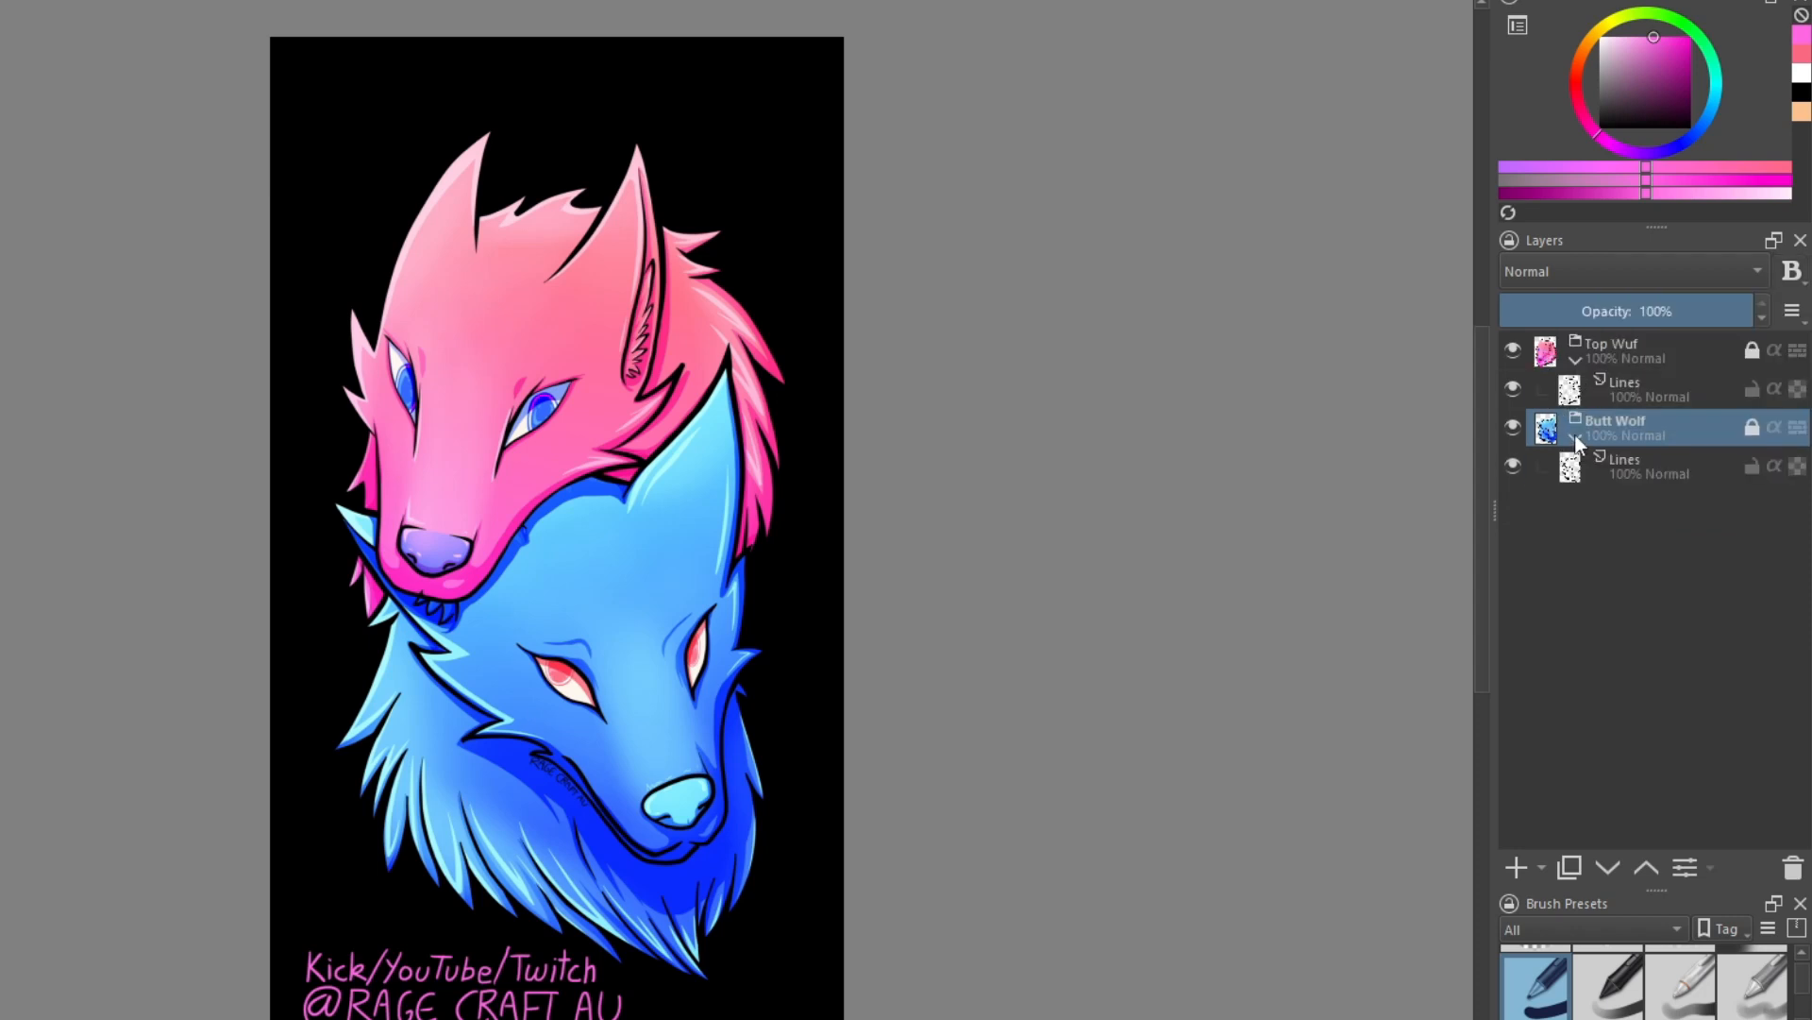
{"action": "left_click", "coordinate": [1595, 381]}
Hide and show again the Lines layer in Top Wuf and the Lines layer in Butt Wolf
{"action": "left_click", "coordinate": [1514, 389]}
{"action": "left_click", "coordinate": [1514, 389]}
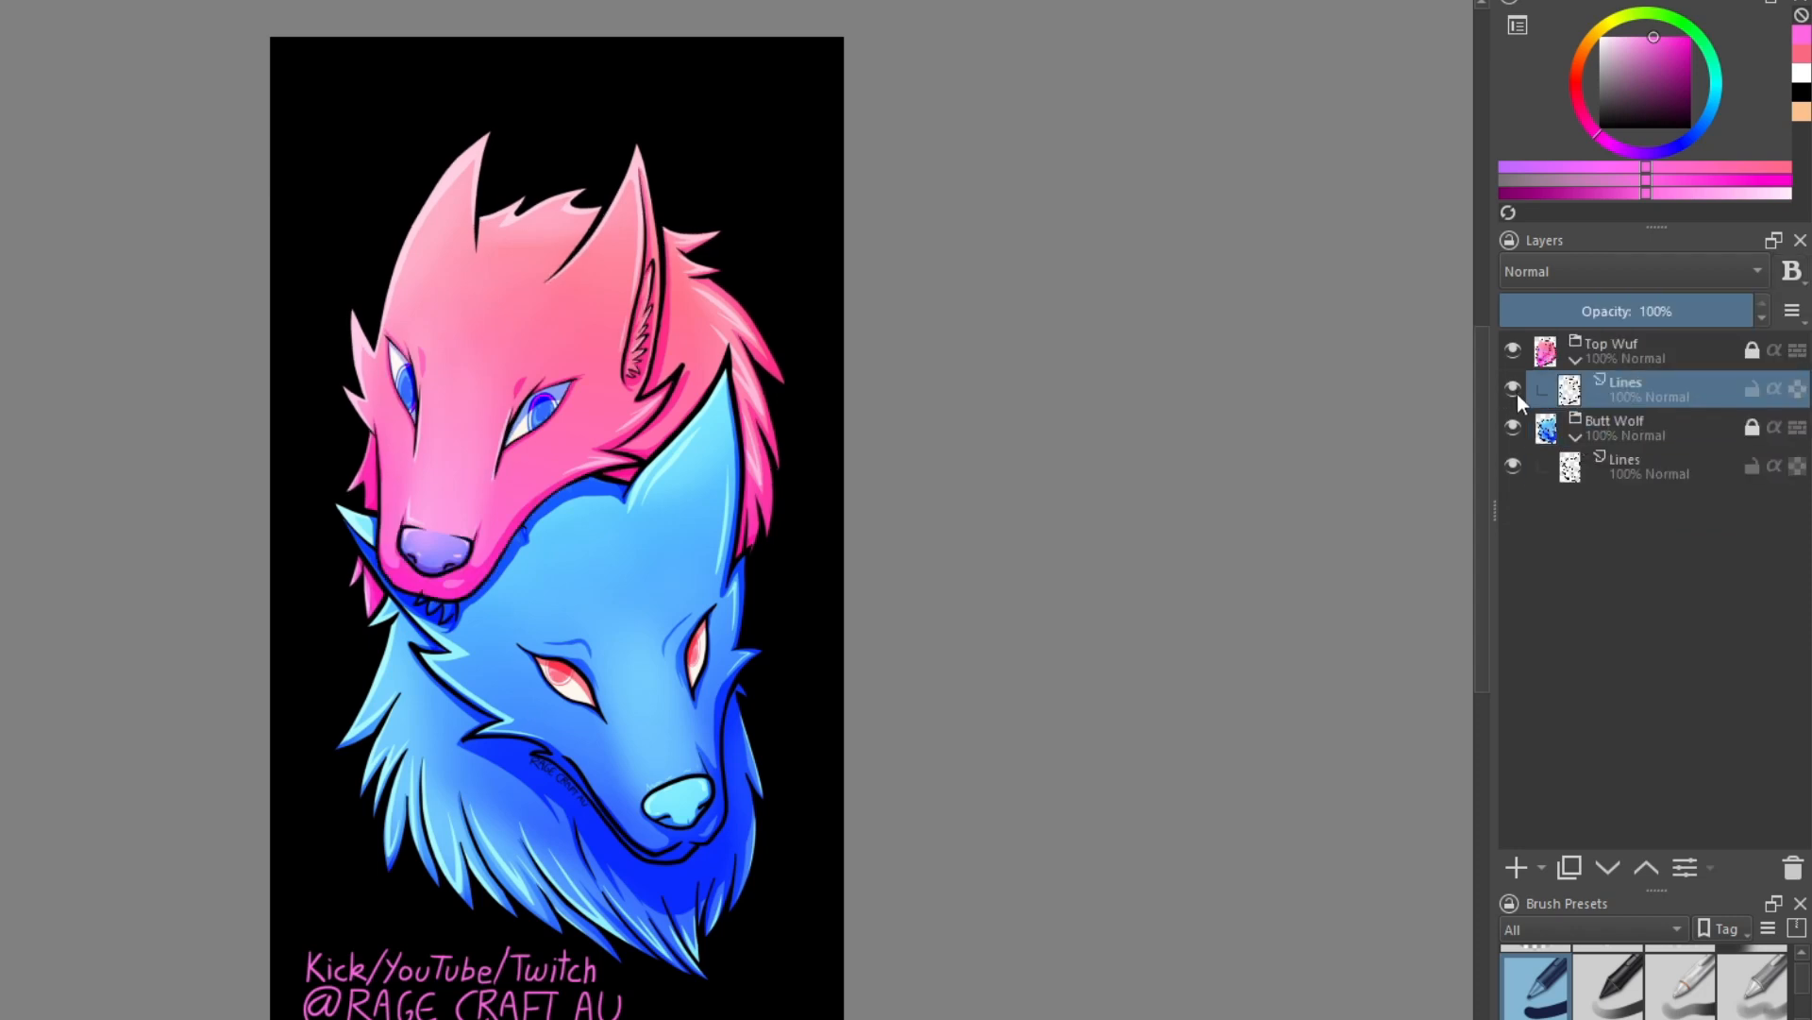
{"action": "left_click", "coordinate": [1514, 466]}
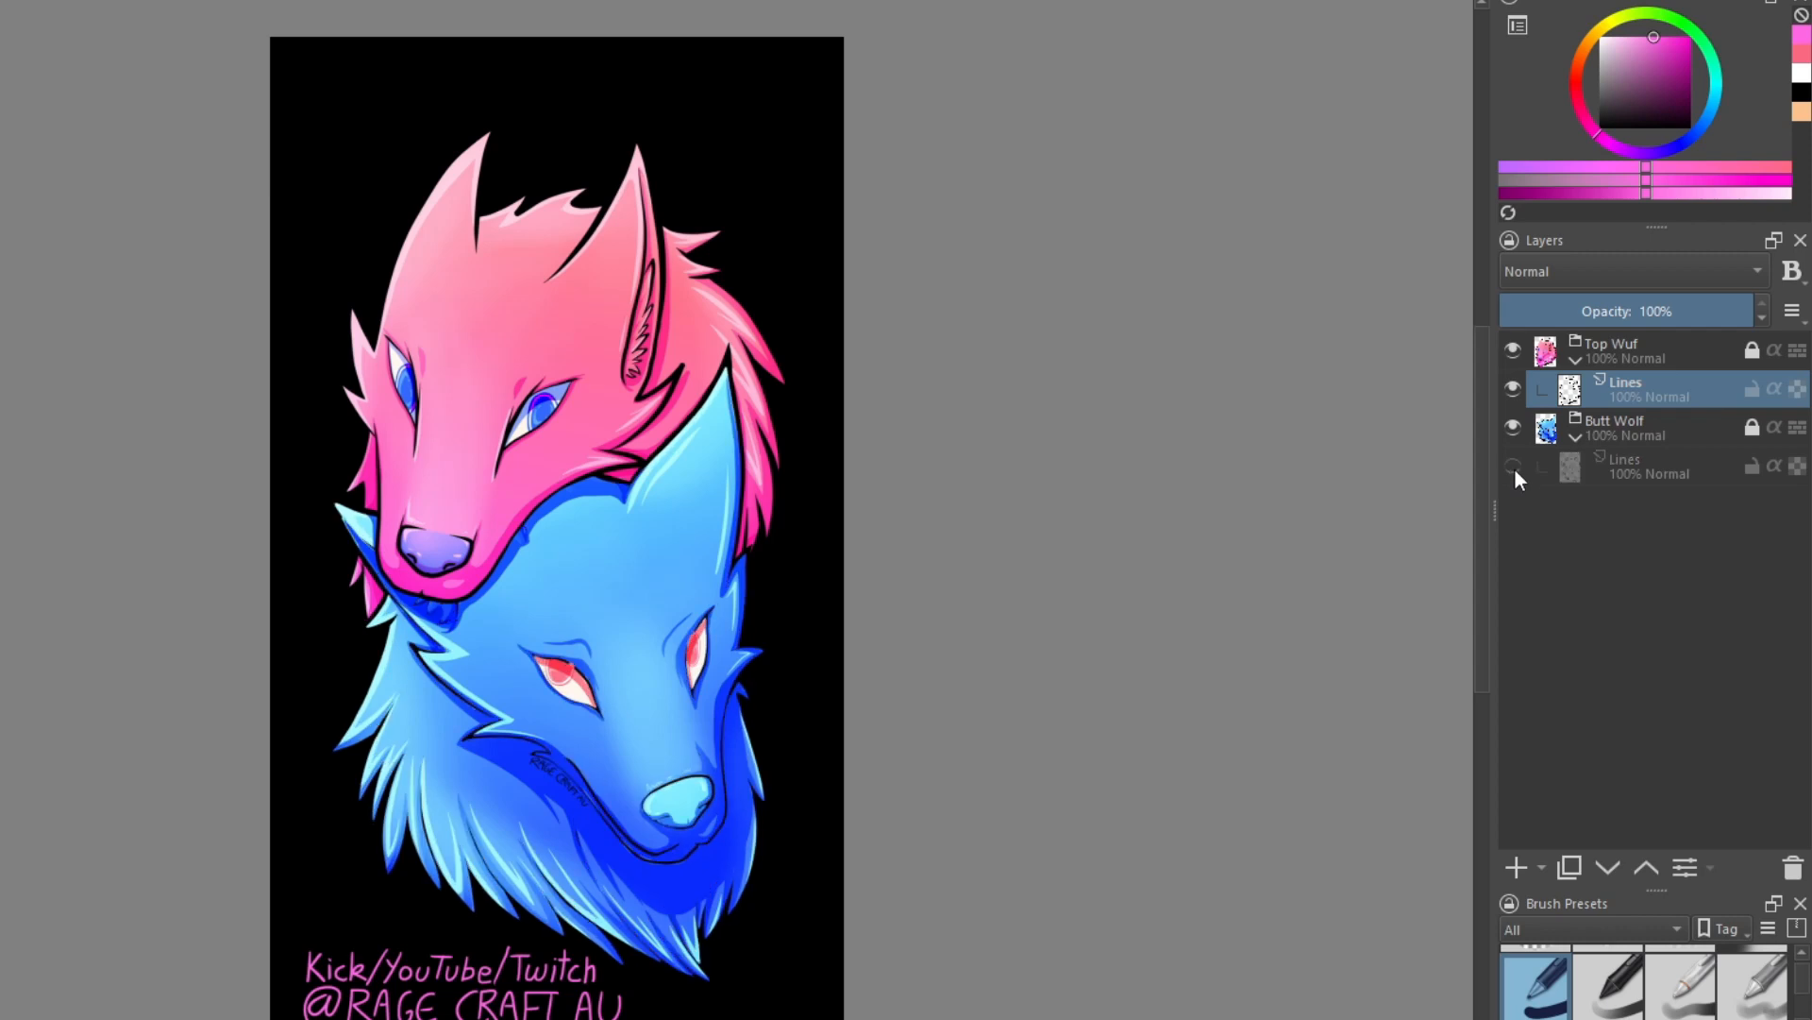
{"action": "left_click", "coordinate": [1513, 467]}
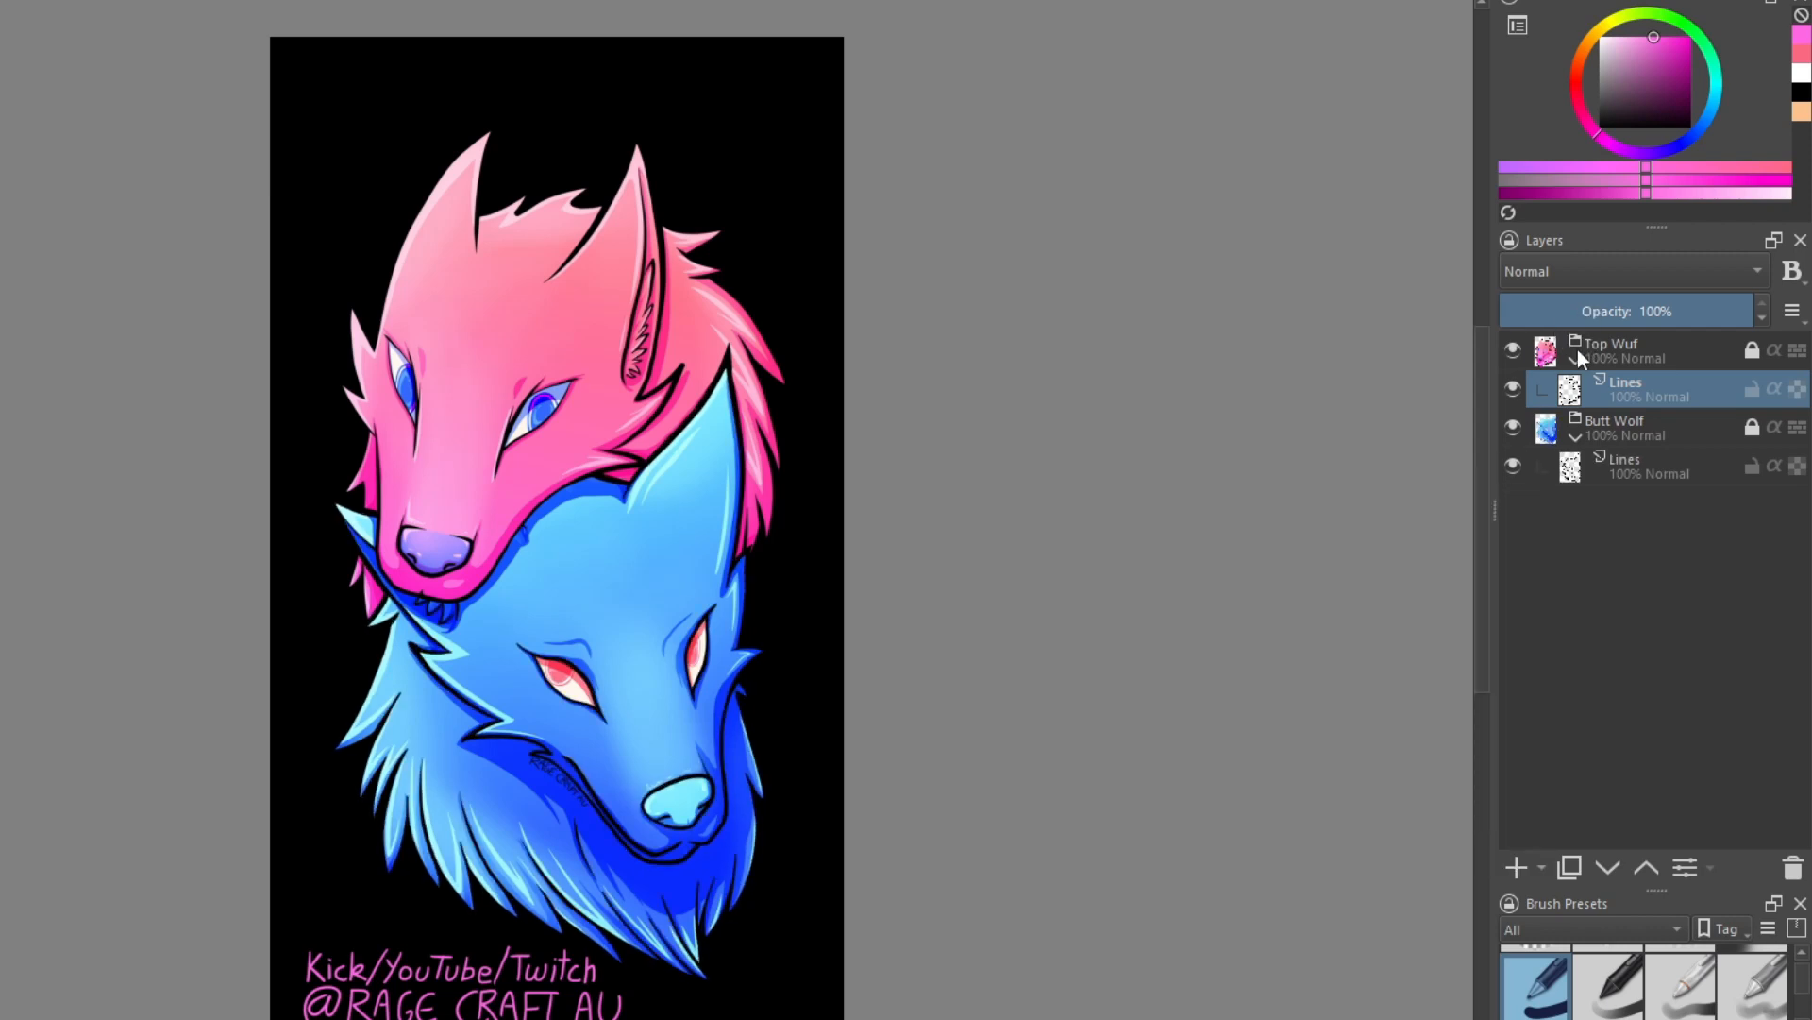
Reset the layer name filter to list all layers again
{"action": "left_click", "coordinate": [1789, 270]}
{"action": "left_click", "coordinate": [1634, 366]}
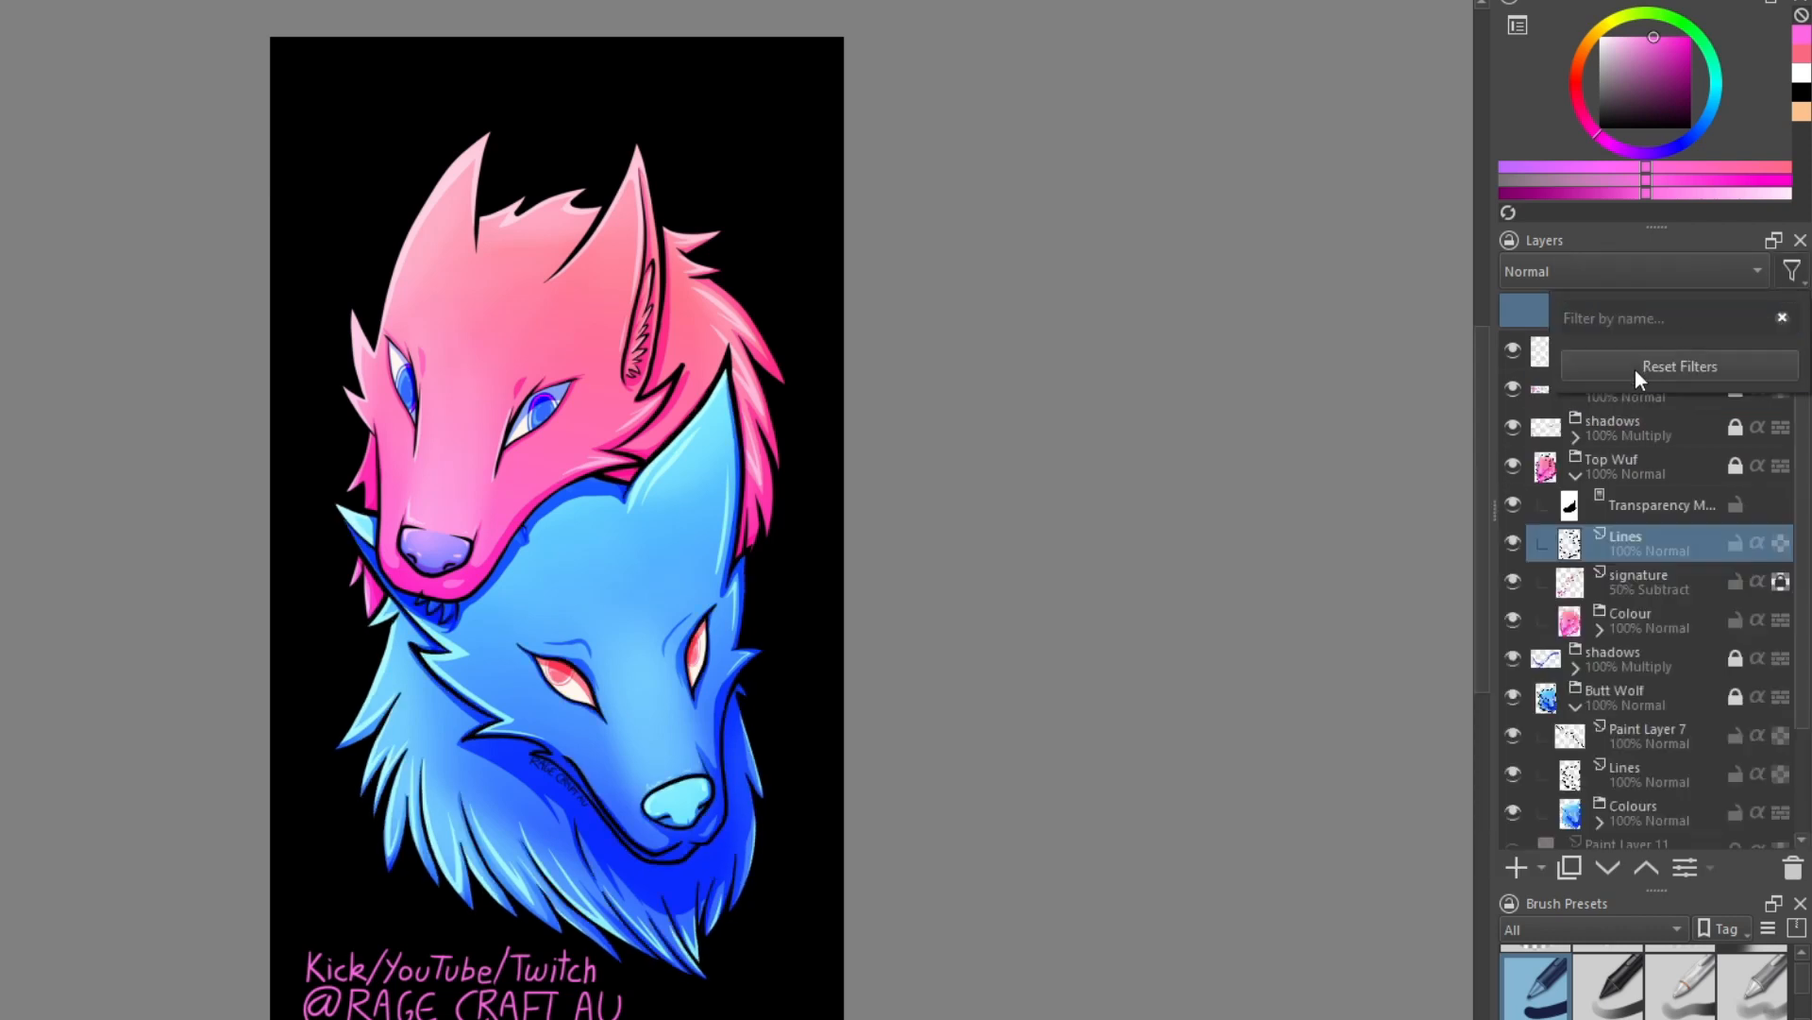
{"action": "left_click", "coordinate": [1787, 280]}
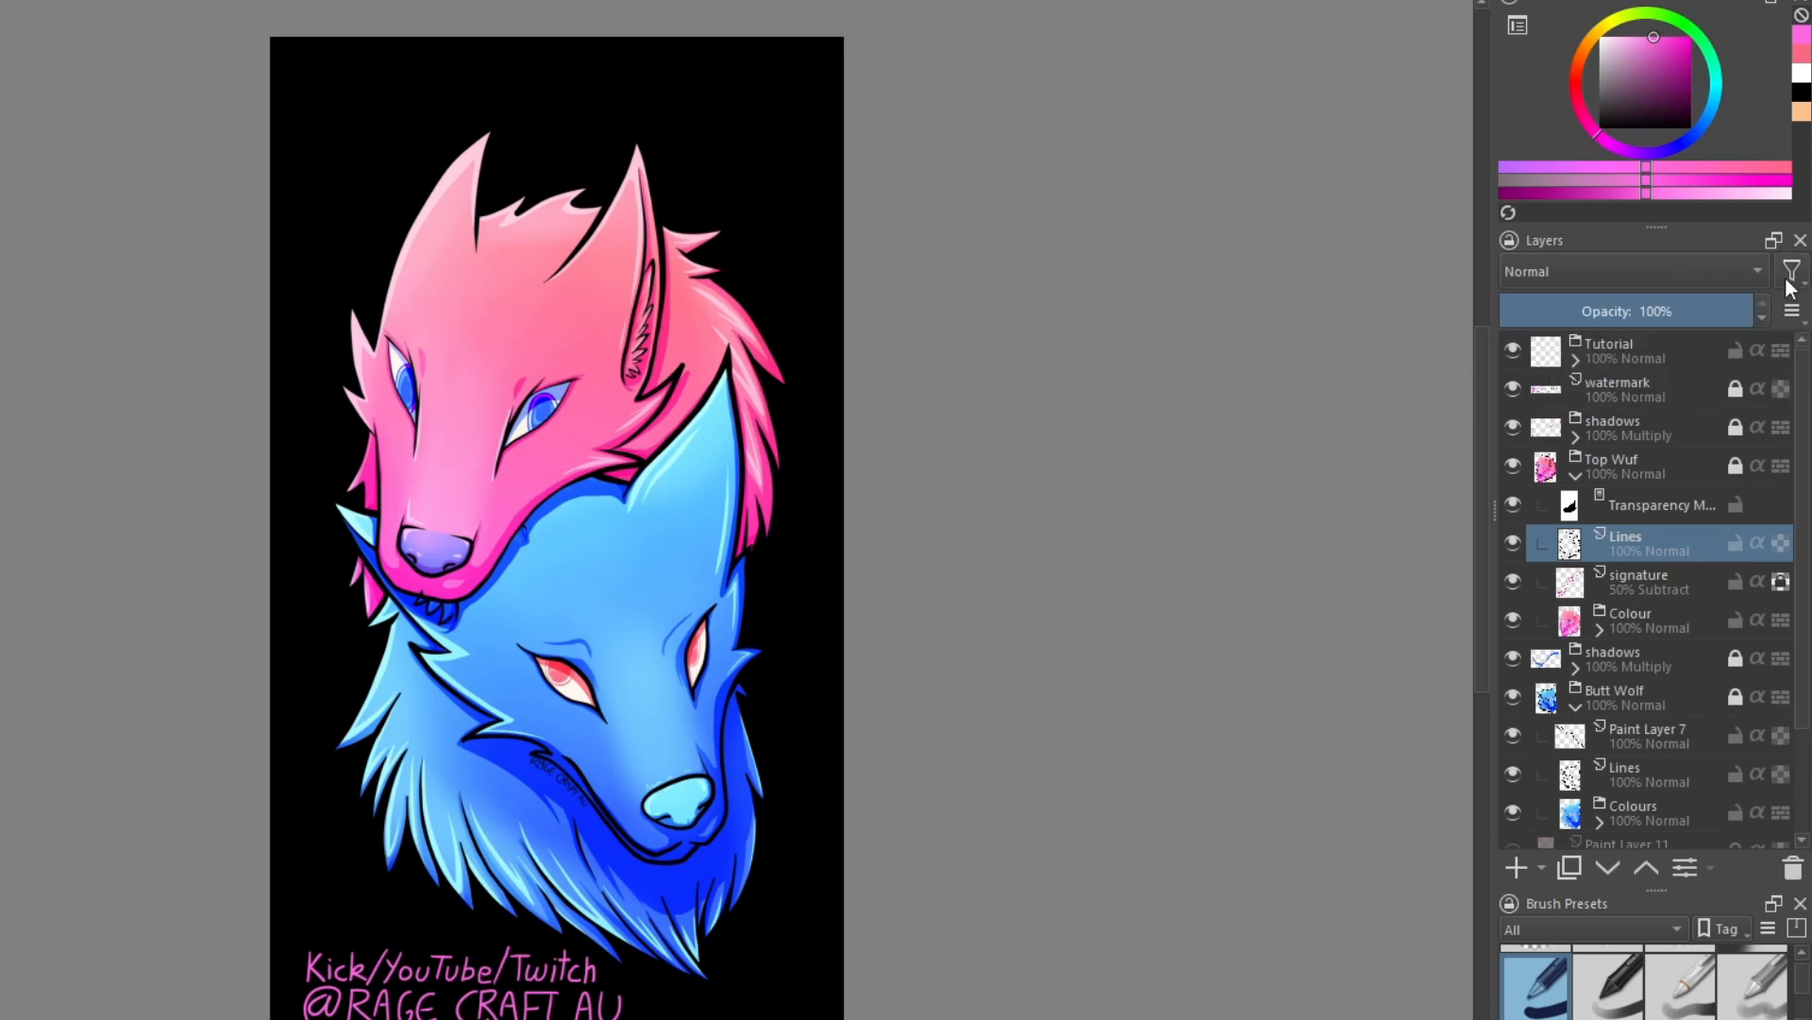
Select the Top Wuf group and collapse both the Top Wuf and Butt Wolf groups
{"action": "left_click", "coordinate": [1628, 466]}
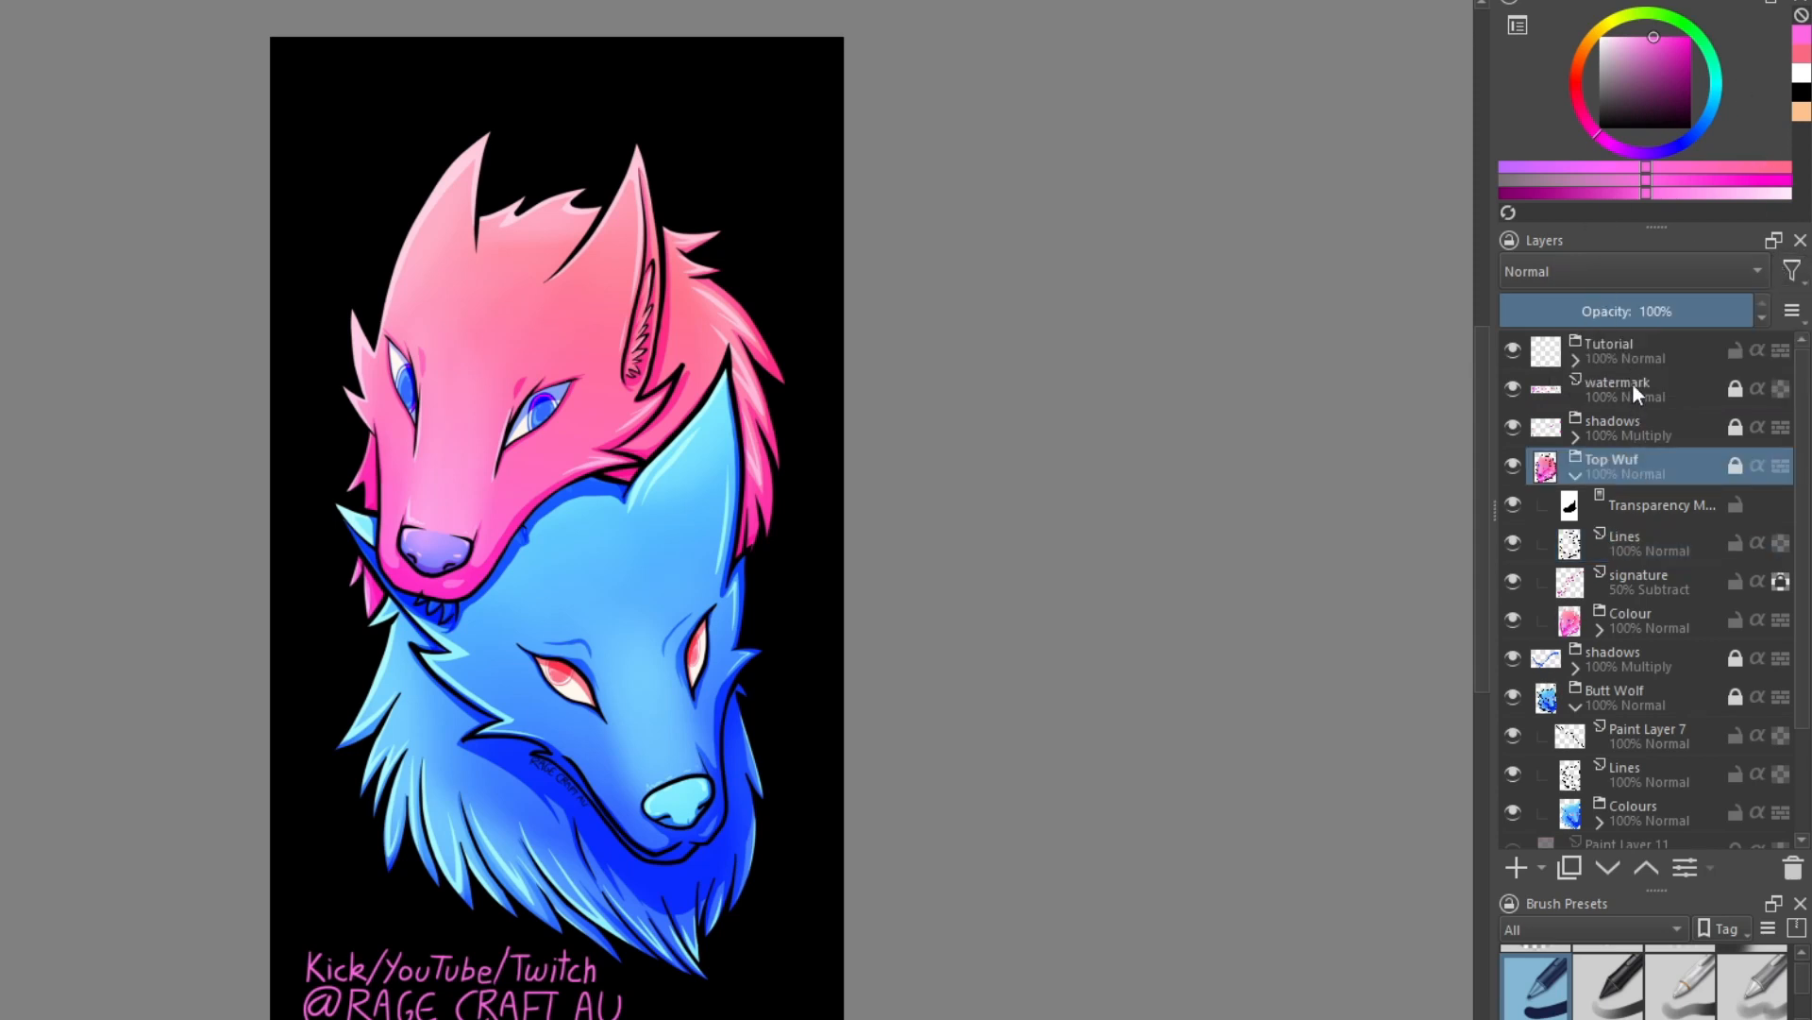
{"action": "left_click", "coordinate": [1575, 477]}
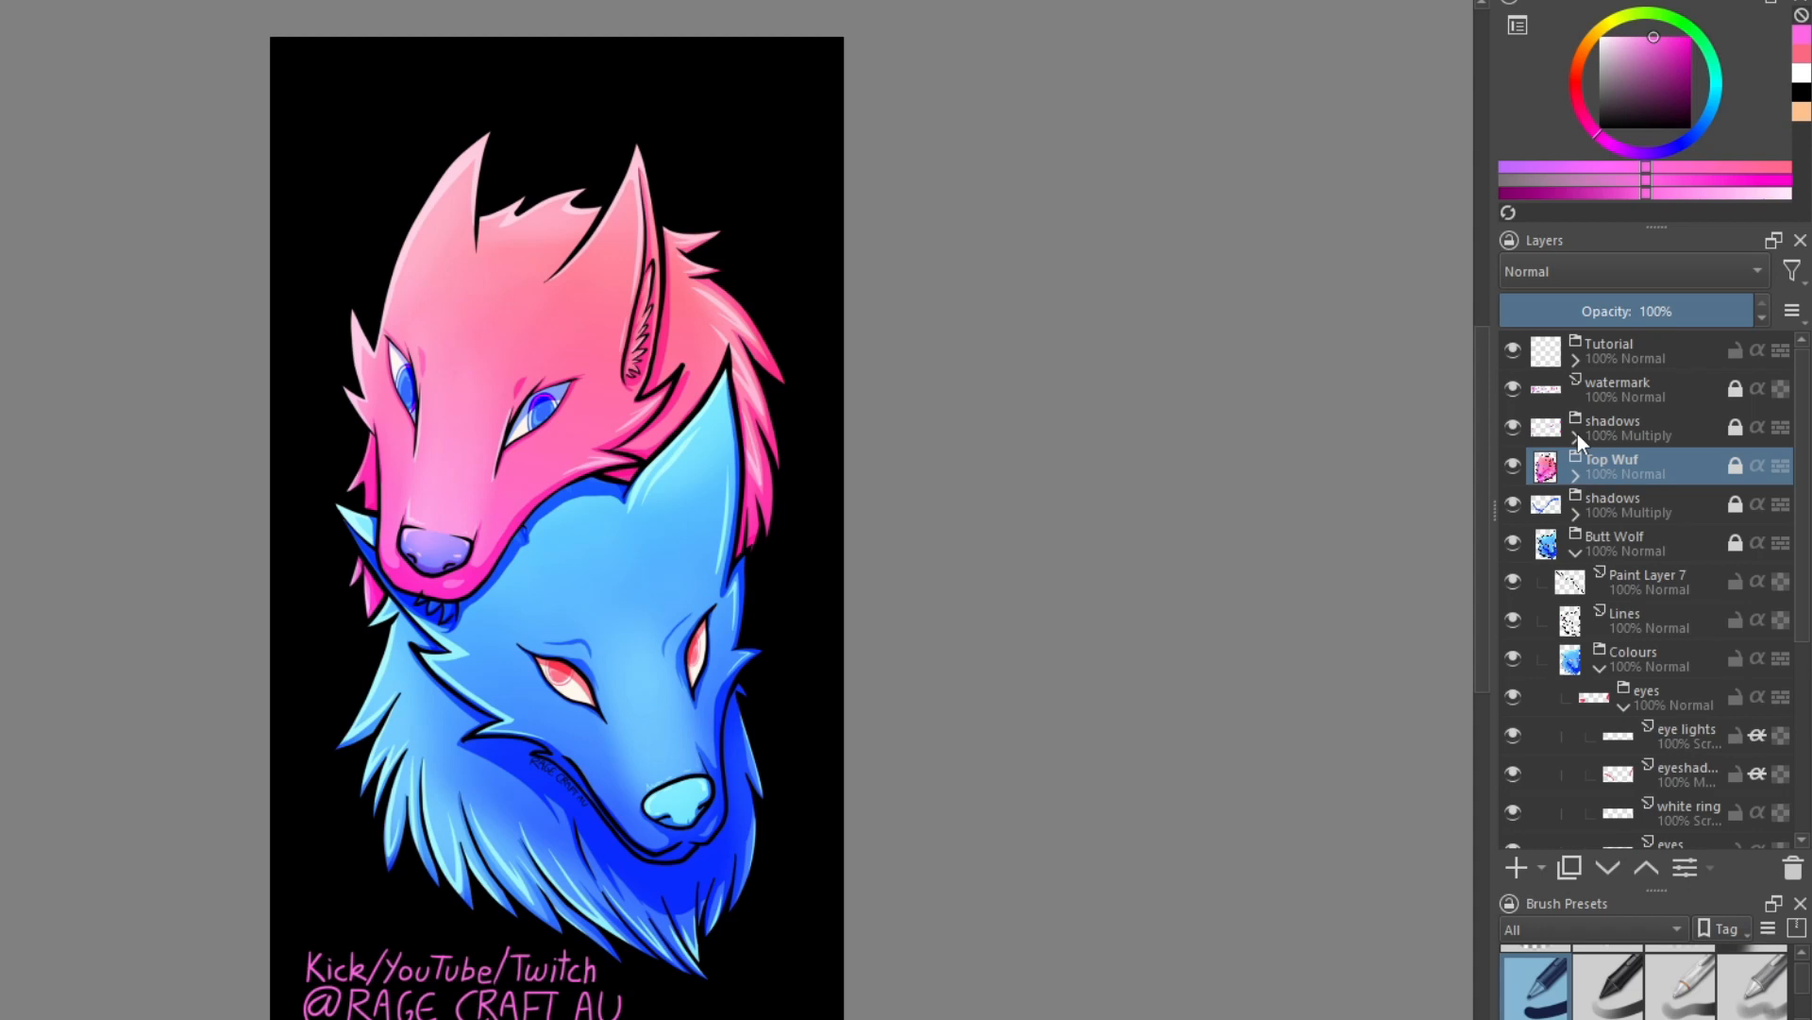
{"action": "left_click", "coordinate": [1574, 550]}
Lower the Top Wuf group's opacity to 47% and 14%, and restore it to 100%
{"action": "left_click", "coordinate": [1619, 312]}
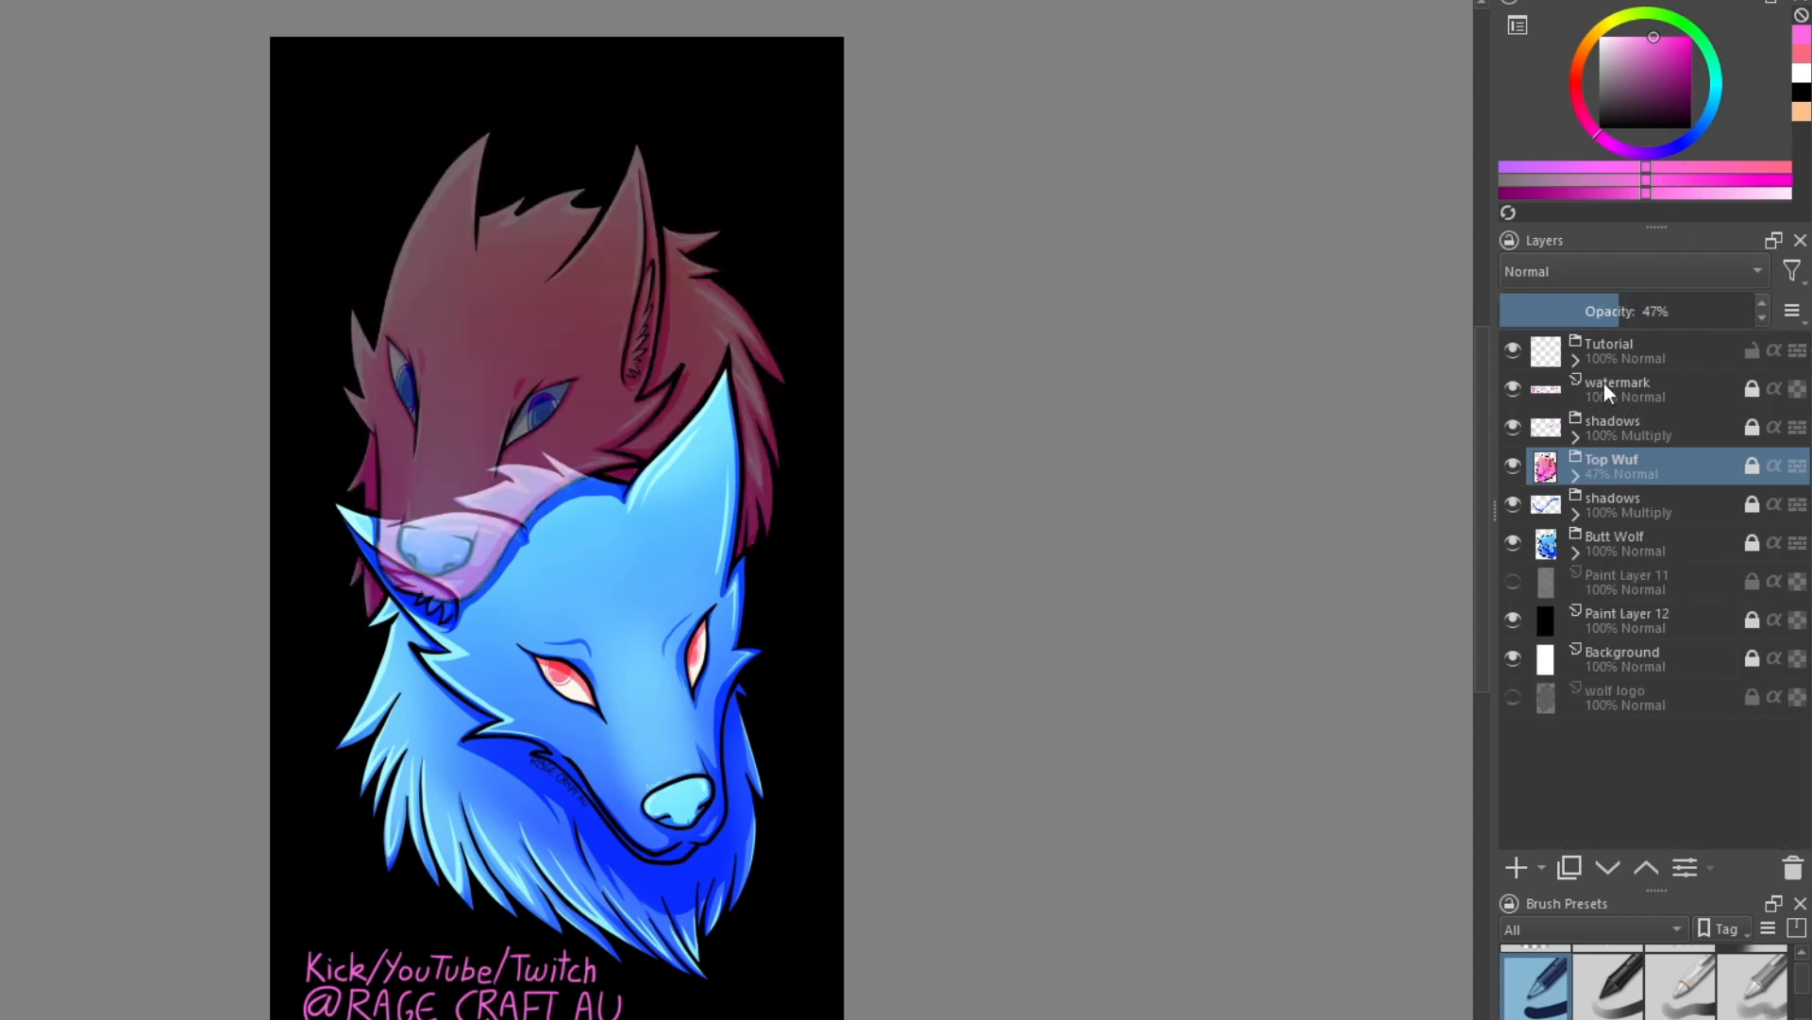
{"action": "left_click", "coordinate": [1536, 313]}
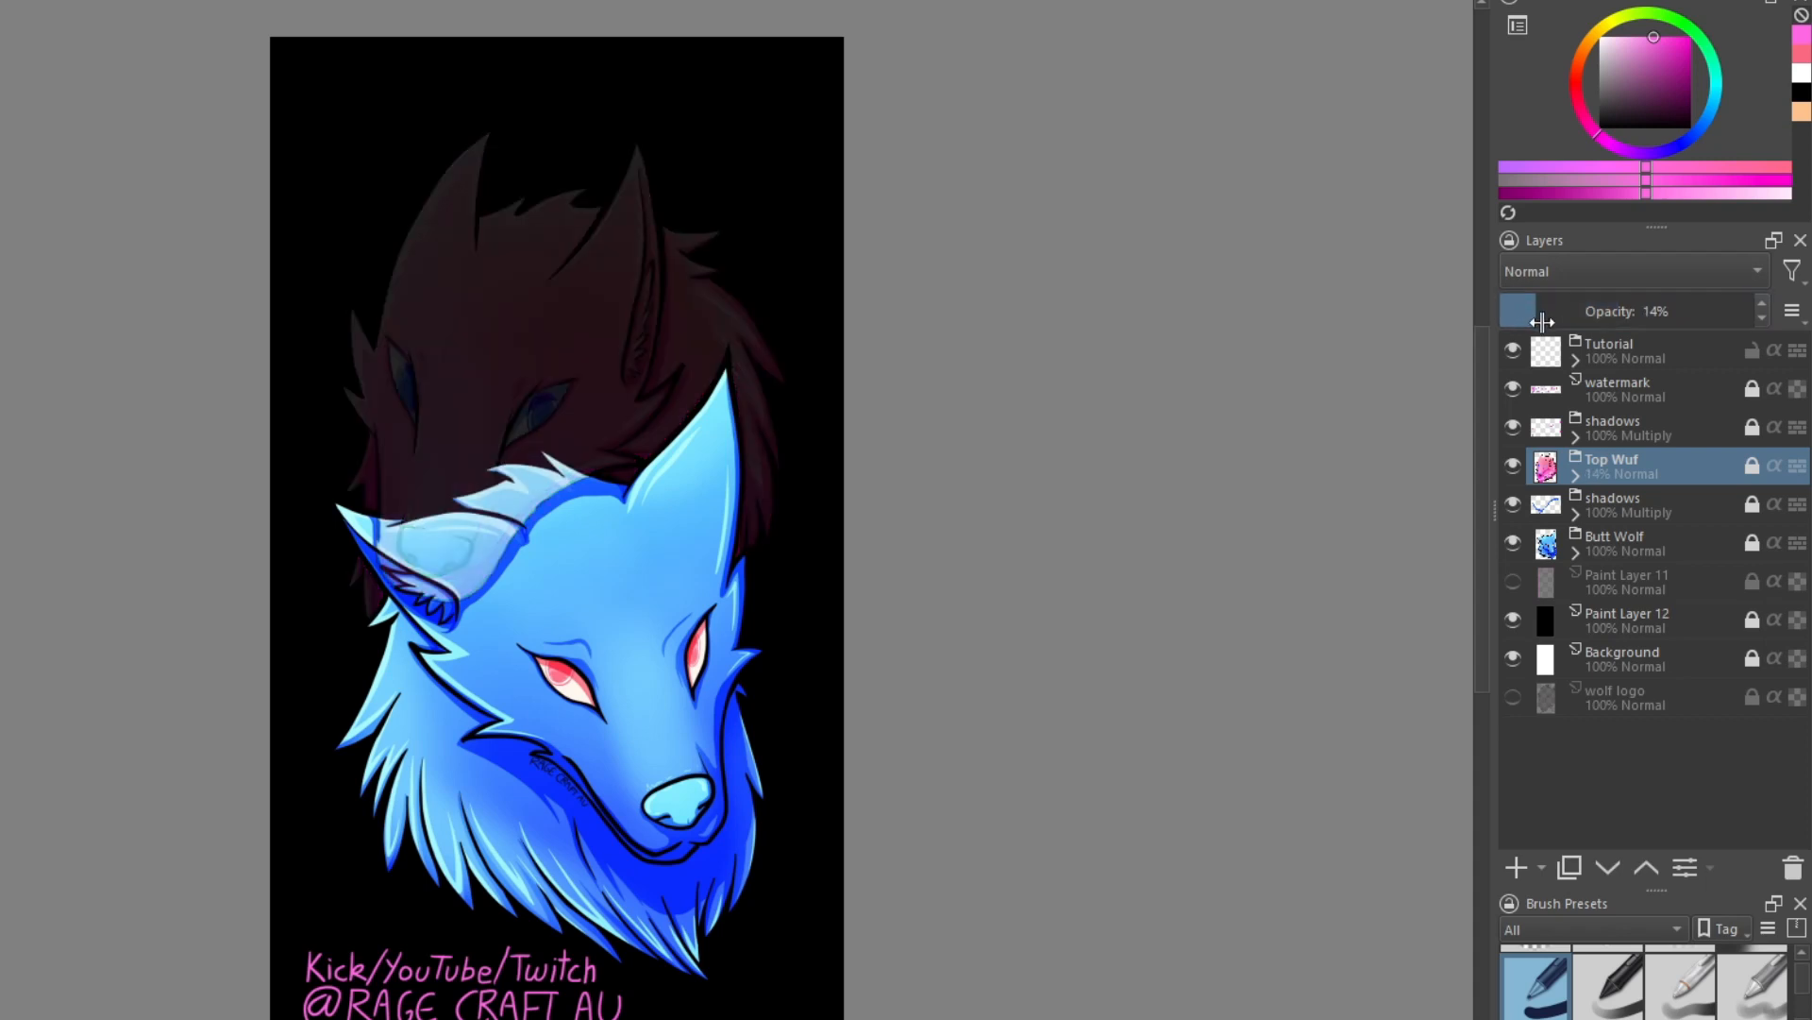
{"action": "left_click", "coordinate": [1748, 315]}
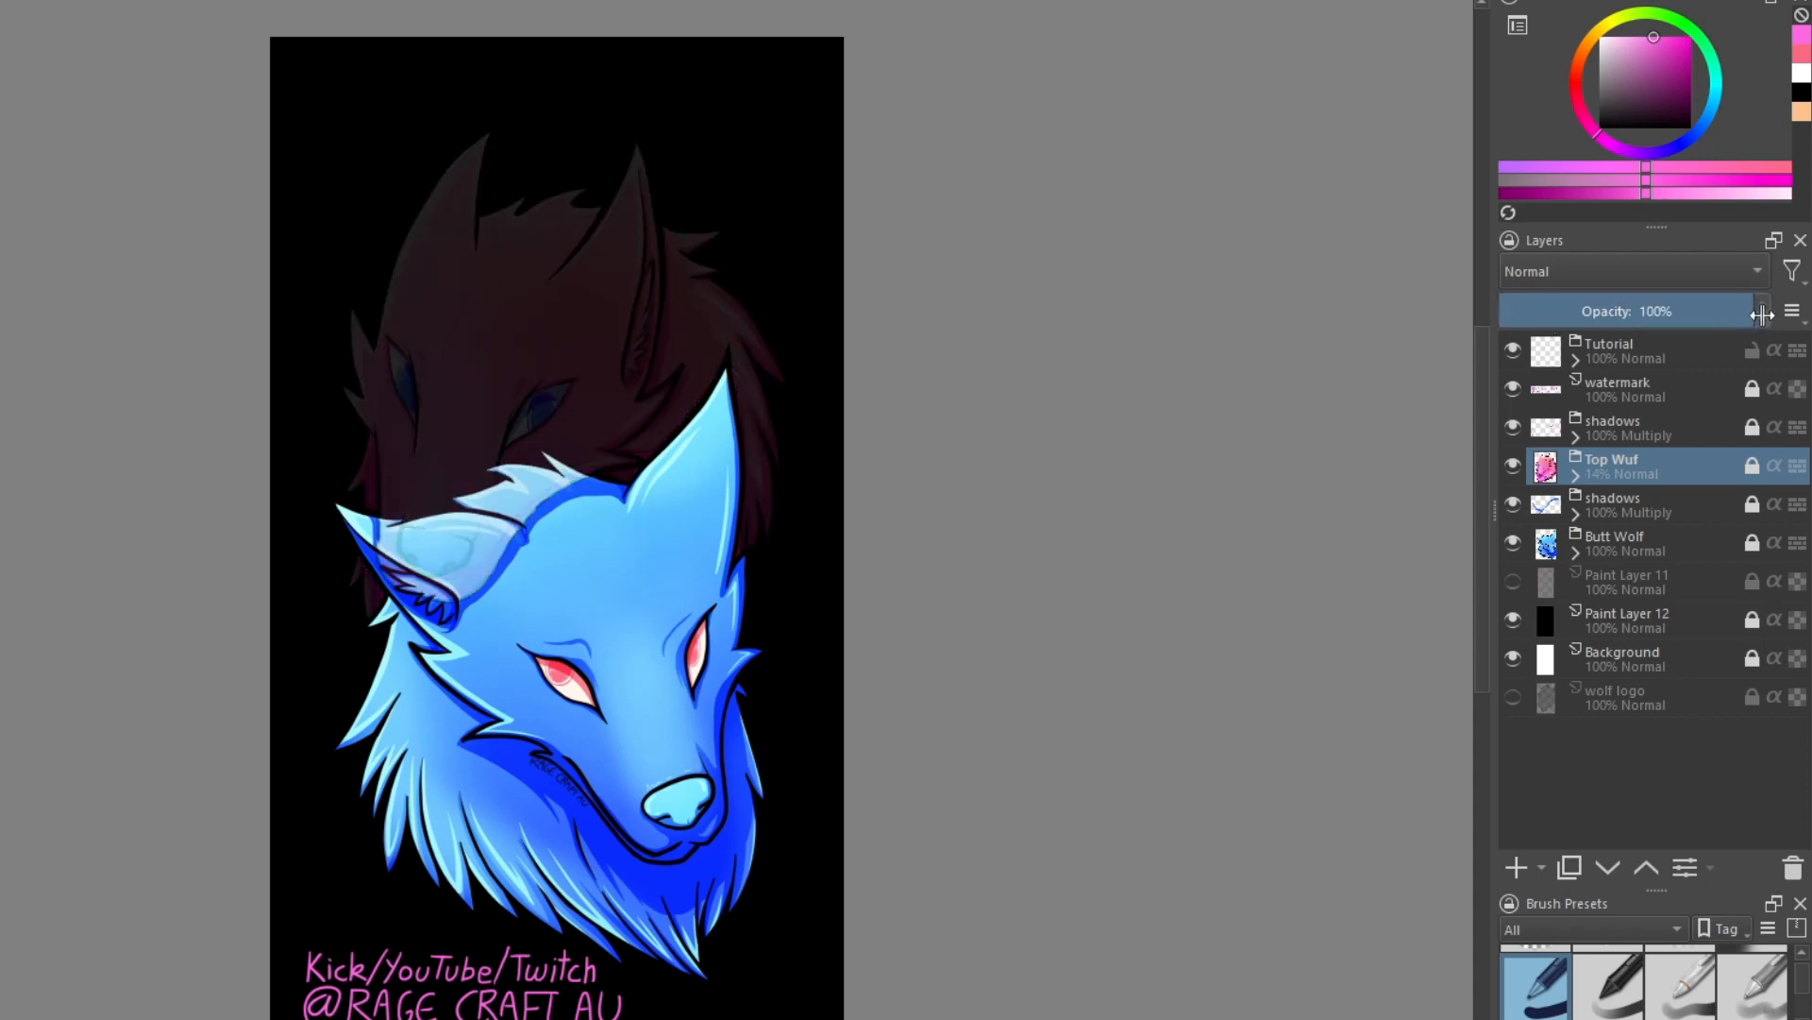
{"action": "mouse_move", "coordinate": [1671, 404]}
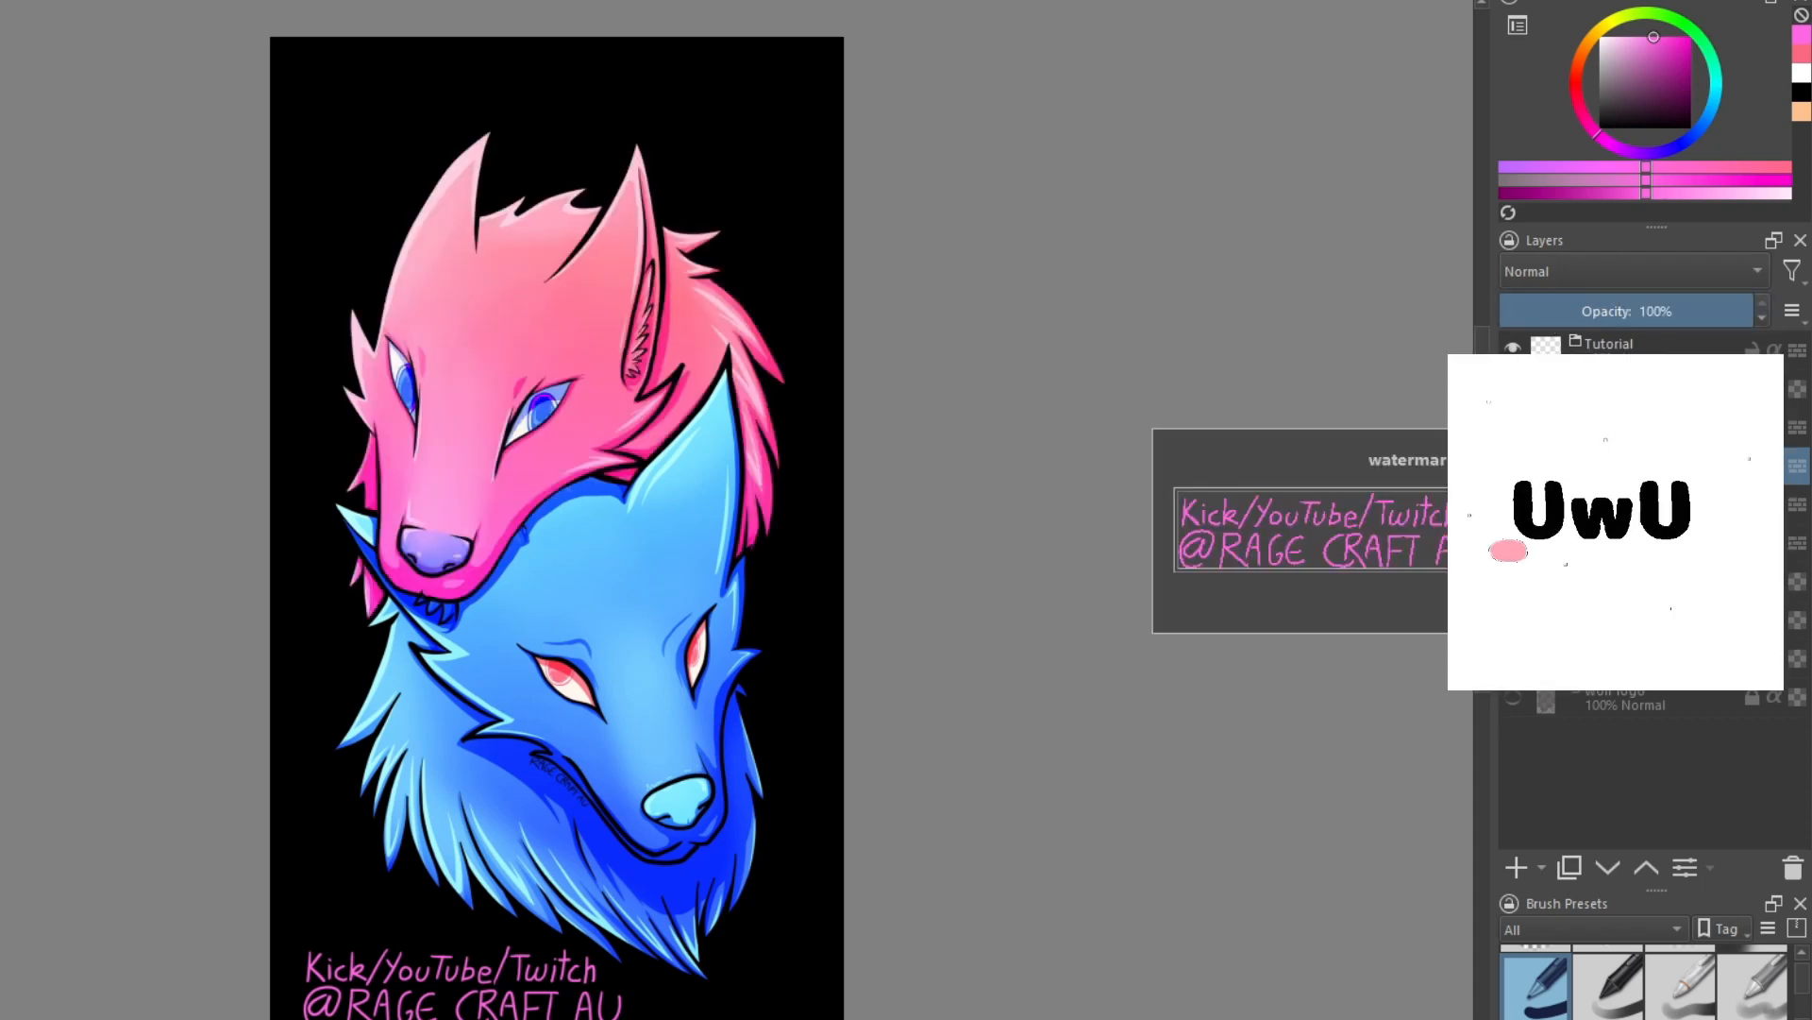
Enlarge the layer thumbnails and expand the shadows group below Top Wuf
{"action": "left_click", "coordinate": [1793, 313]}
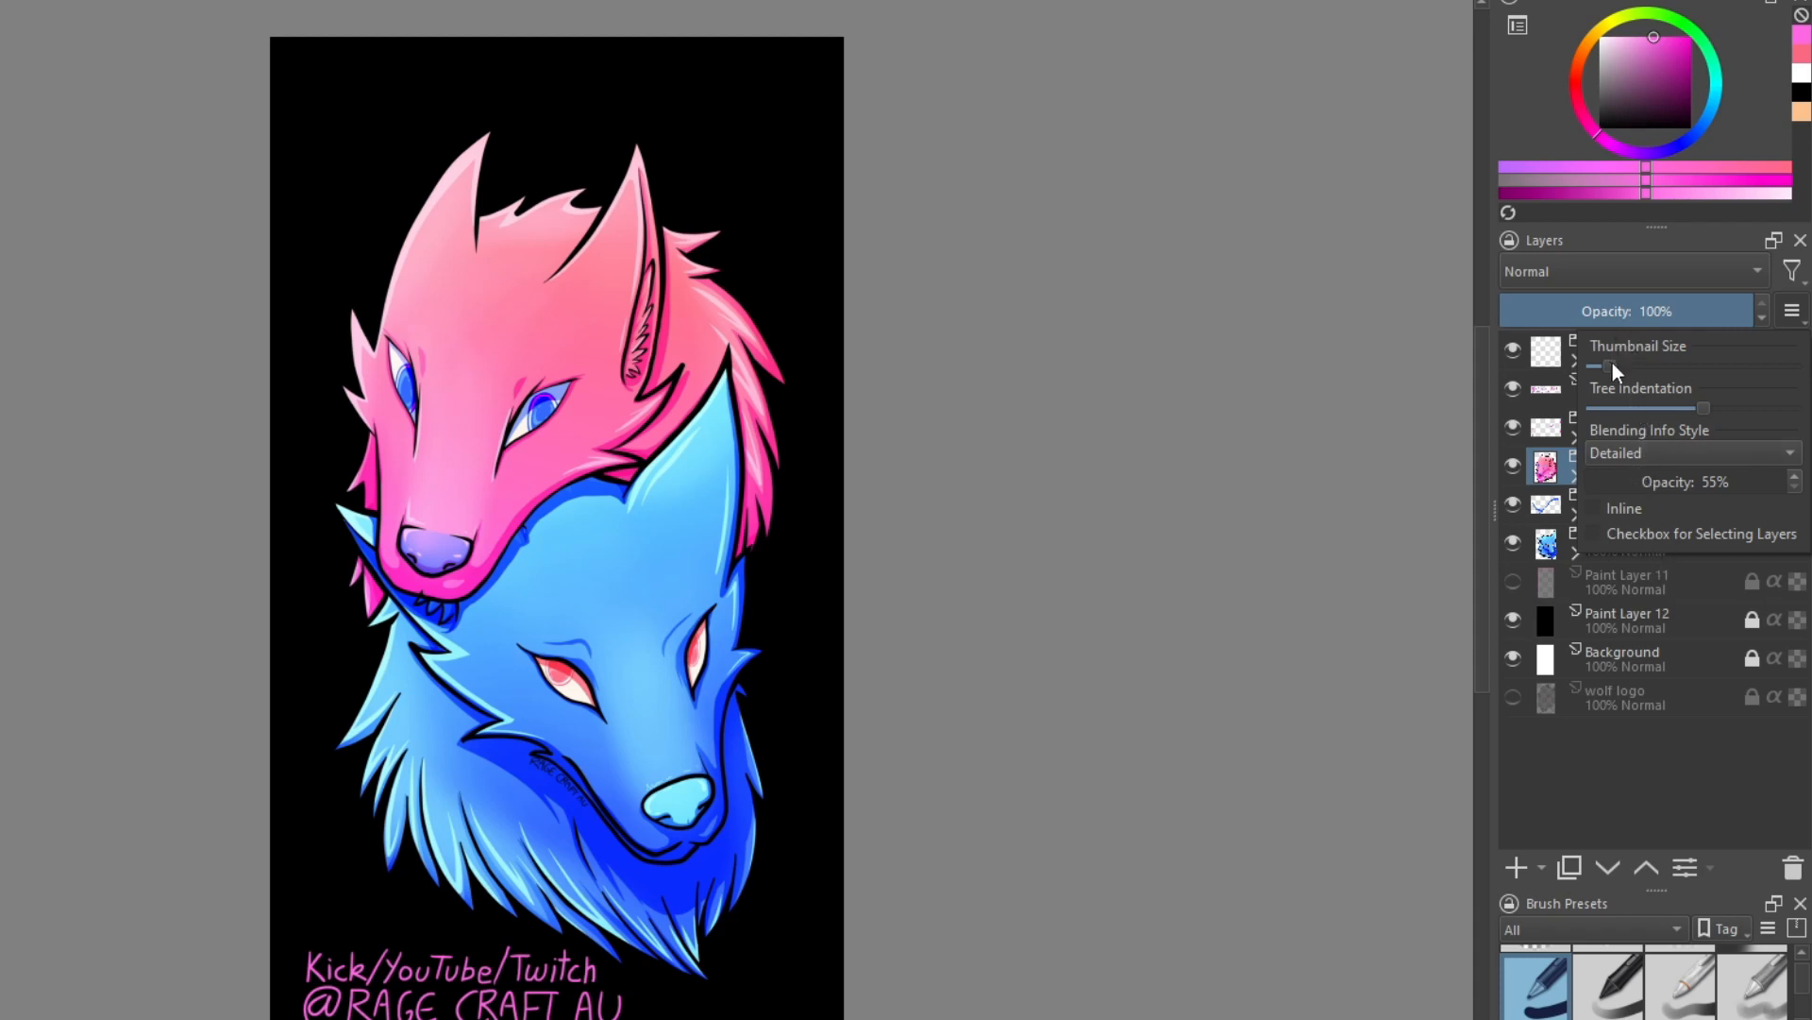
{"action": "mouse_move", "coordinate": [1612, 363]}
{"action": "left_mouse_down"}
{"action": "mouse_move", "coordinate": [1701, 370]}
{"action": "mouse_move", "coordinate": [1647, 366]}
{"action": "left_mouse_up"}
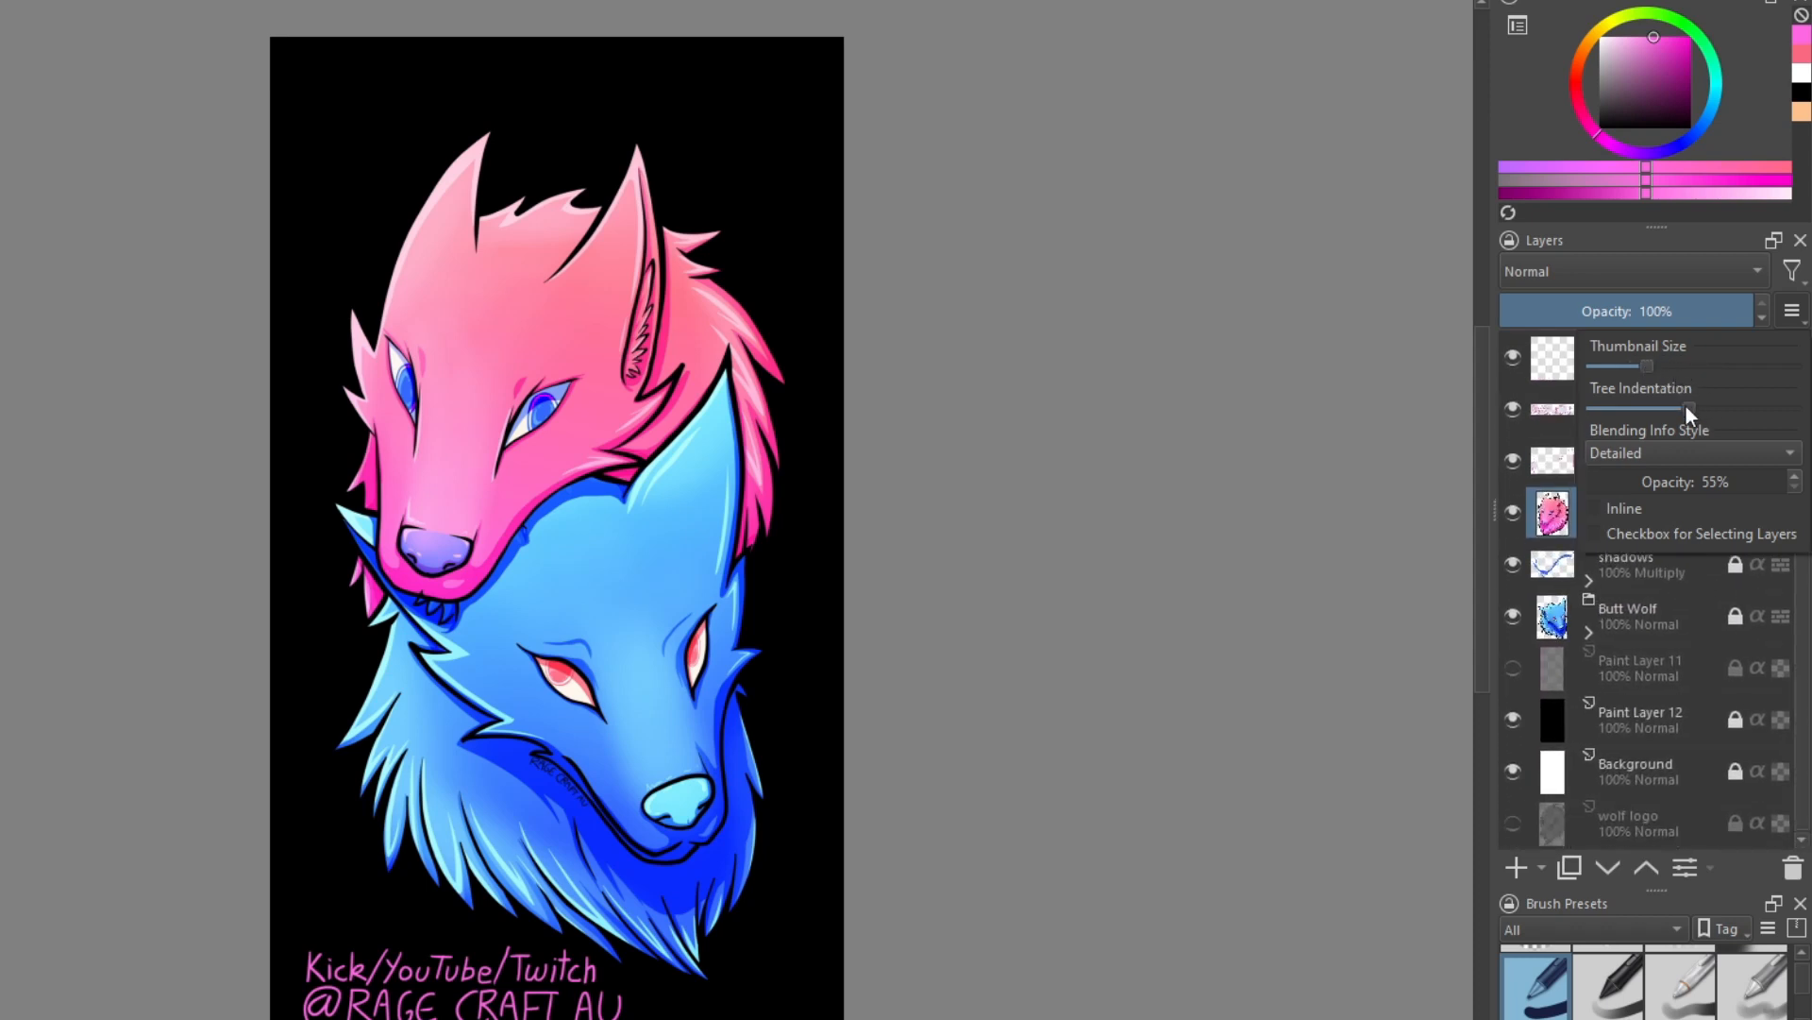
{"action": "left_click", "coordinate": [1589, 576]}
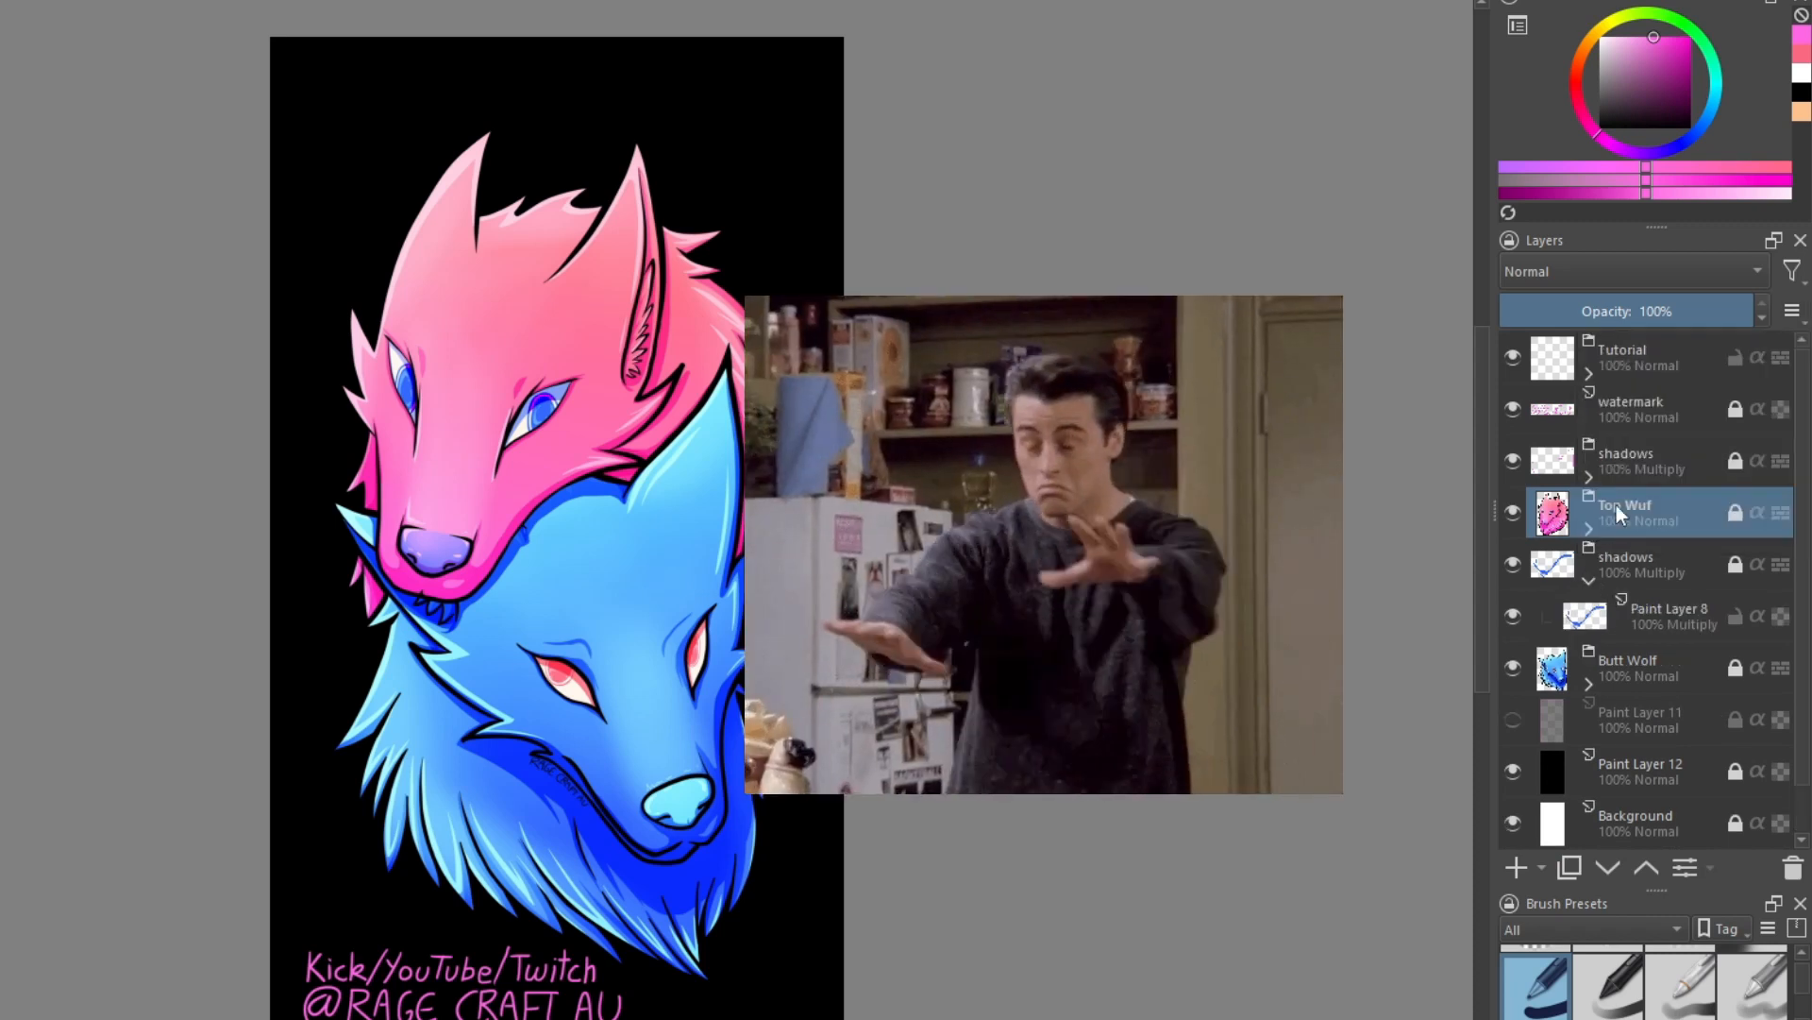
Try the None, Simple and Balanced blending info styles for the layer list and return to Detailed
{"action": "left_click", "coordinate": [1793, 272]}
{"action": "left_click", "coordinate": [1794, 272]}
{"action": "left_click", "coordinate": [1792, 313]}
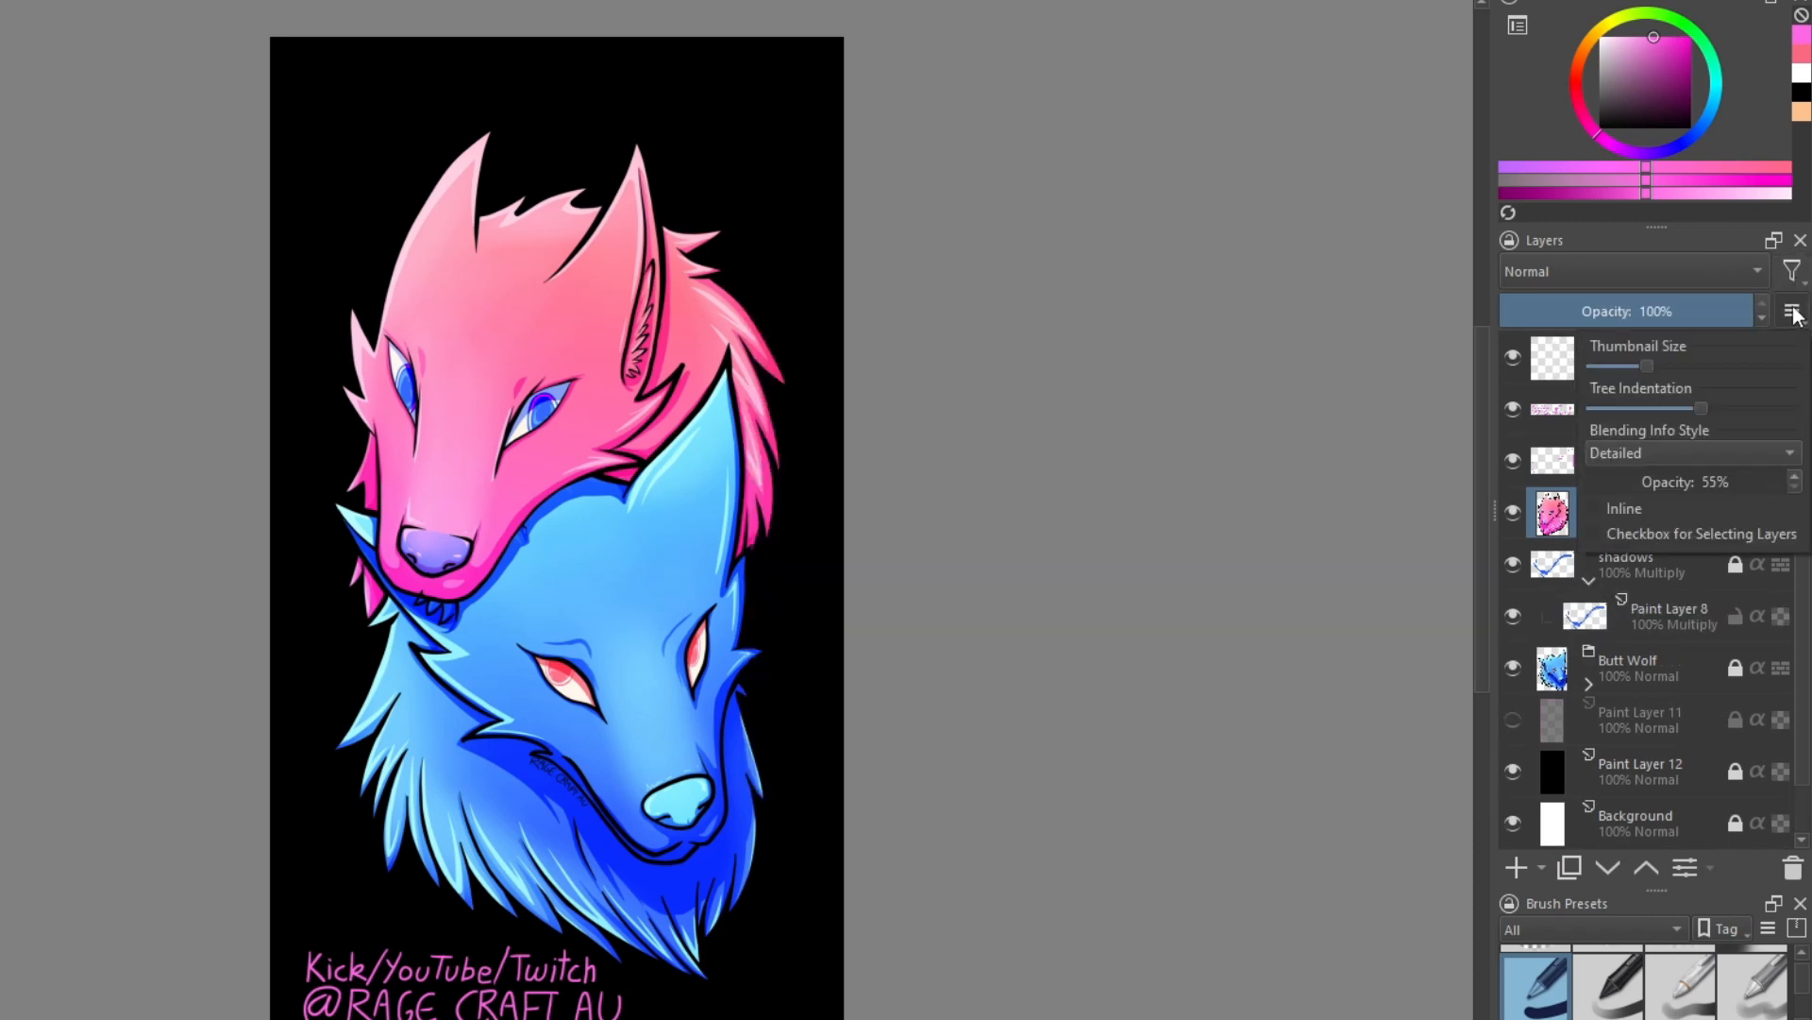
{"action": "left_click", "coordinate": [1610, 457]}
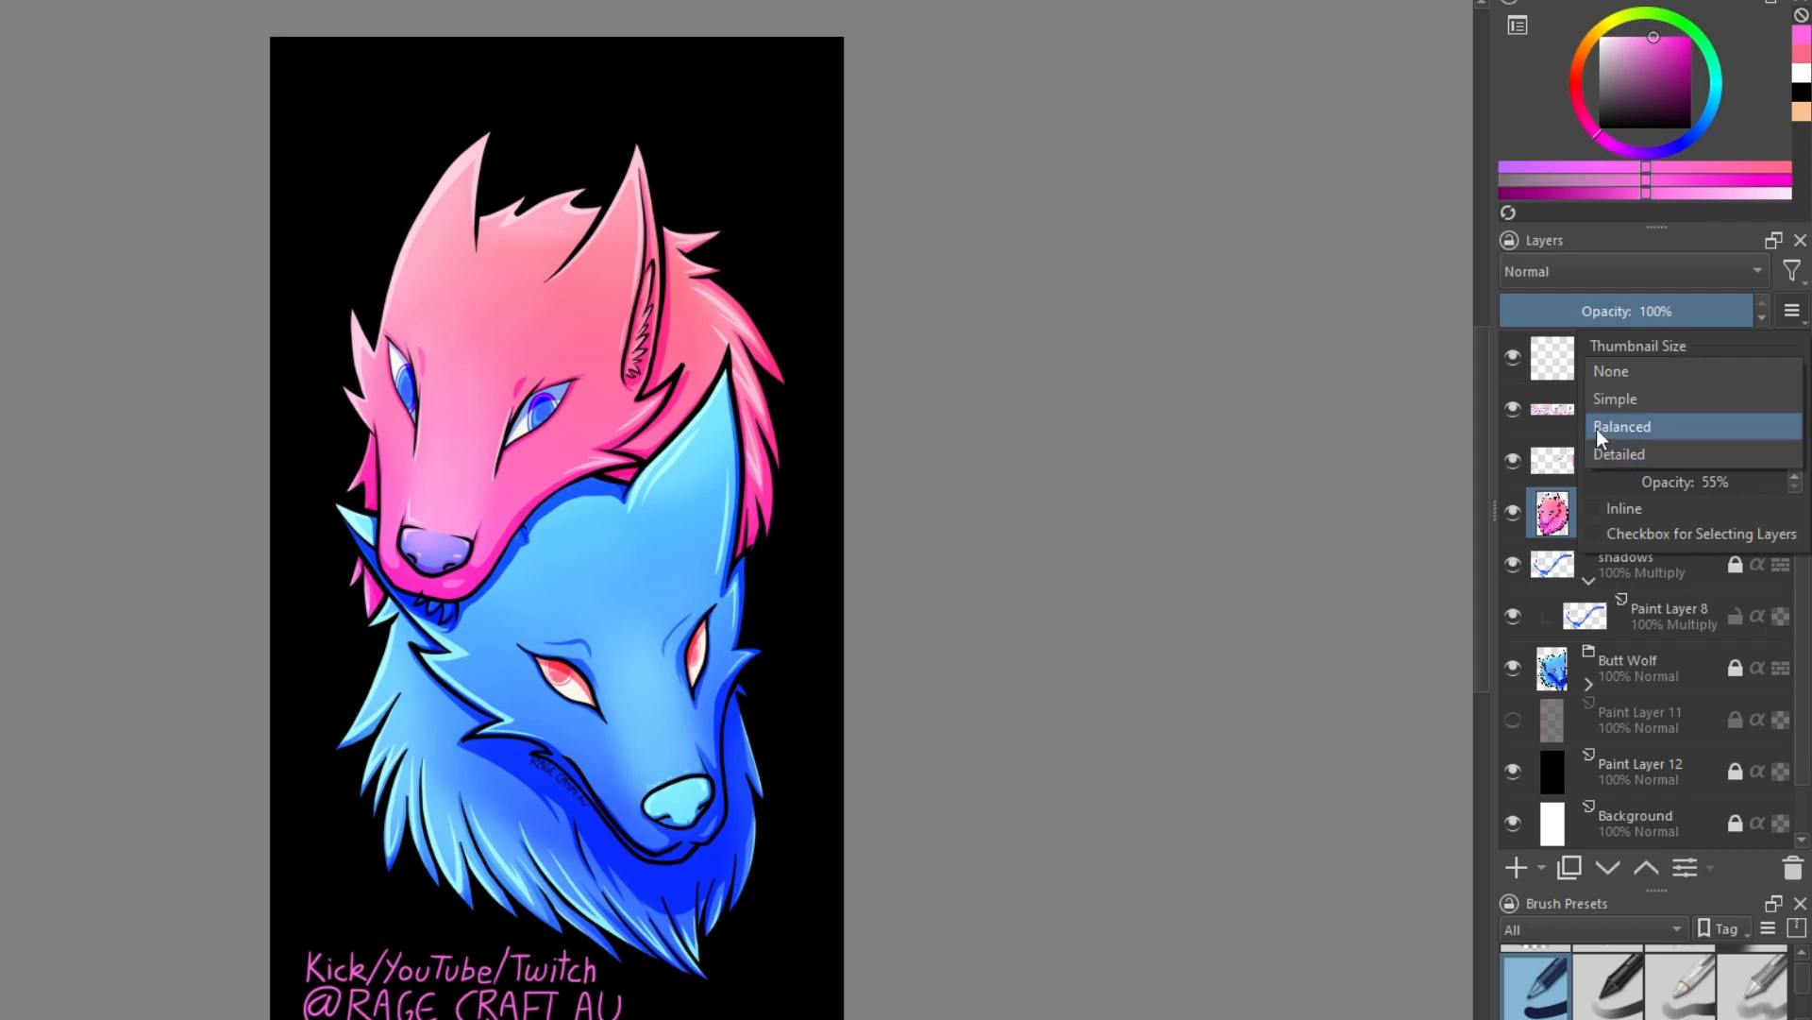
{"action": "left_click", "coordinate": [1601, 372]}
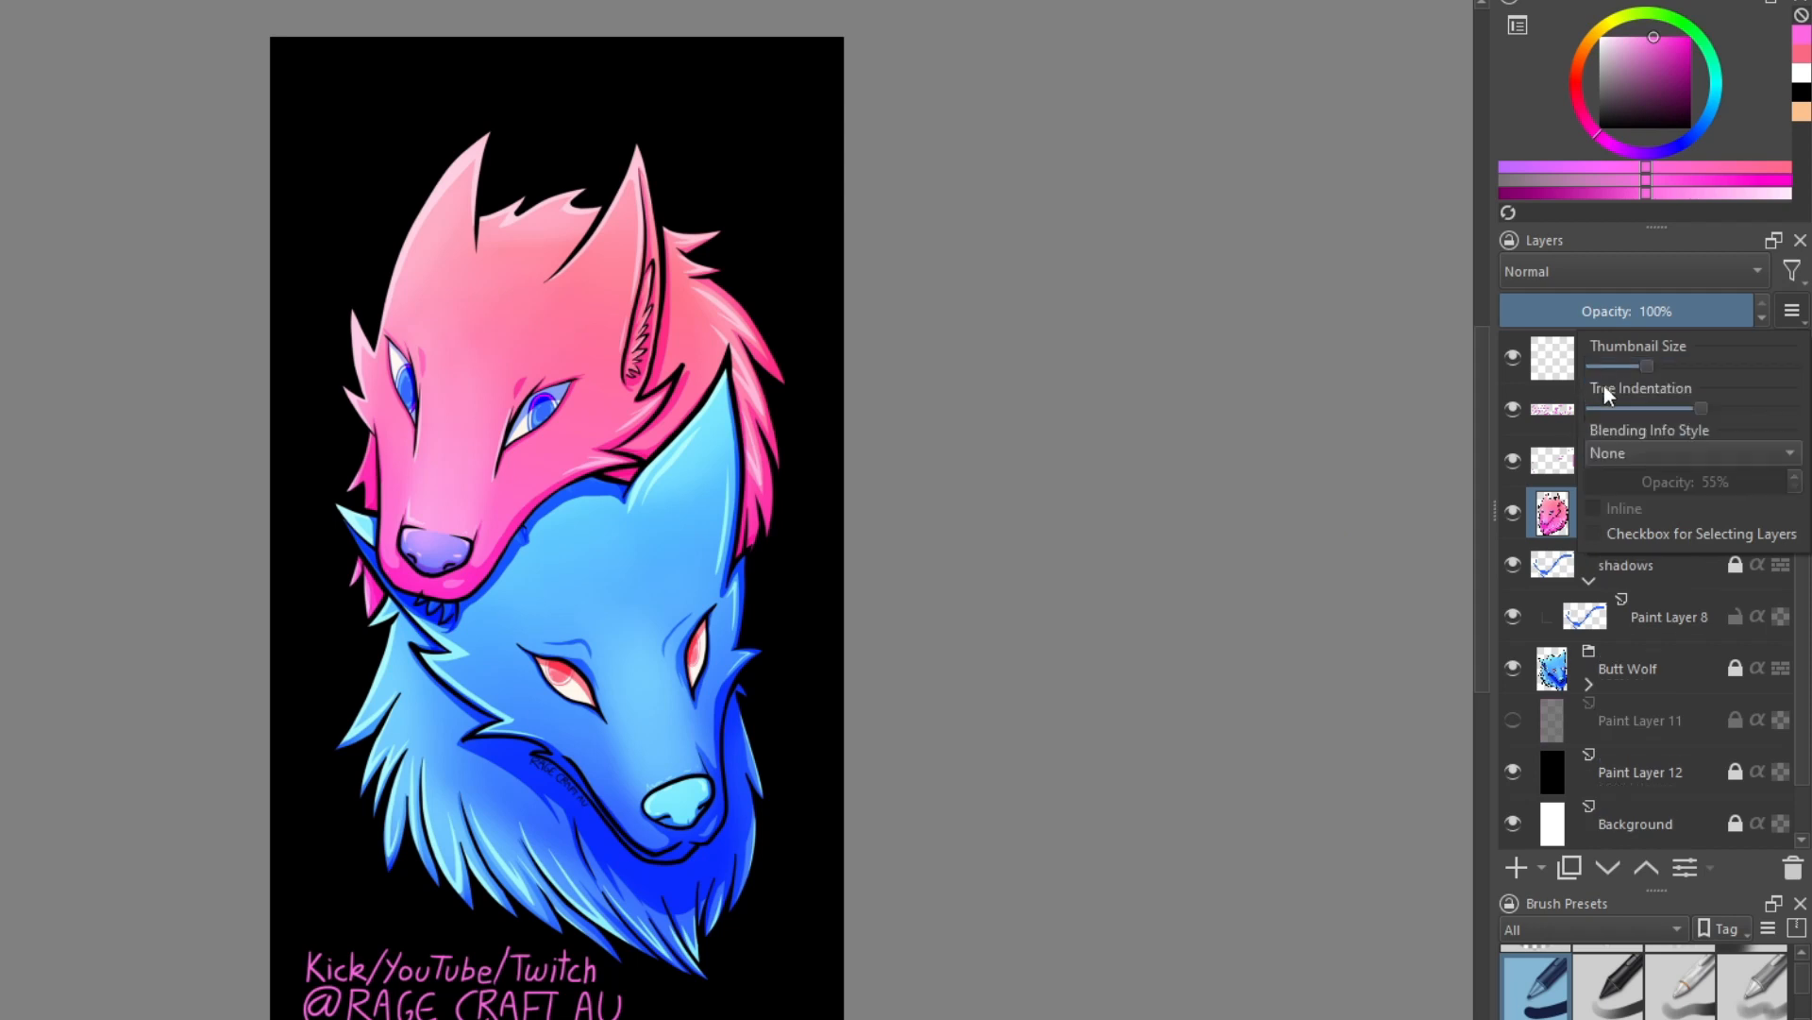
{"action": "left_click", "coordinate": [1609, 454]}
{"action": "left_click", "coordinate": [1609, 480]}
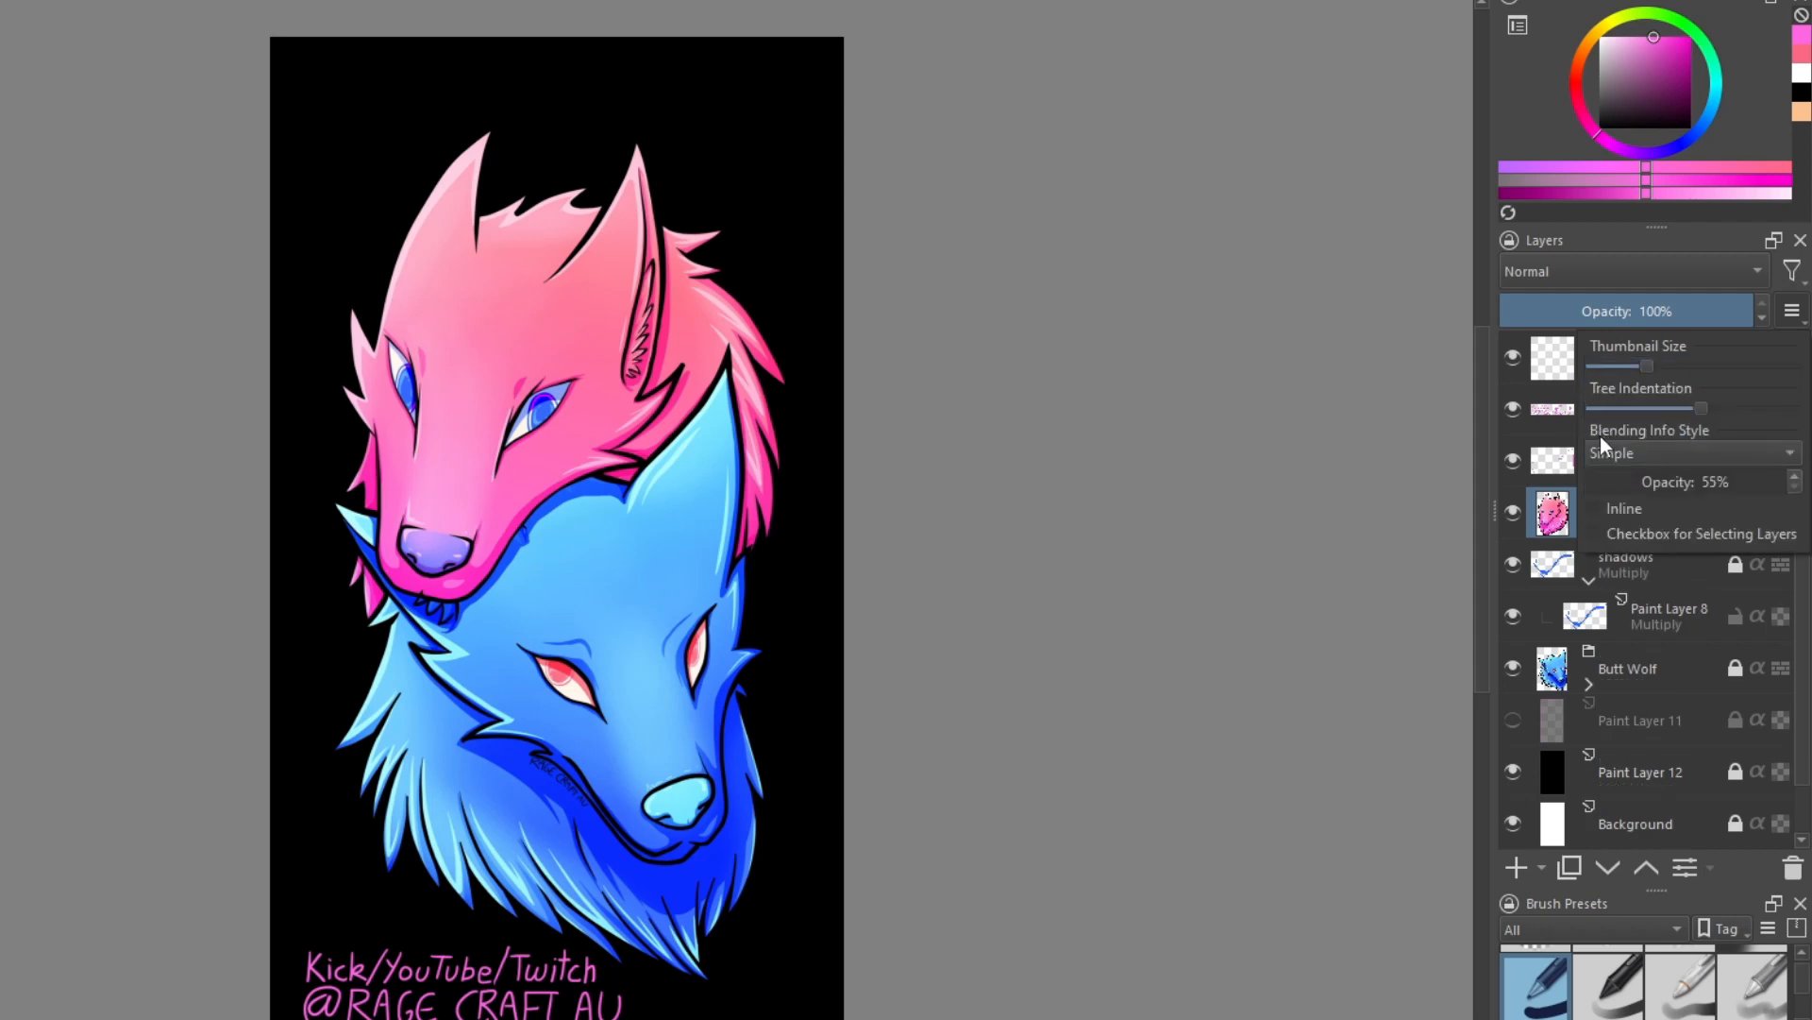
{"action": "left_click", "coordinate": [1613, 451]}
{"action": "left_click", "coordinate": [1618, 483]}
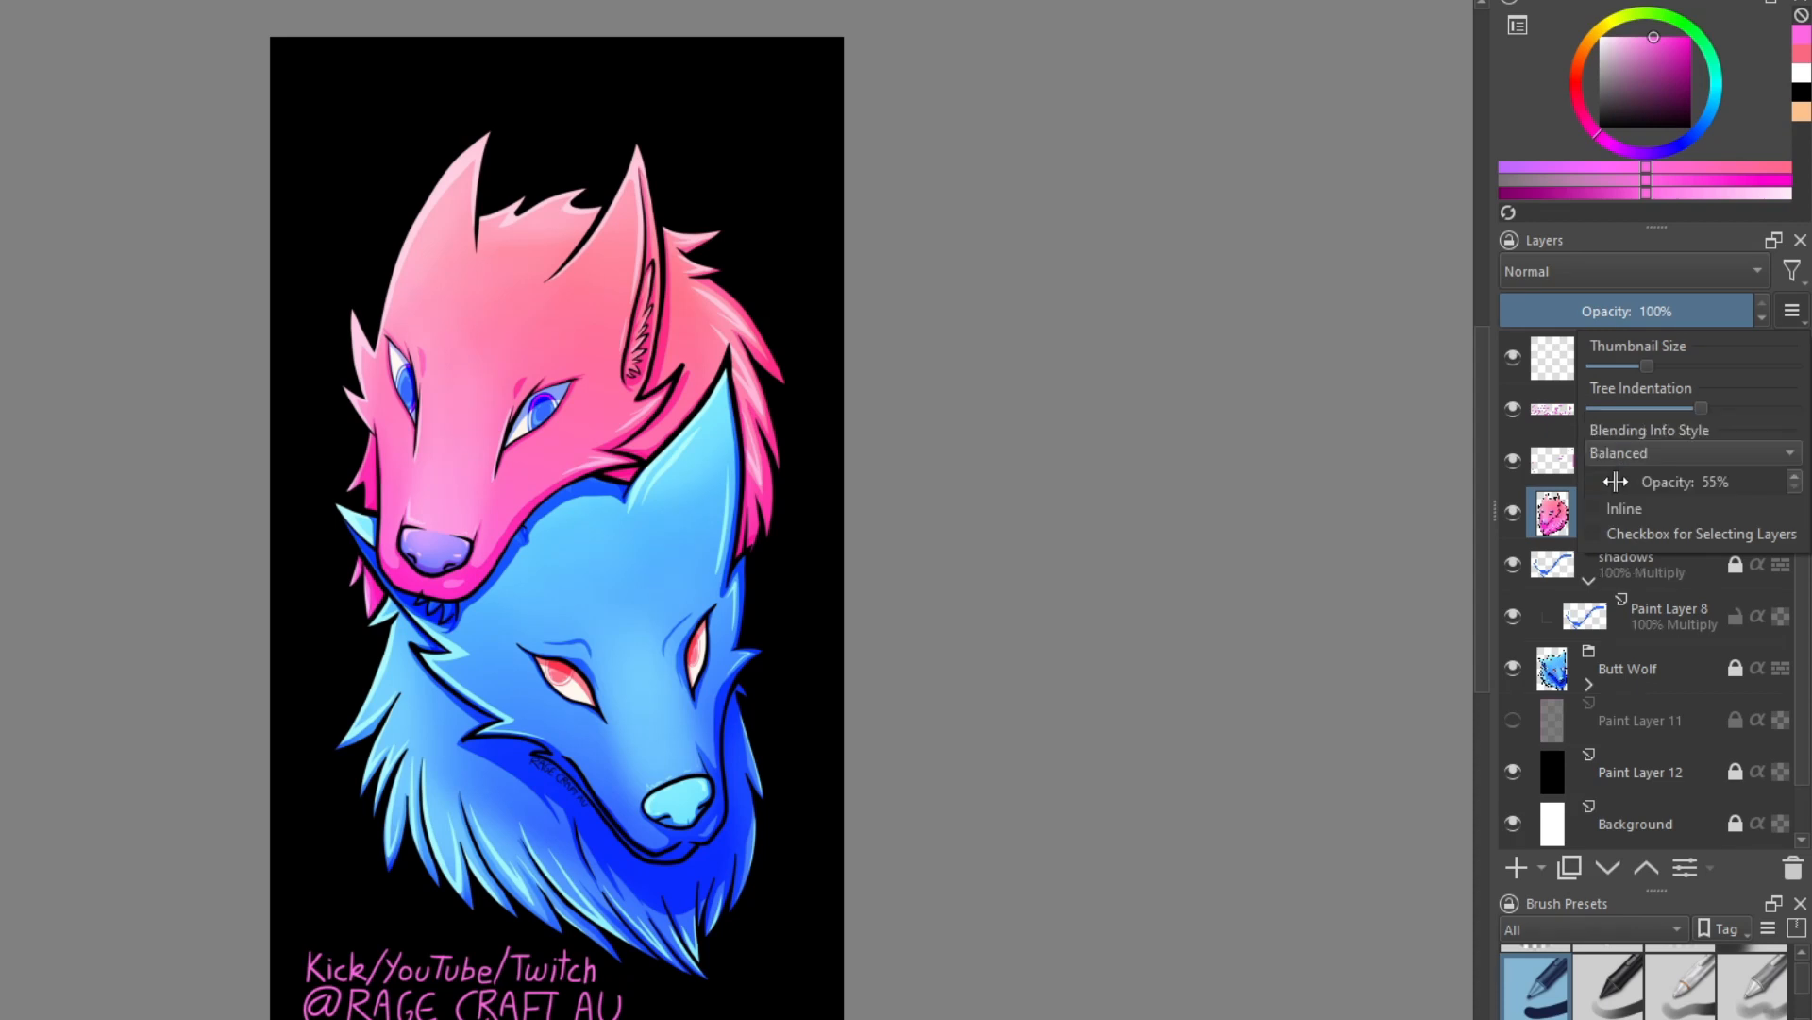
{"action": "left_click", "coordinate": [1624, 452]}
{"action": "left_click", "coordinate": [1609, 481]}
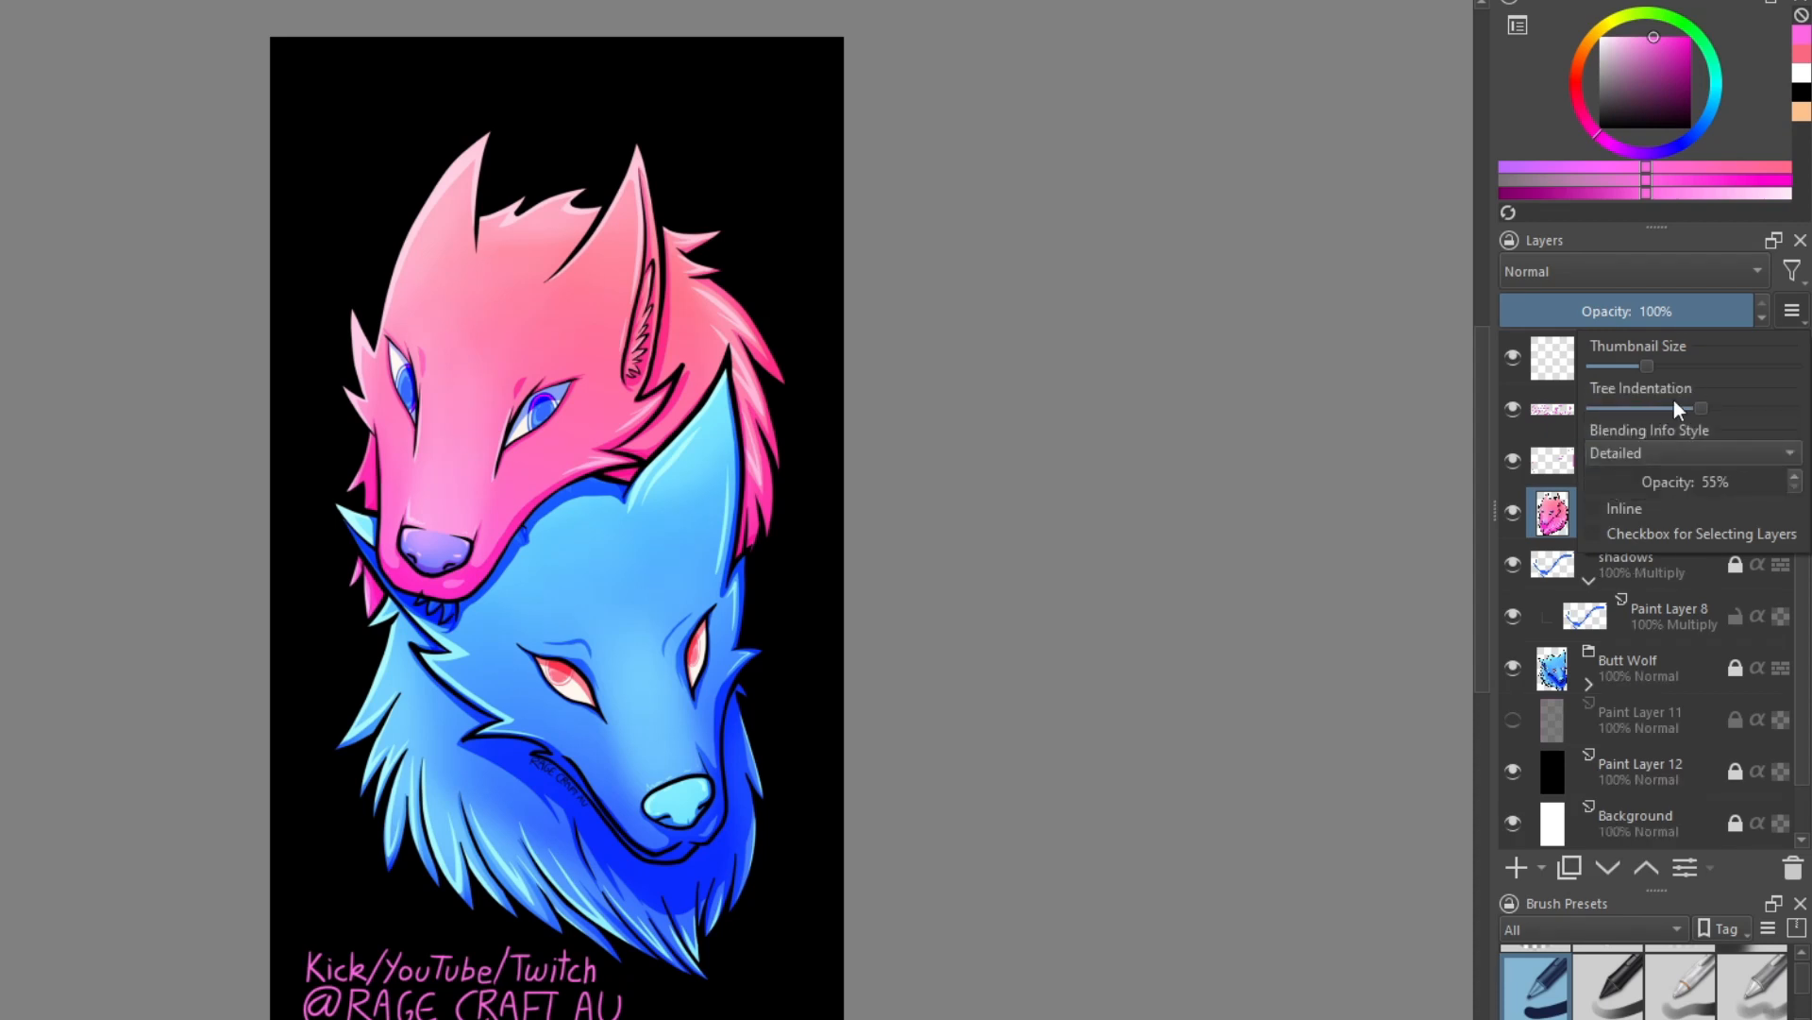
Slightly increase the tree indentation of nested layers and close the display options
{"action": "mouse_move", "coordinate": [1703, 412]}
{"action": "left_mouse_down"}
{"action": "mouse_move", "coordinate": [1640, 415]}
{"action": "mouse_move", "coordinate": [1780, 420]}
{"action": "mouse_move", "coordinate": [1692, 411]}
{"action": "mouse_move", "coordinate": [1712, 413]}
{"action": "left_mouse_up"}
{"action": "left_click", "coordinate": [1793, 317]}
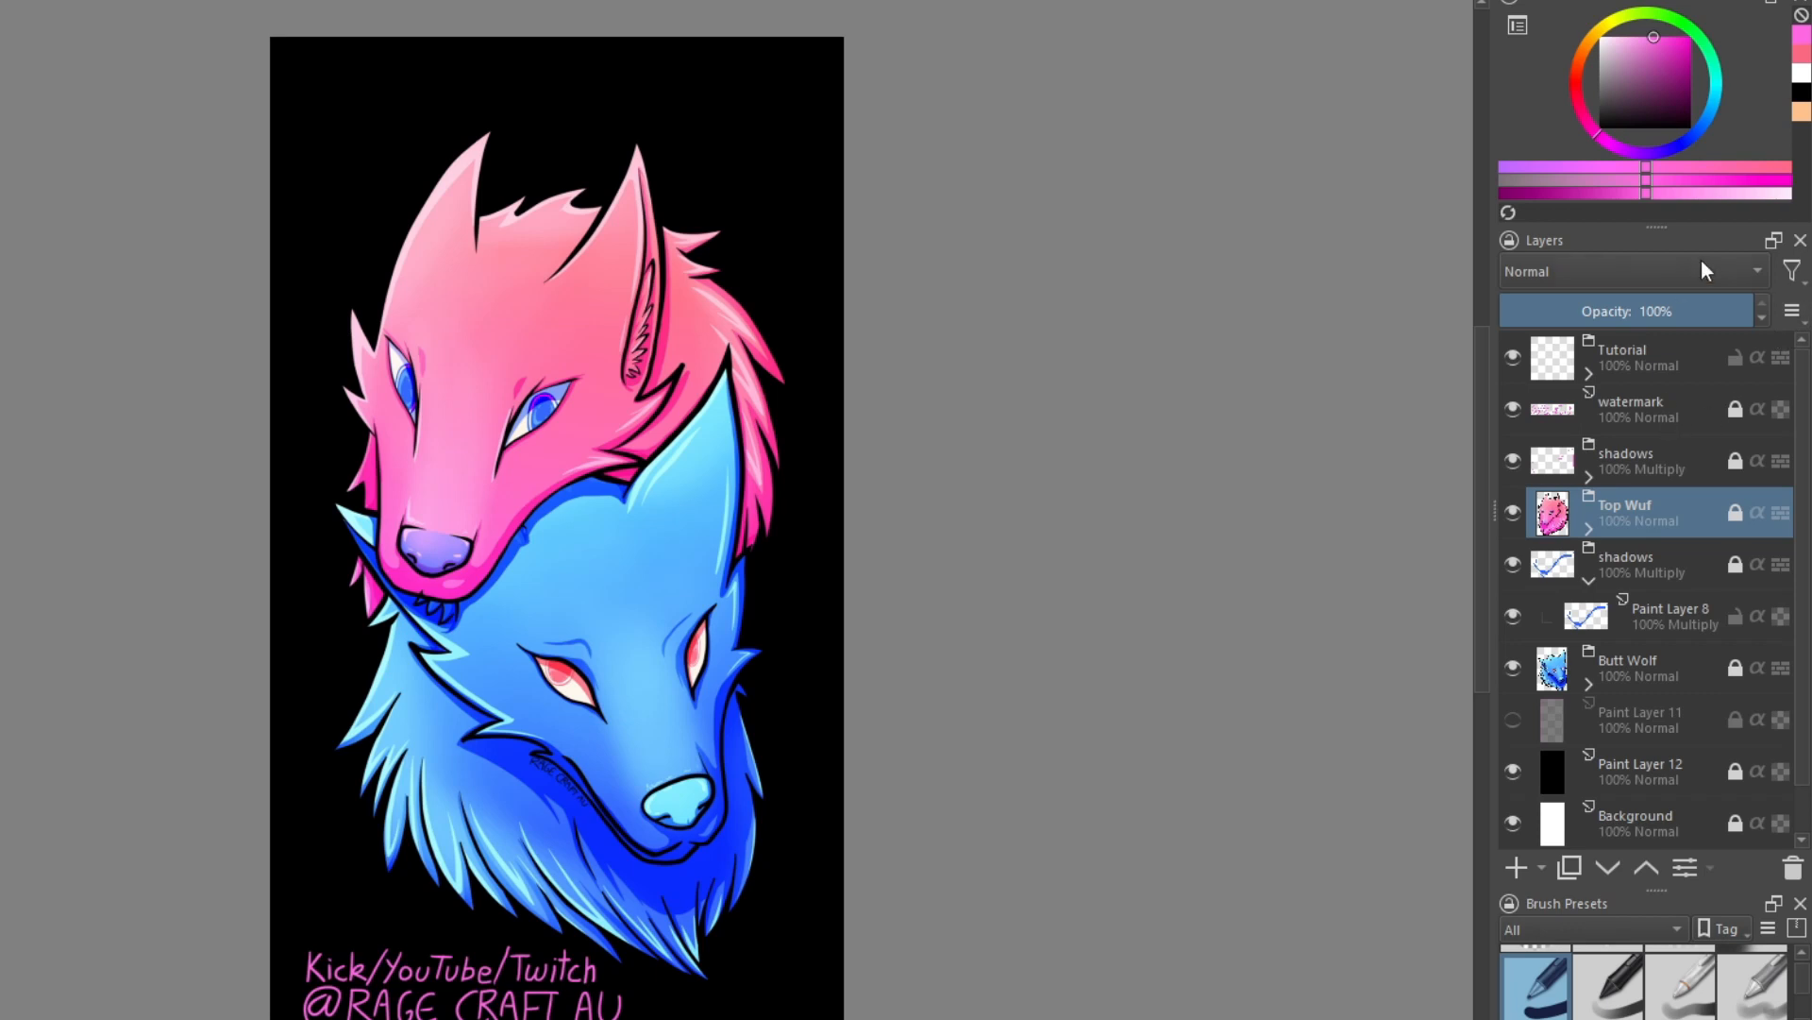
Select the Tutorial group and collapse the shadows group below Top Wuf
{"action": "left_click", "coordinate": [1656, 468]}
{"action": "left_click", "coordinate": [1625, 423]}
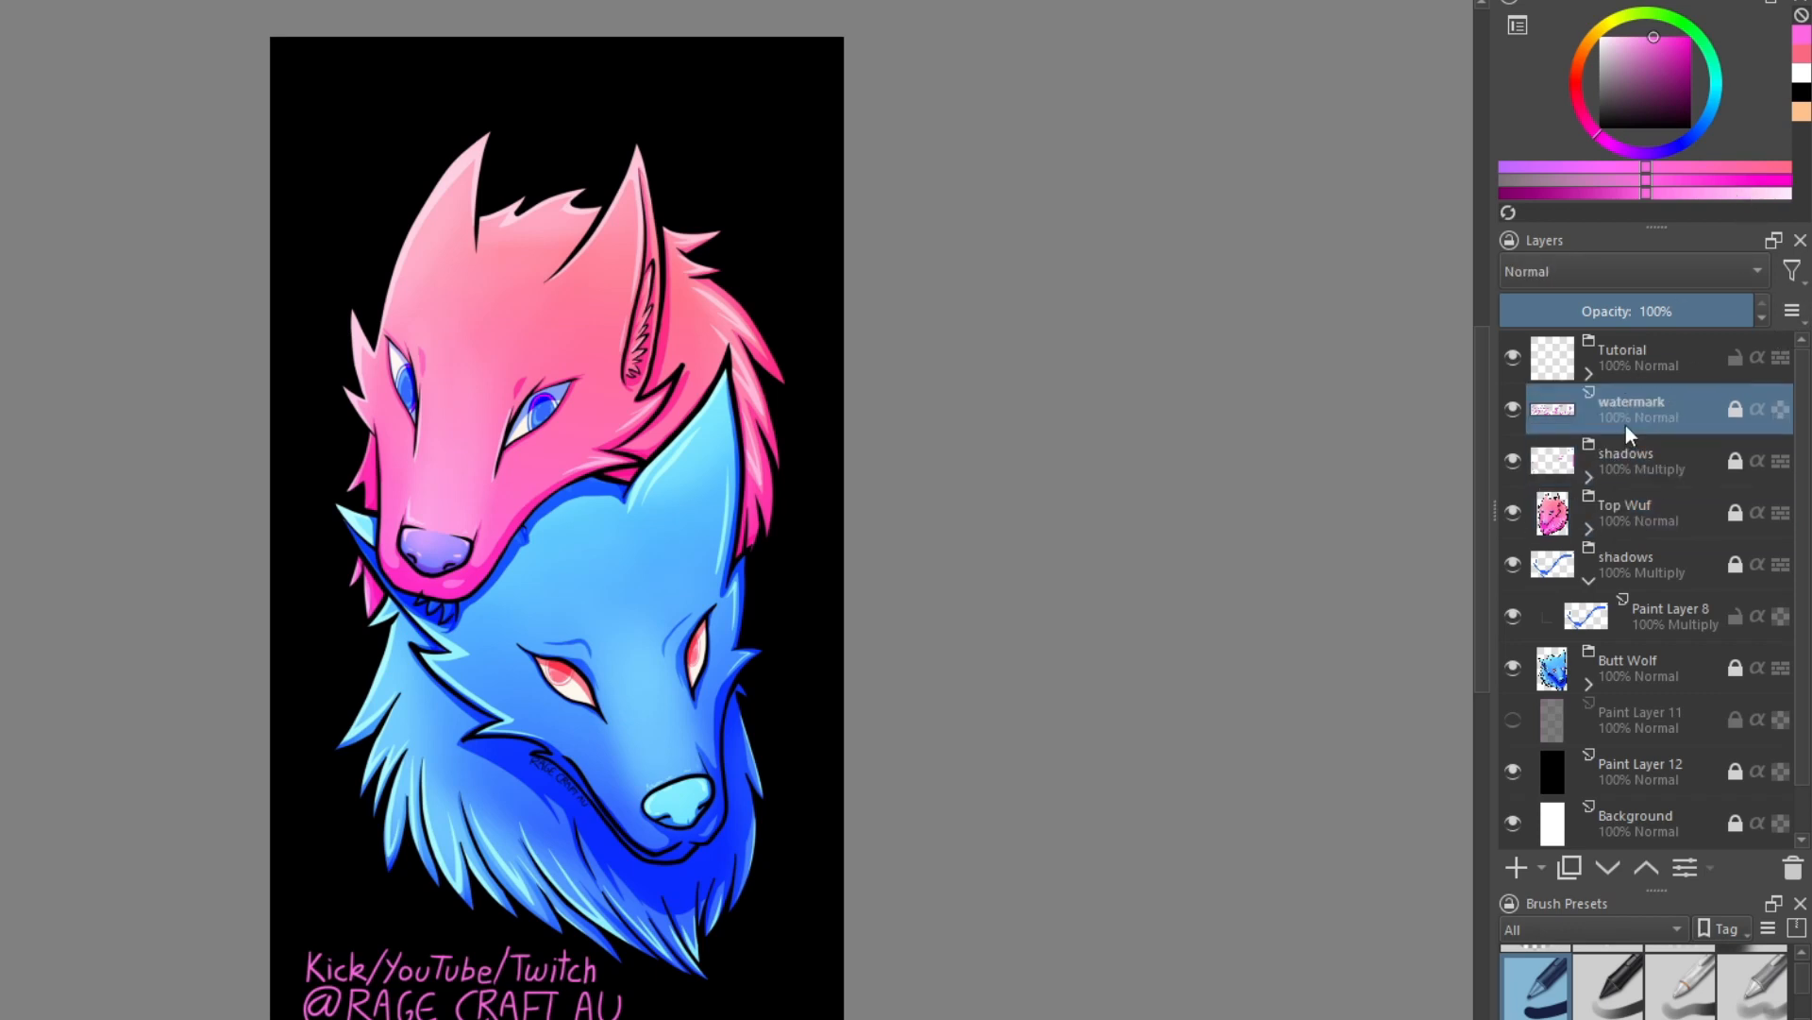
{"action": "left_click", "coordinate": [1628, 367]}
{"action": "left_click", "coordinate": [1588, 582]}
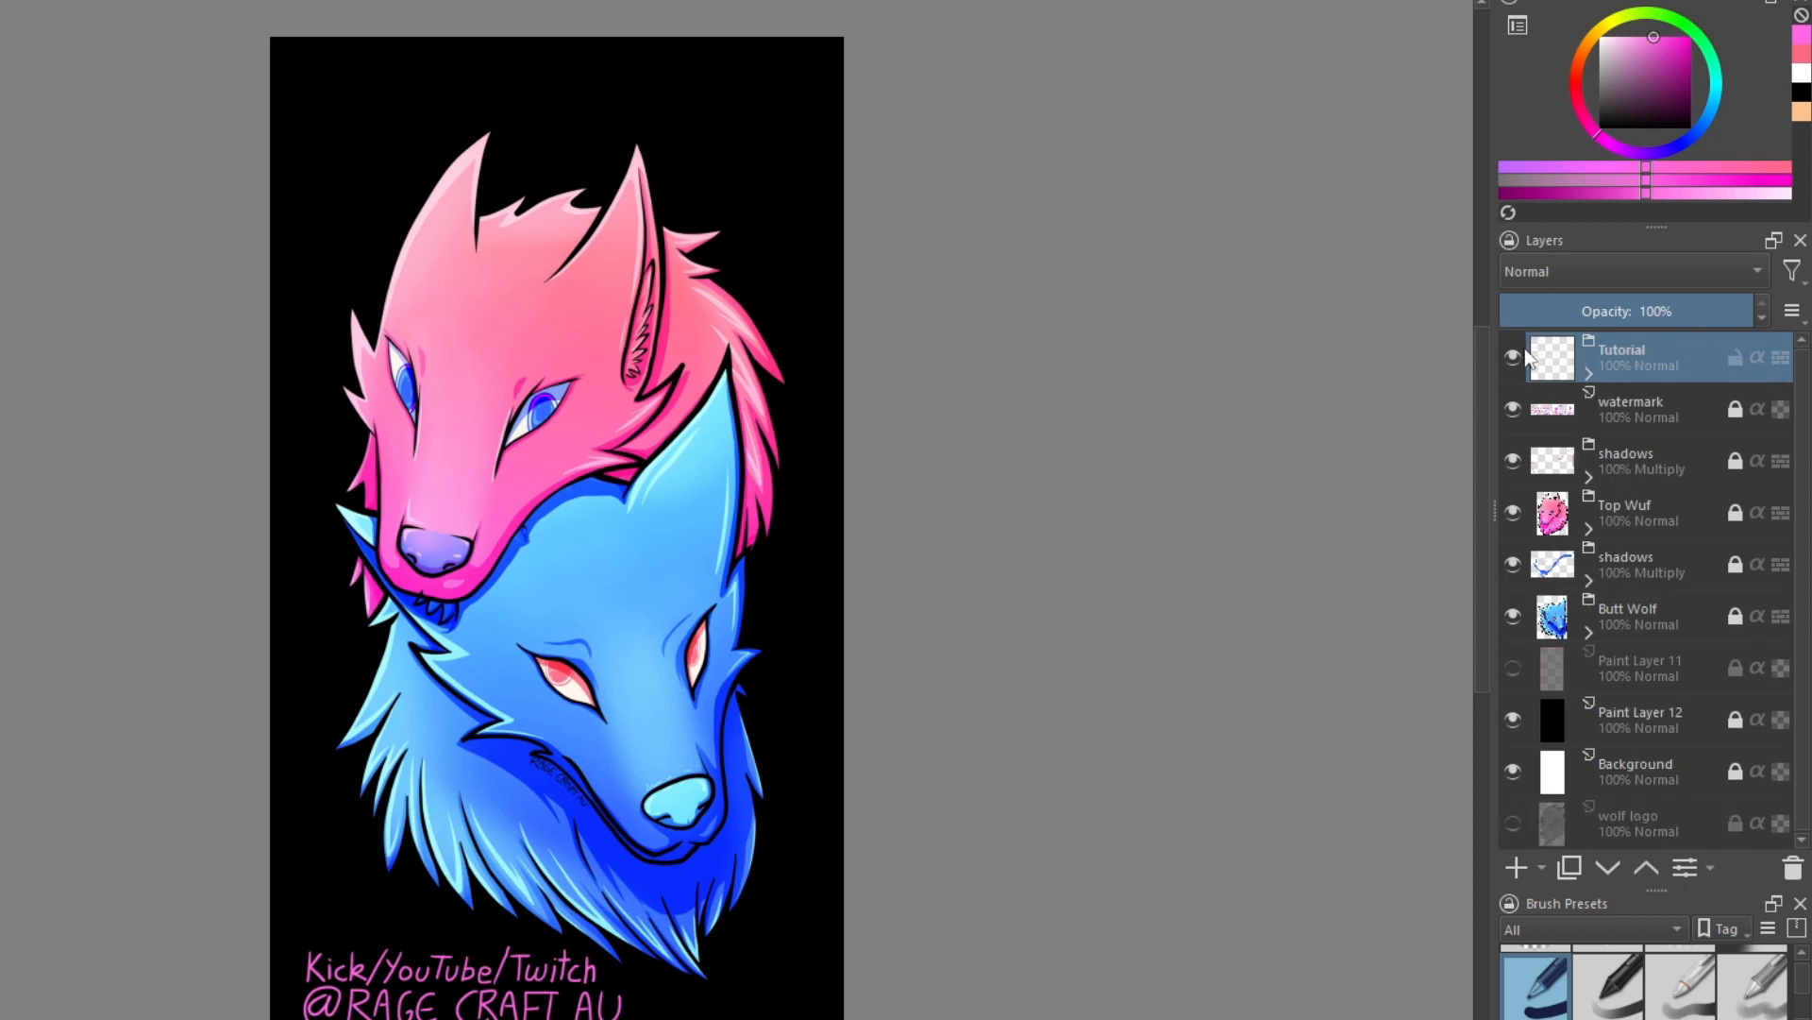
Hide the Top Wuf group and the shadows group below it, and show both again
{"action": "left_click", "coordinate": [1511, 514]}
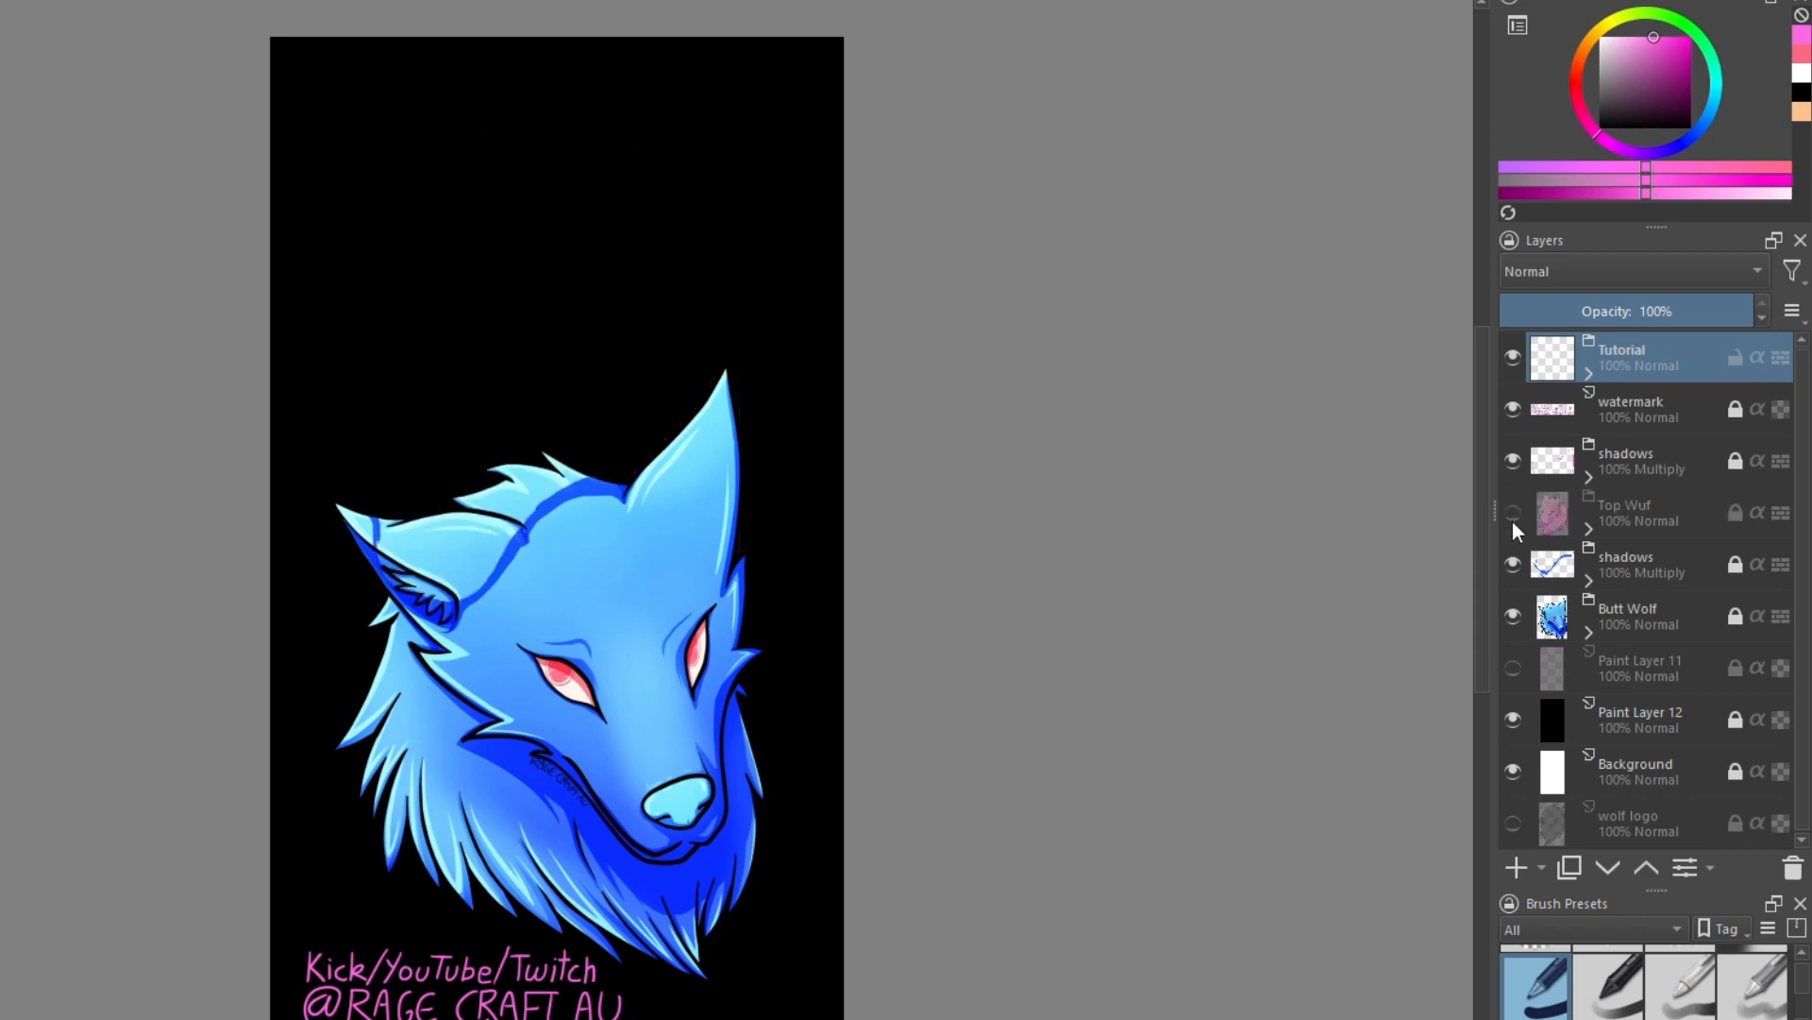
{"action": "left_click", "coordinate": [1512, 564]}
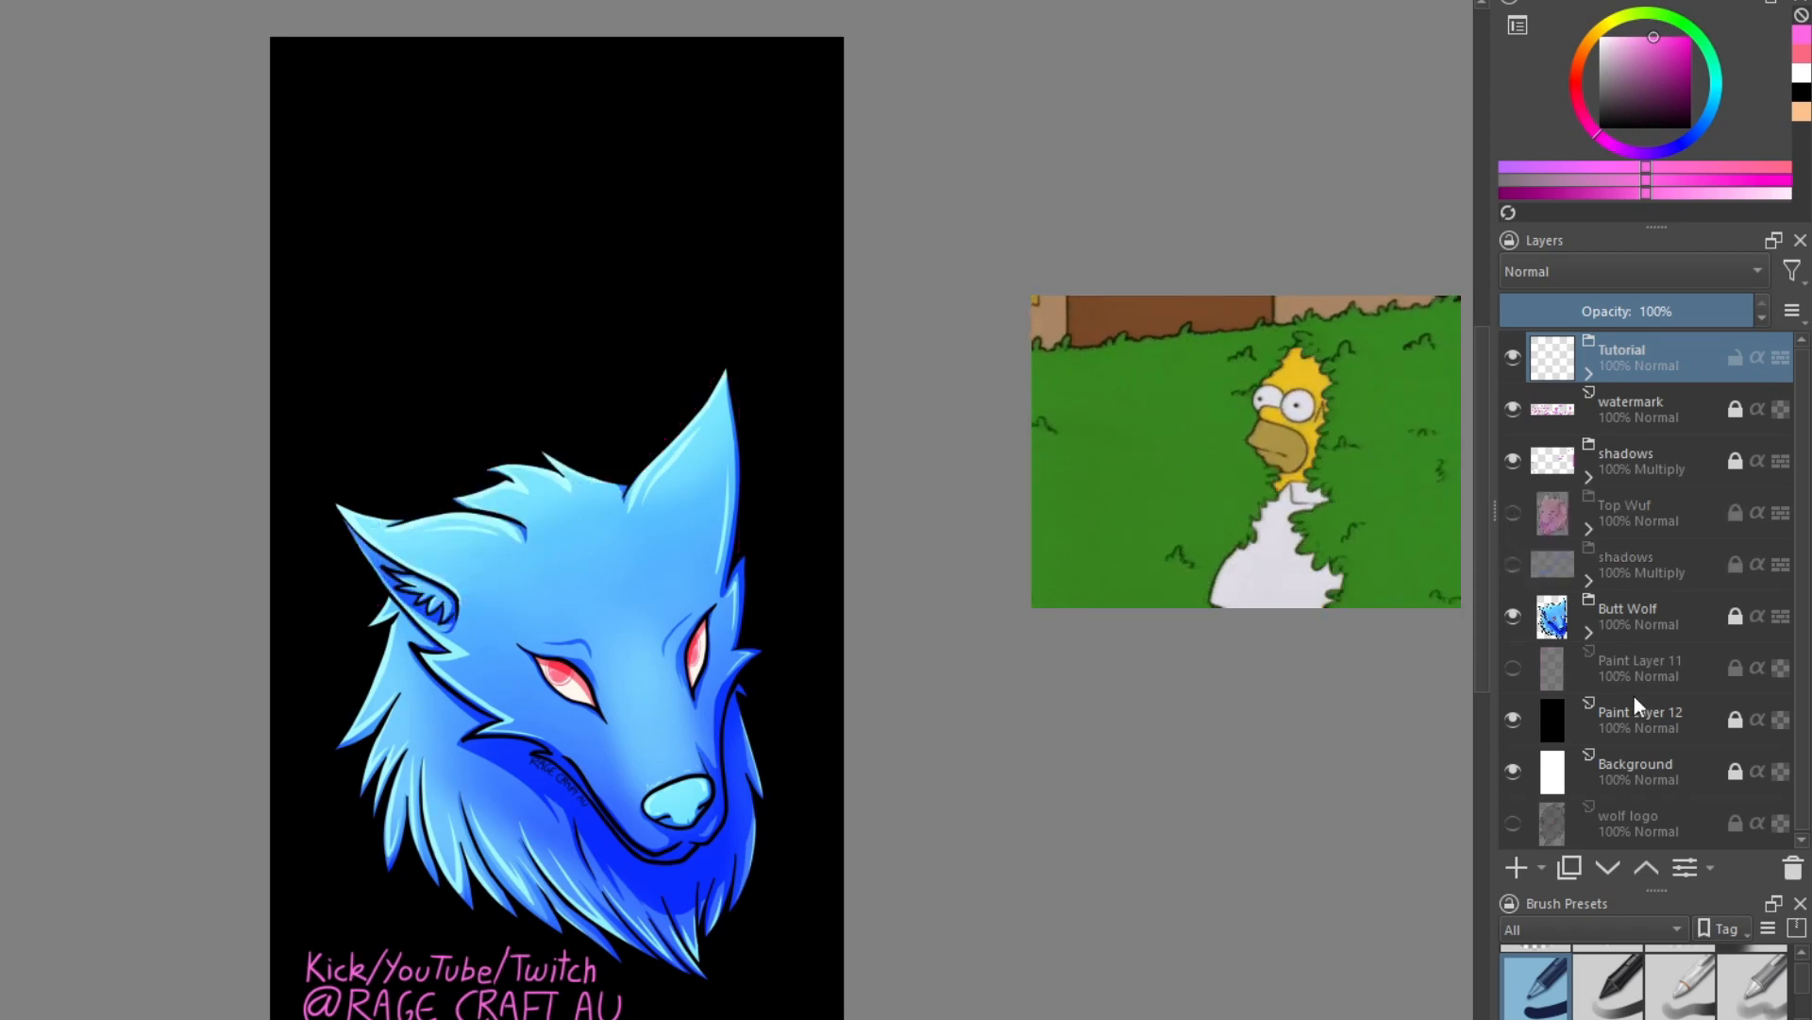
{"action": "left_click", "coordinate": [1513, 564]}
{"action": "left_click", "coordinate": [1513, 515]}
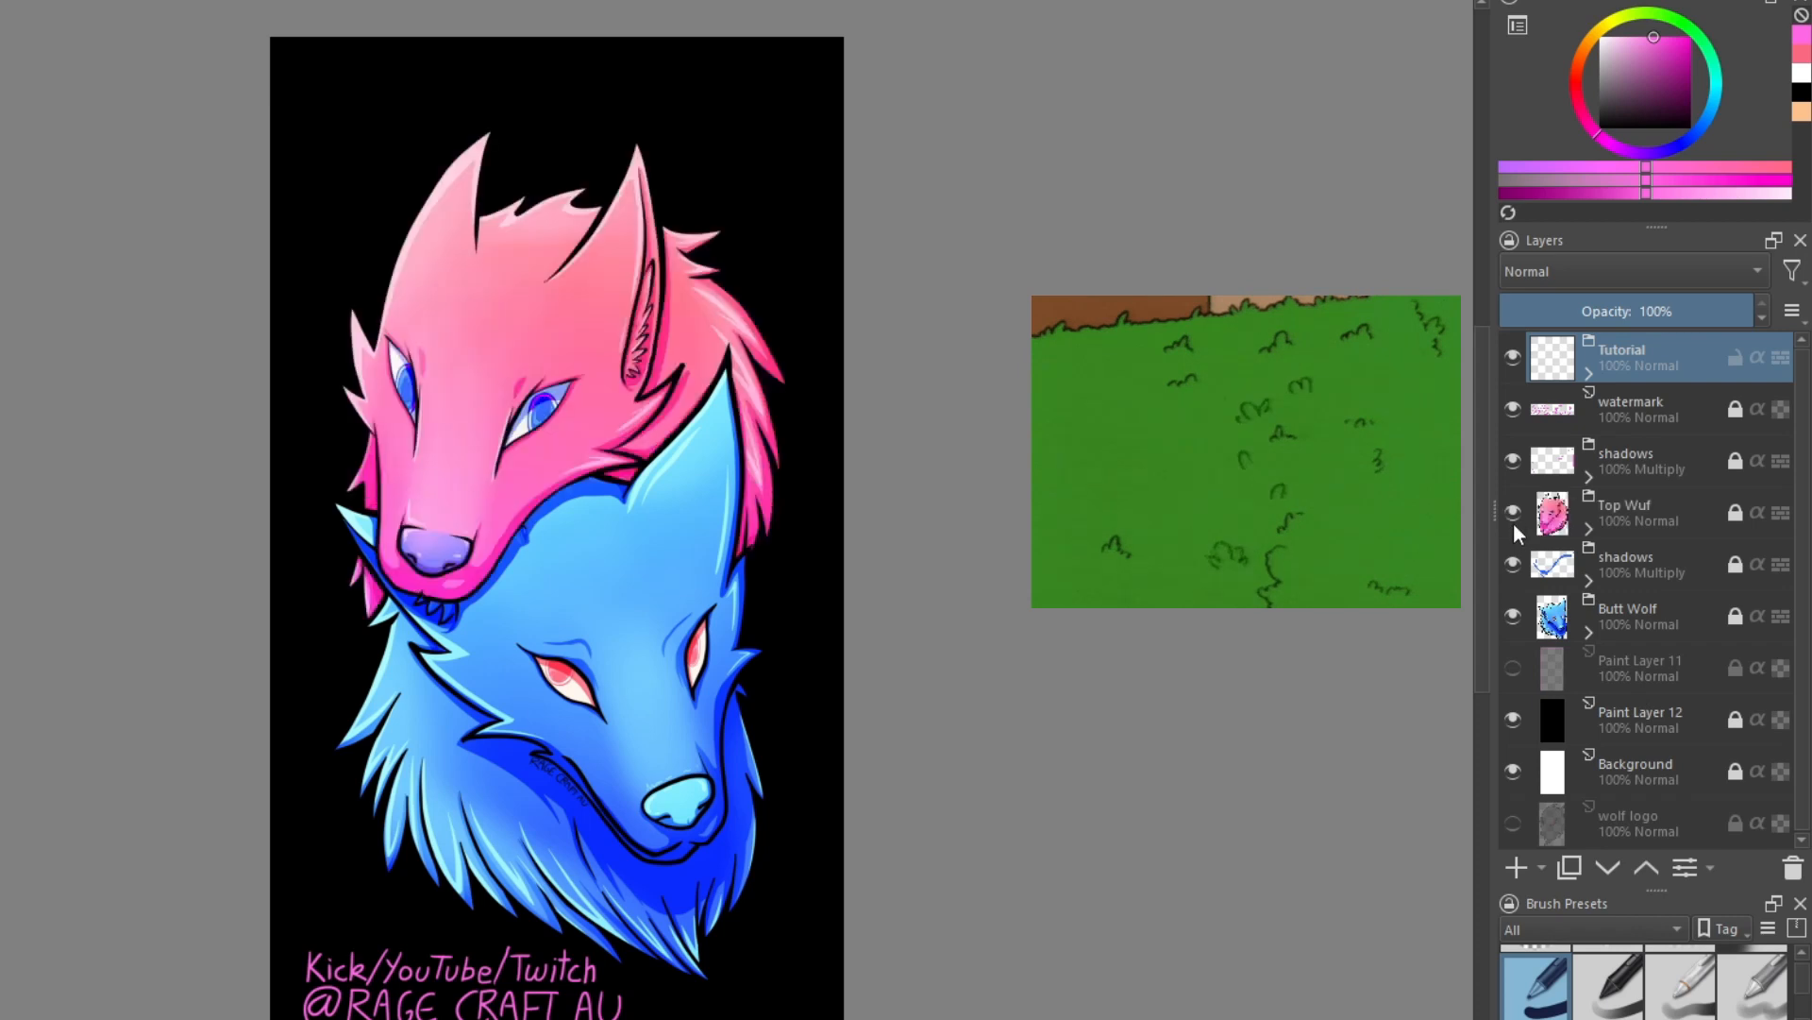
Select the Top Wuf group and enable checkboxes for selecting layers
{"action": "left_click", "coordinate": [1620, 508]}
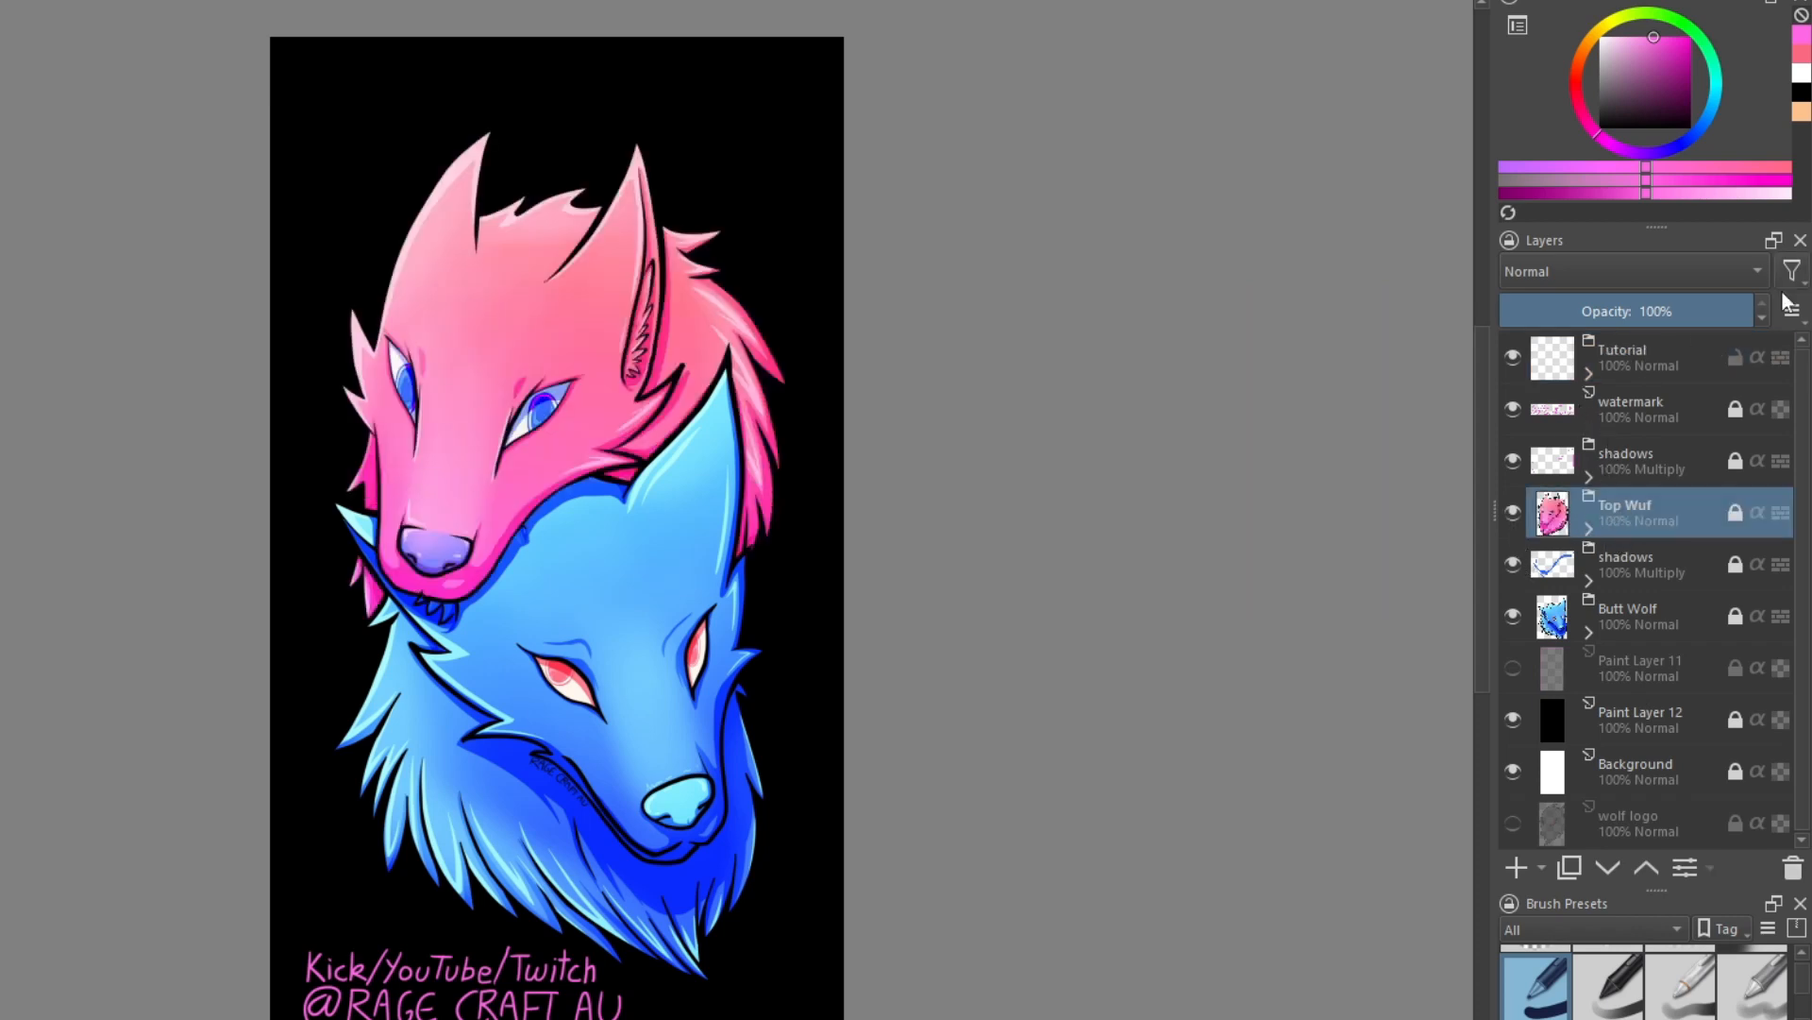
{"action": "left_click", "coordinate": [1790, 312]}
{"action": "left_click", "coordinate": [1595, 533]}
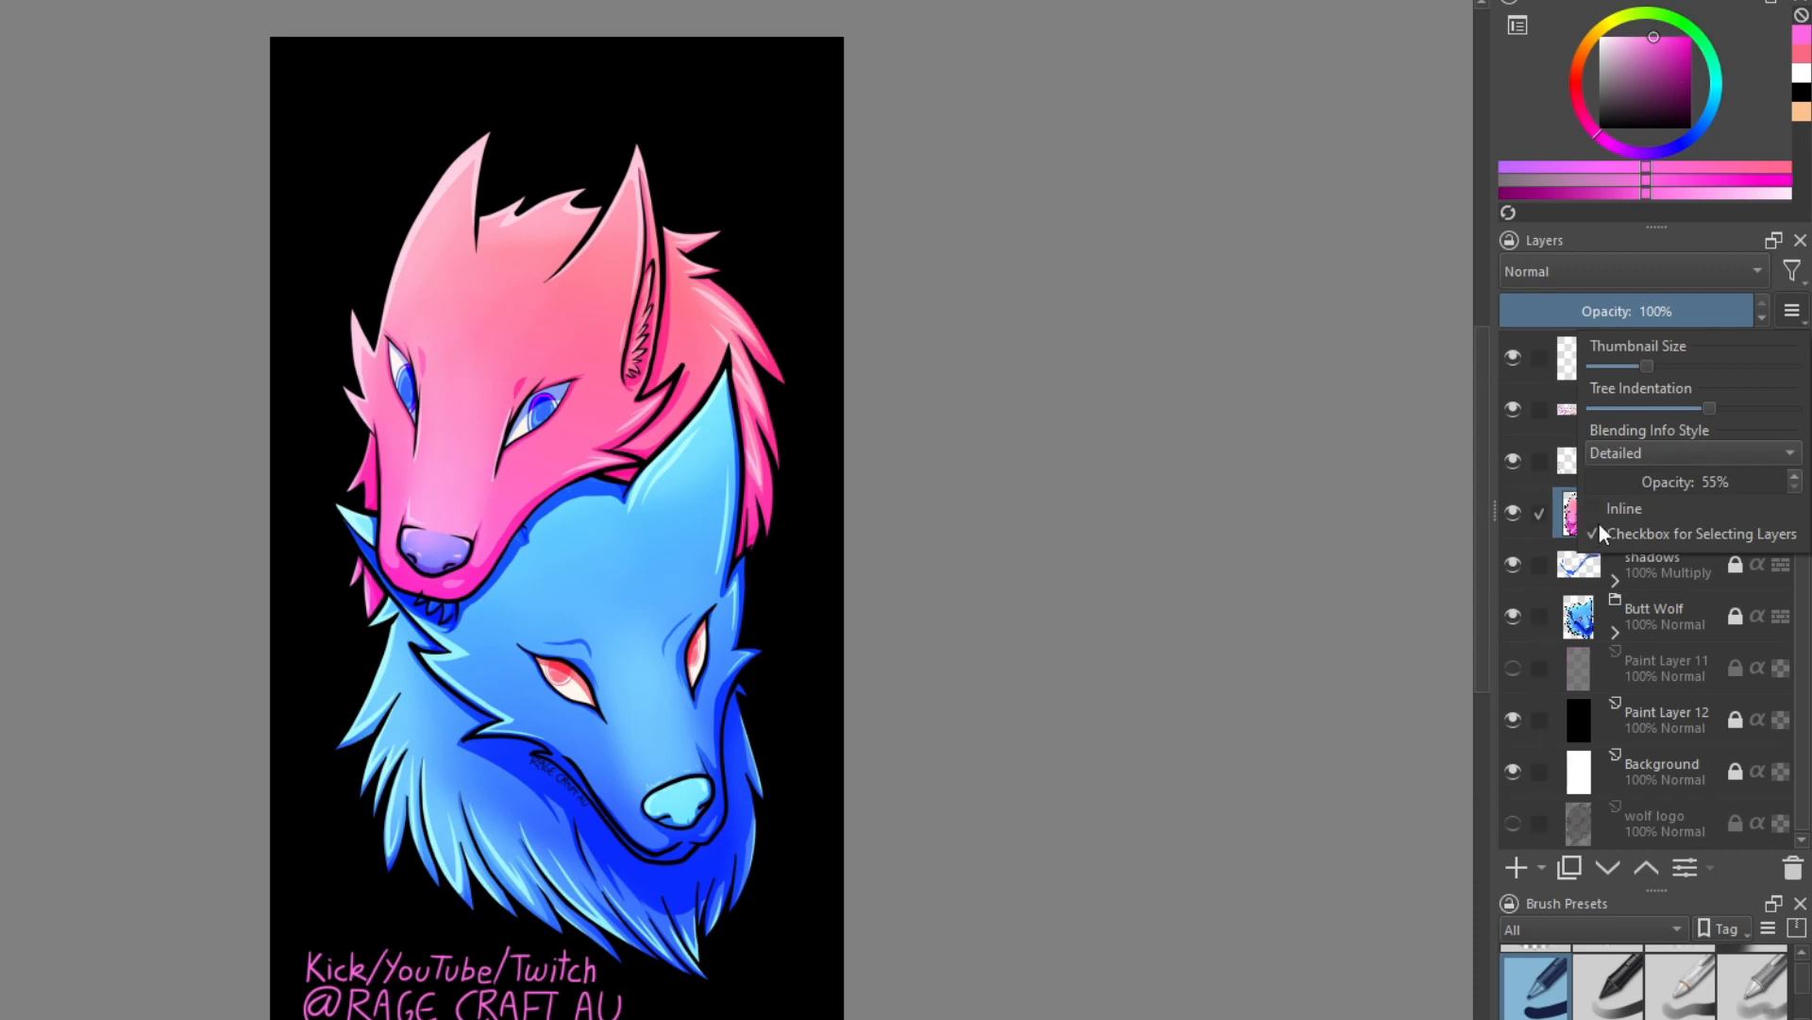
Select both shadows groups and Top Wuf together with their checkboxes, clear them, and reselect only Top Wuf
{"action": "left_click", "coordinate": [1696, 570]}
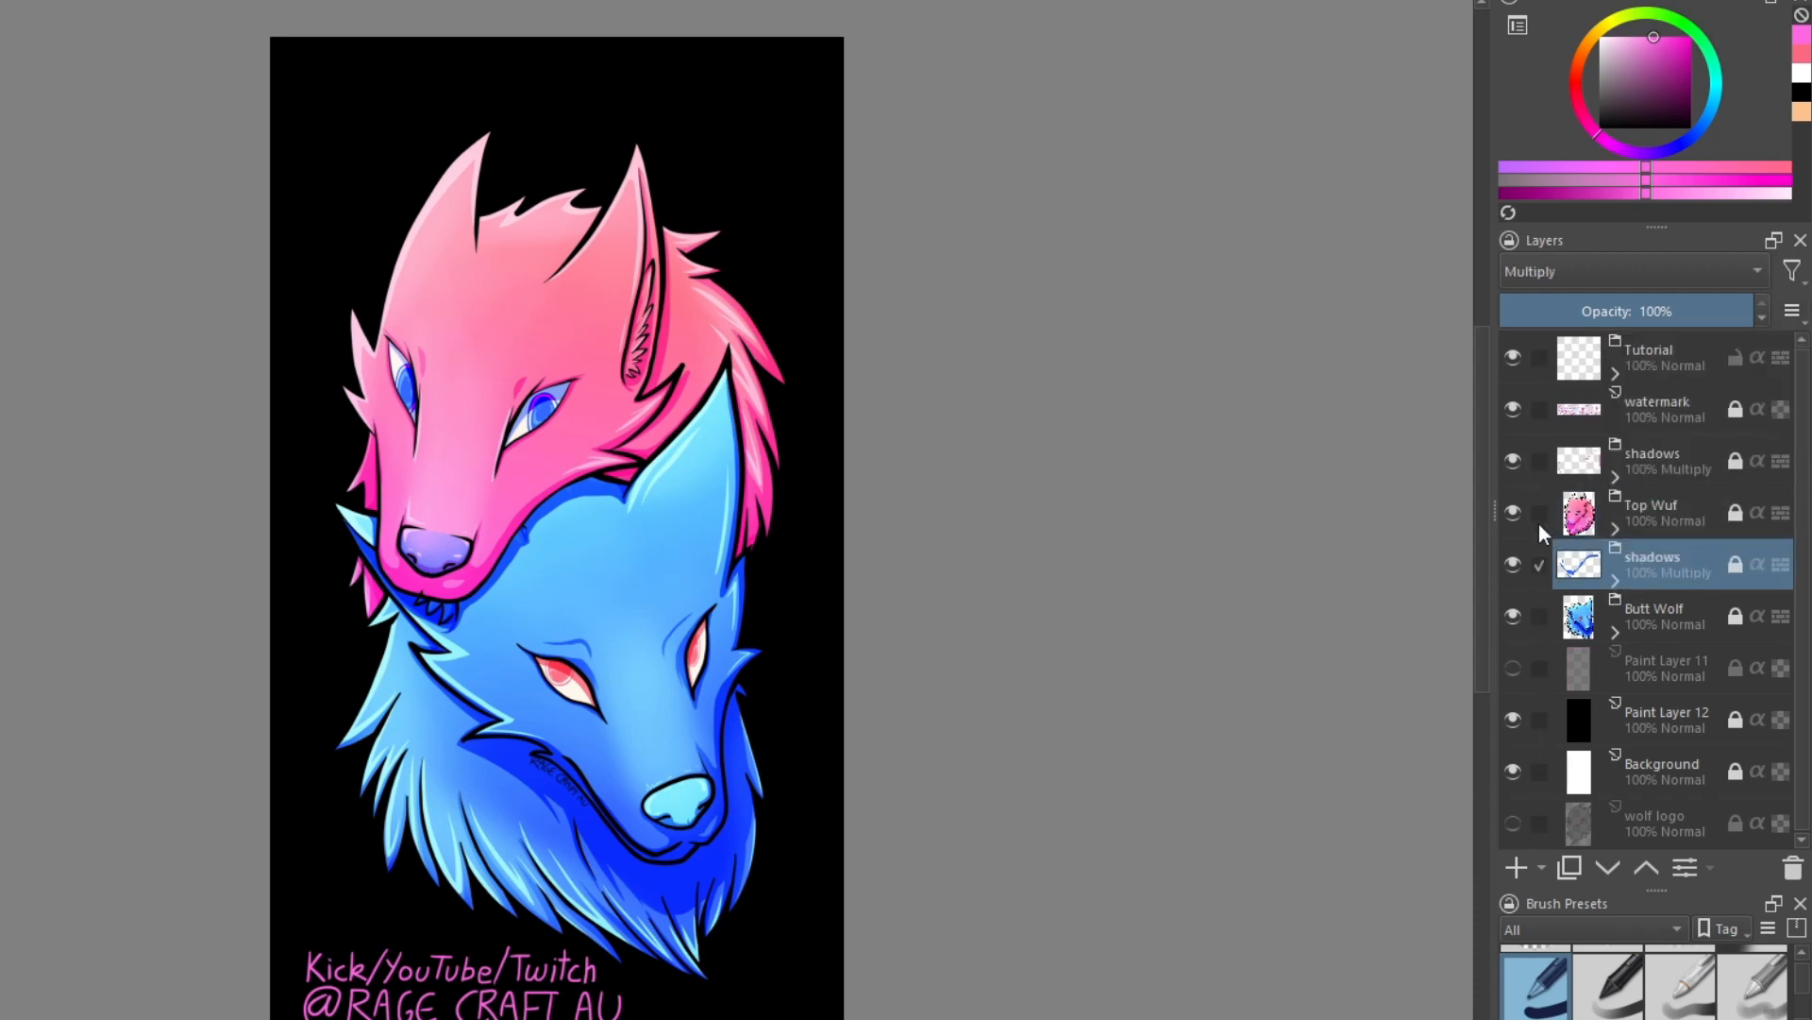
{"action": "left_click", "coordinate": [1539, 462]}
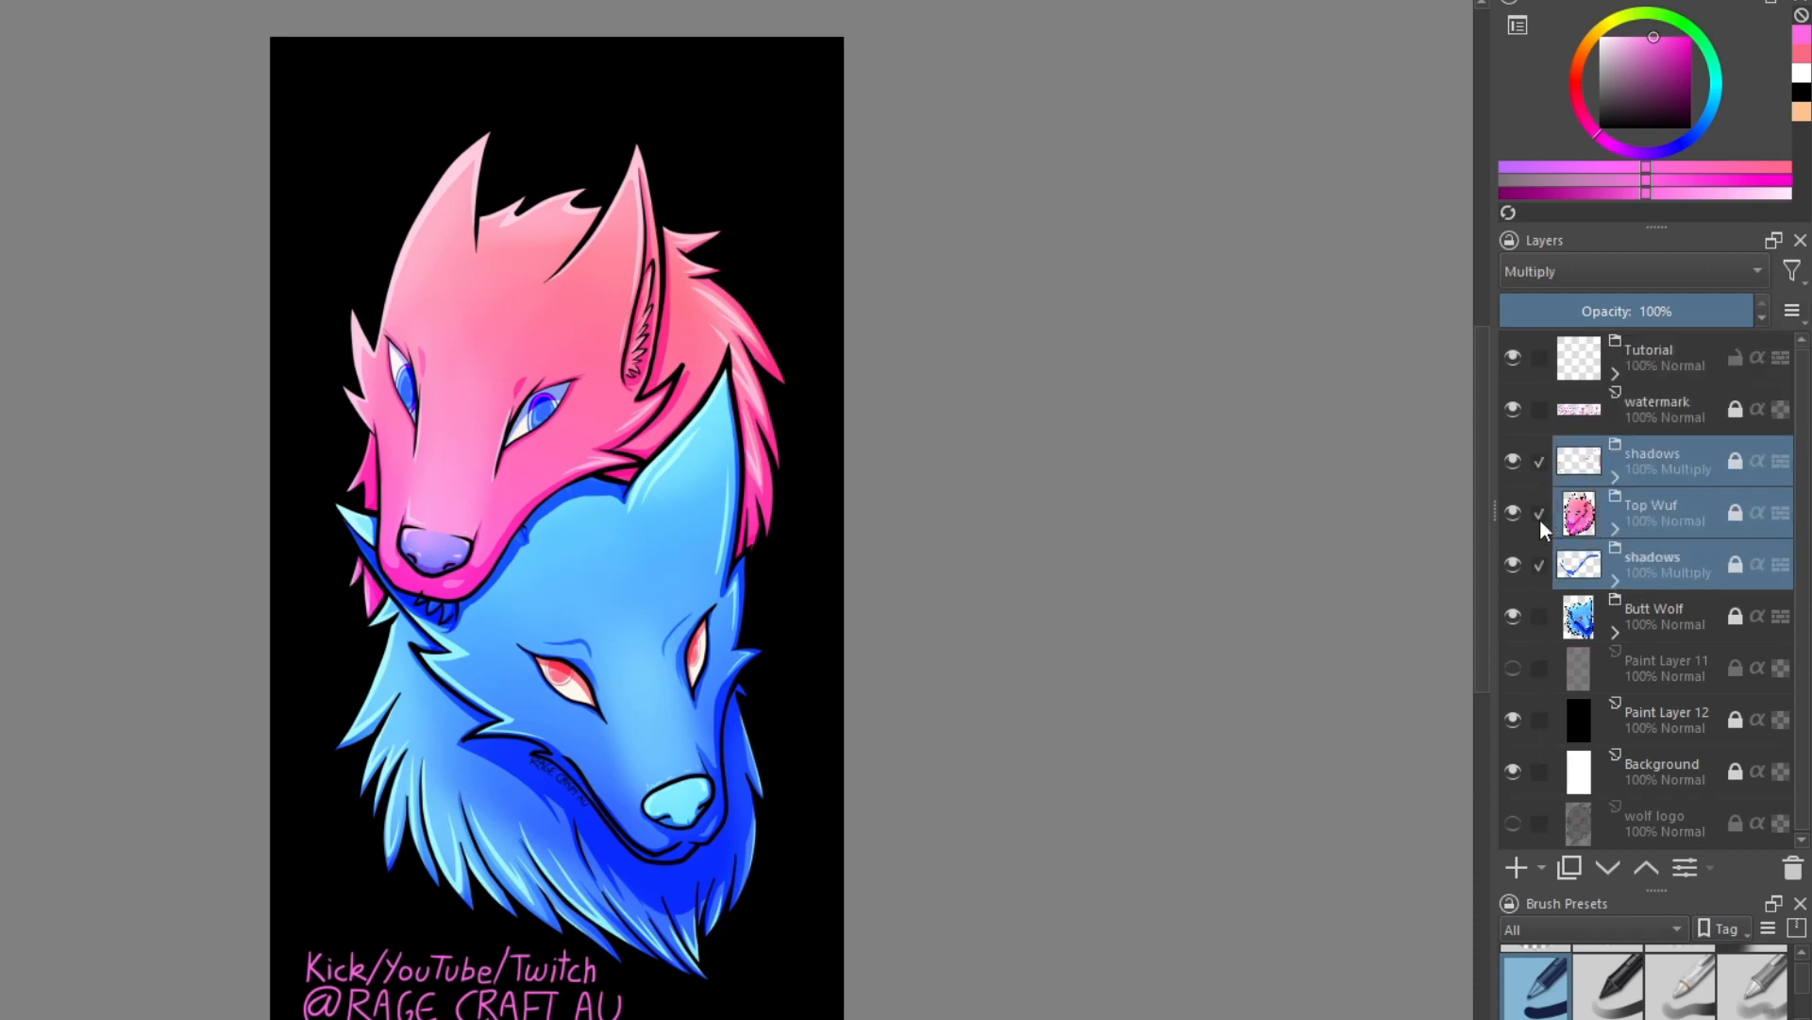
{"action": "left_click", "coordinate": [1539, 567]}
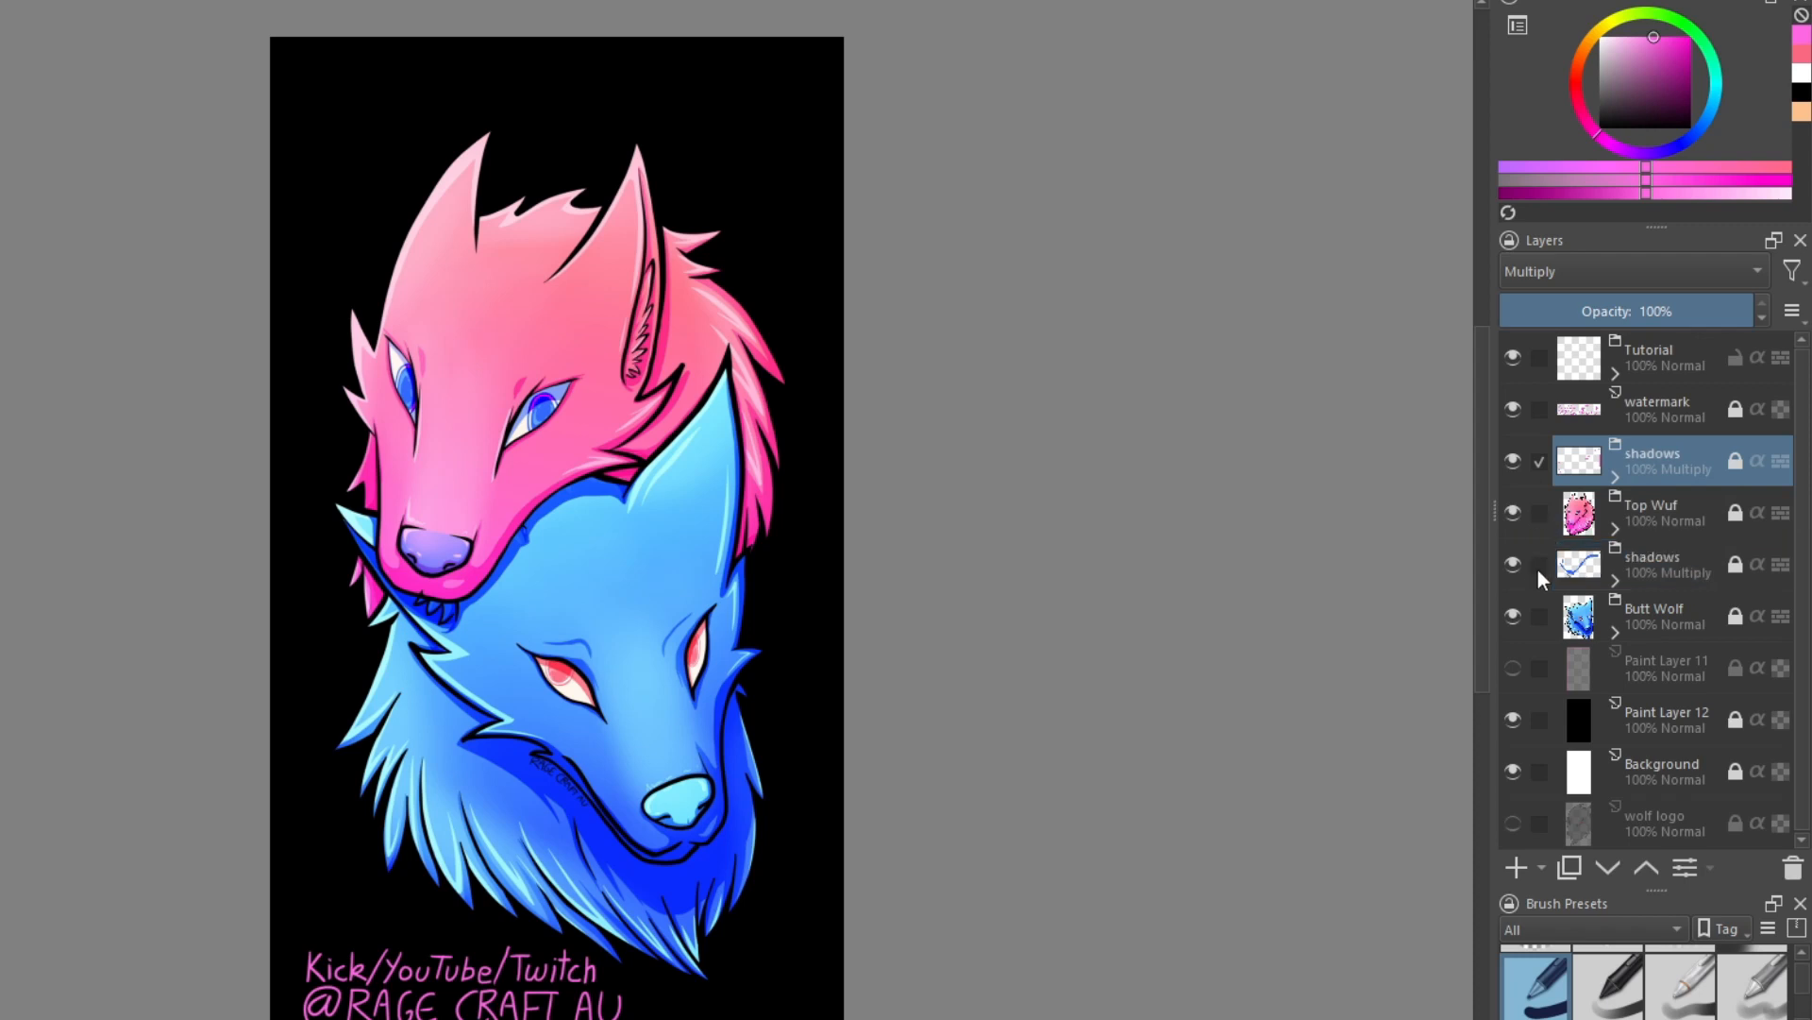
{"action": "left_click", "coordinate": [1540, 512]}
{"action": "left_click", "coordinate": [1540, 461]}
{"action": "left_click", "coordinate": [1656, 552]}
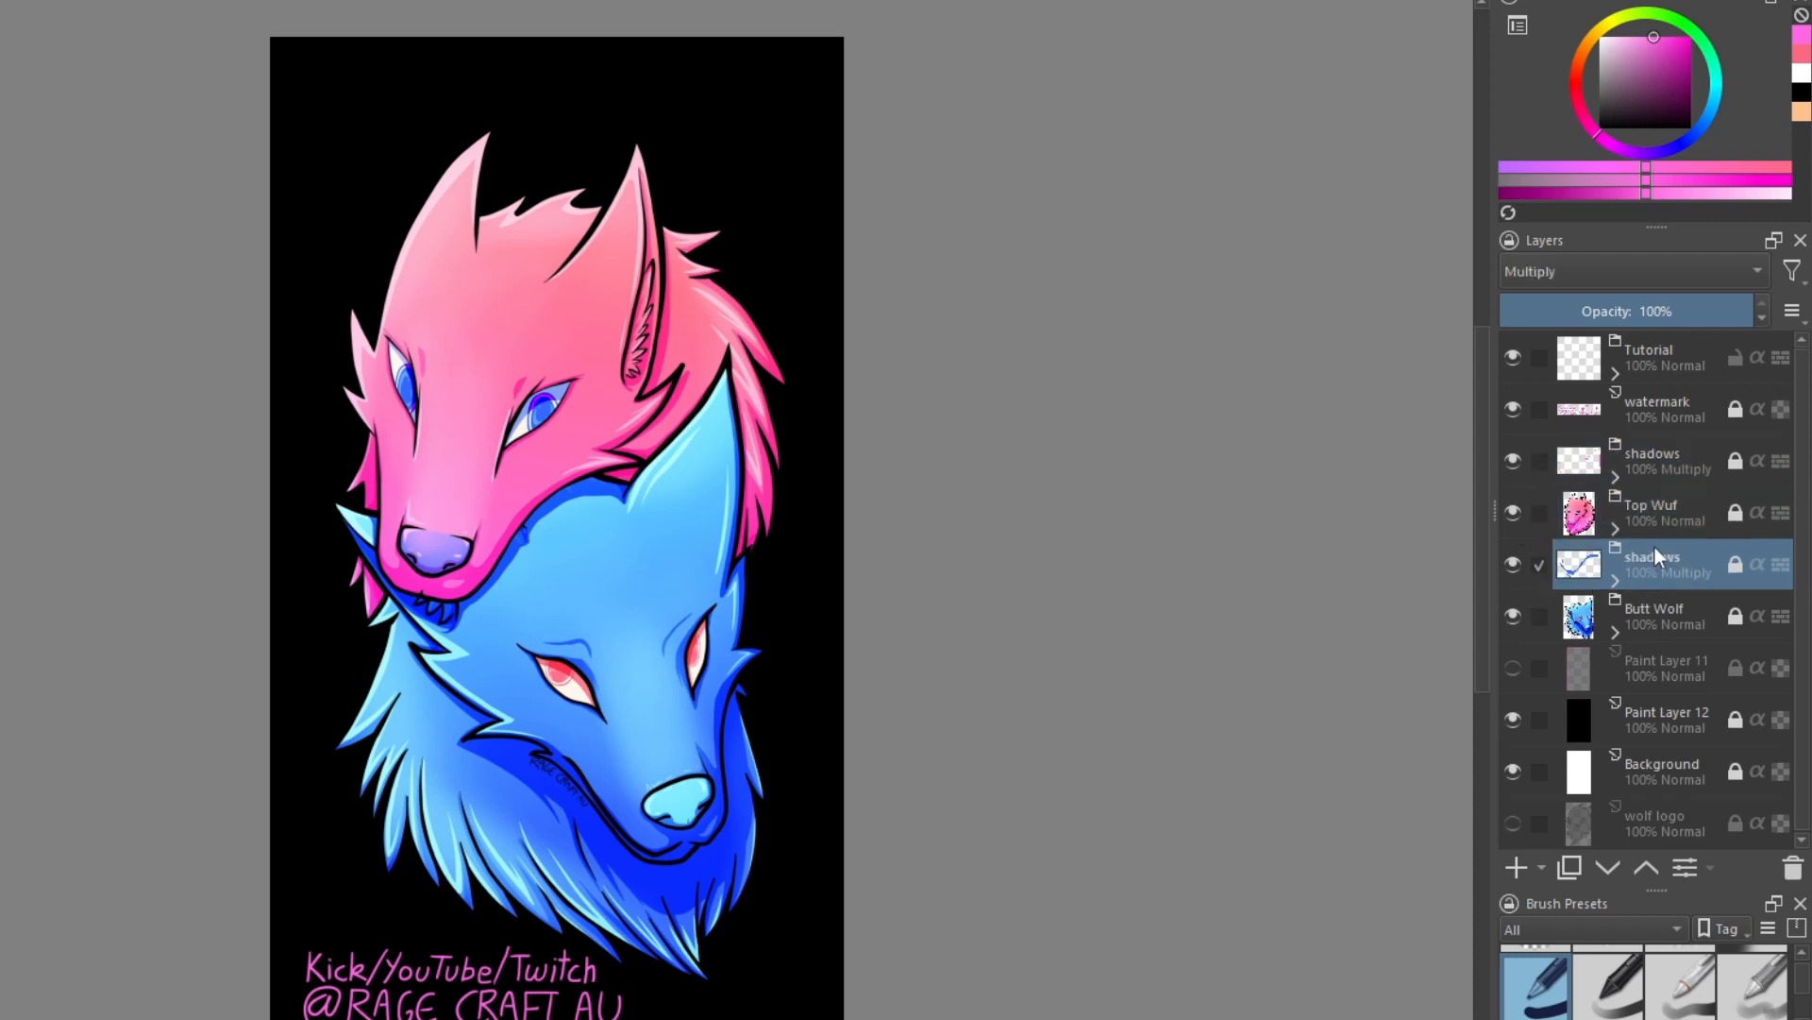
{"action": "left_click", "coordinate": [1642, 513]}
Disable the checkboxes for selecting layers and leave the Top Wuf group selected
{"action": "left_click", "coordinate": [1787, 325]}
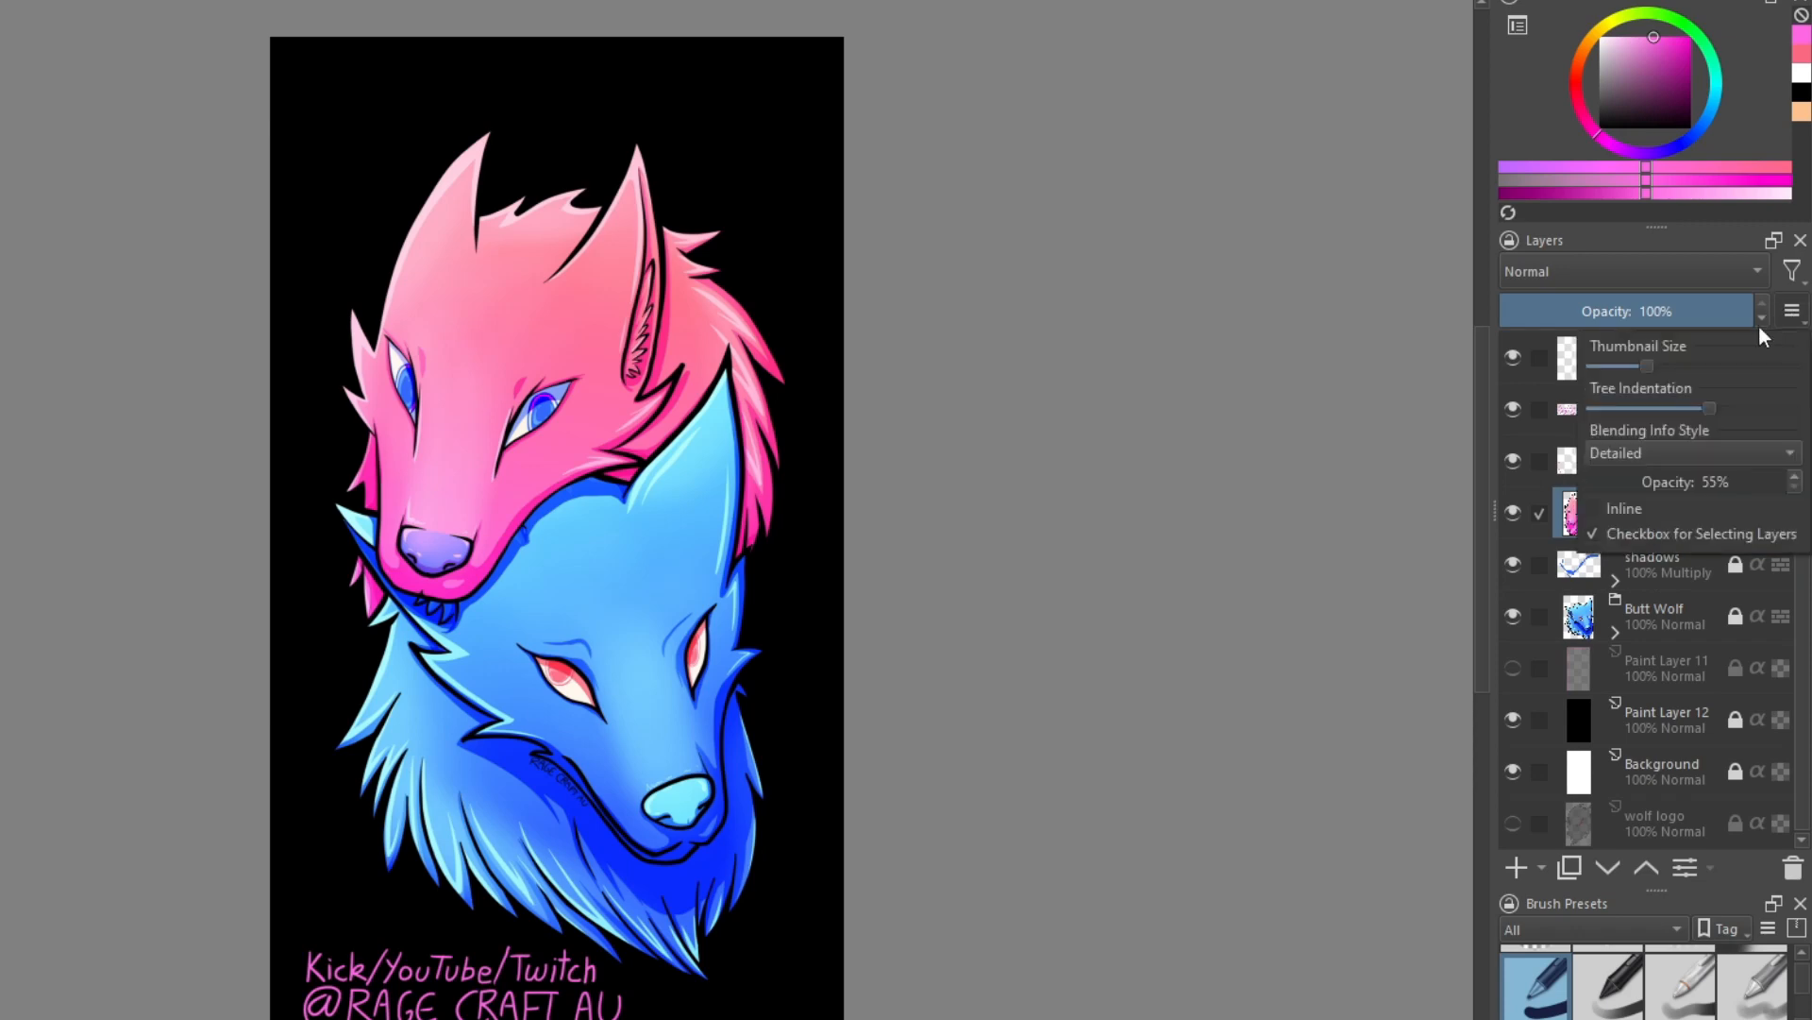
{"action": "left_click", "coordinate": [1575, 525]}
{"action": "left_click", "coordinate": [1654, 575]}
{"action": "left_click", "coordinate": [1680, 513]}
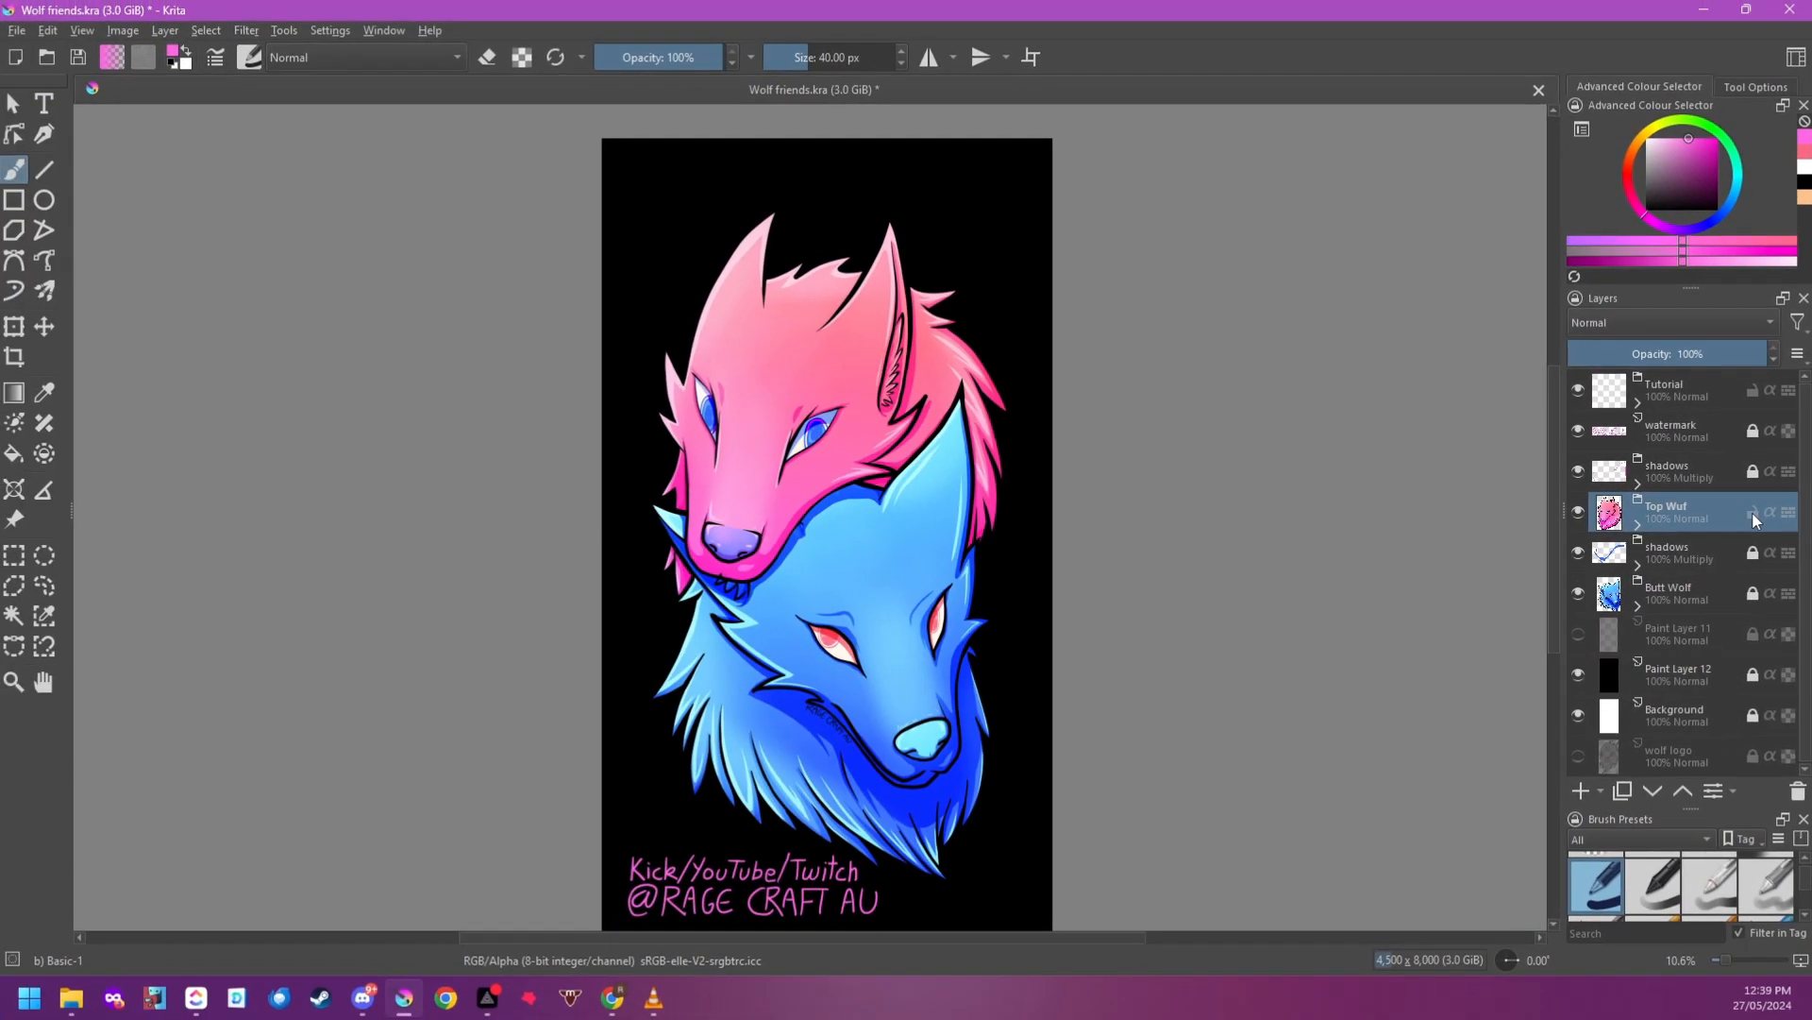
Lock the Top Wuf group against painting and select the Tutorial group
{"action": "left_click", "coordinate": [1753, 514]}
{"action": "left_click", "coordinate": [830, 430]}
{"action": "left_click", "coordinate": [1676, 392]}
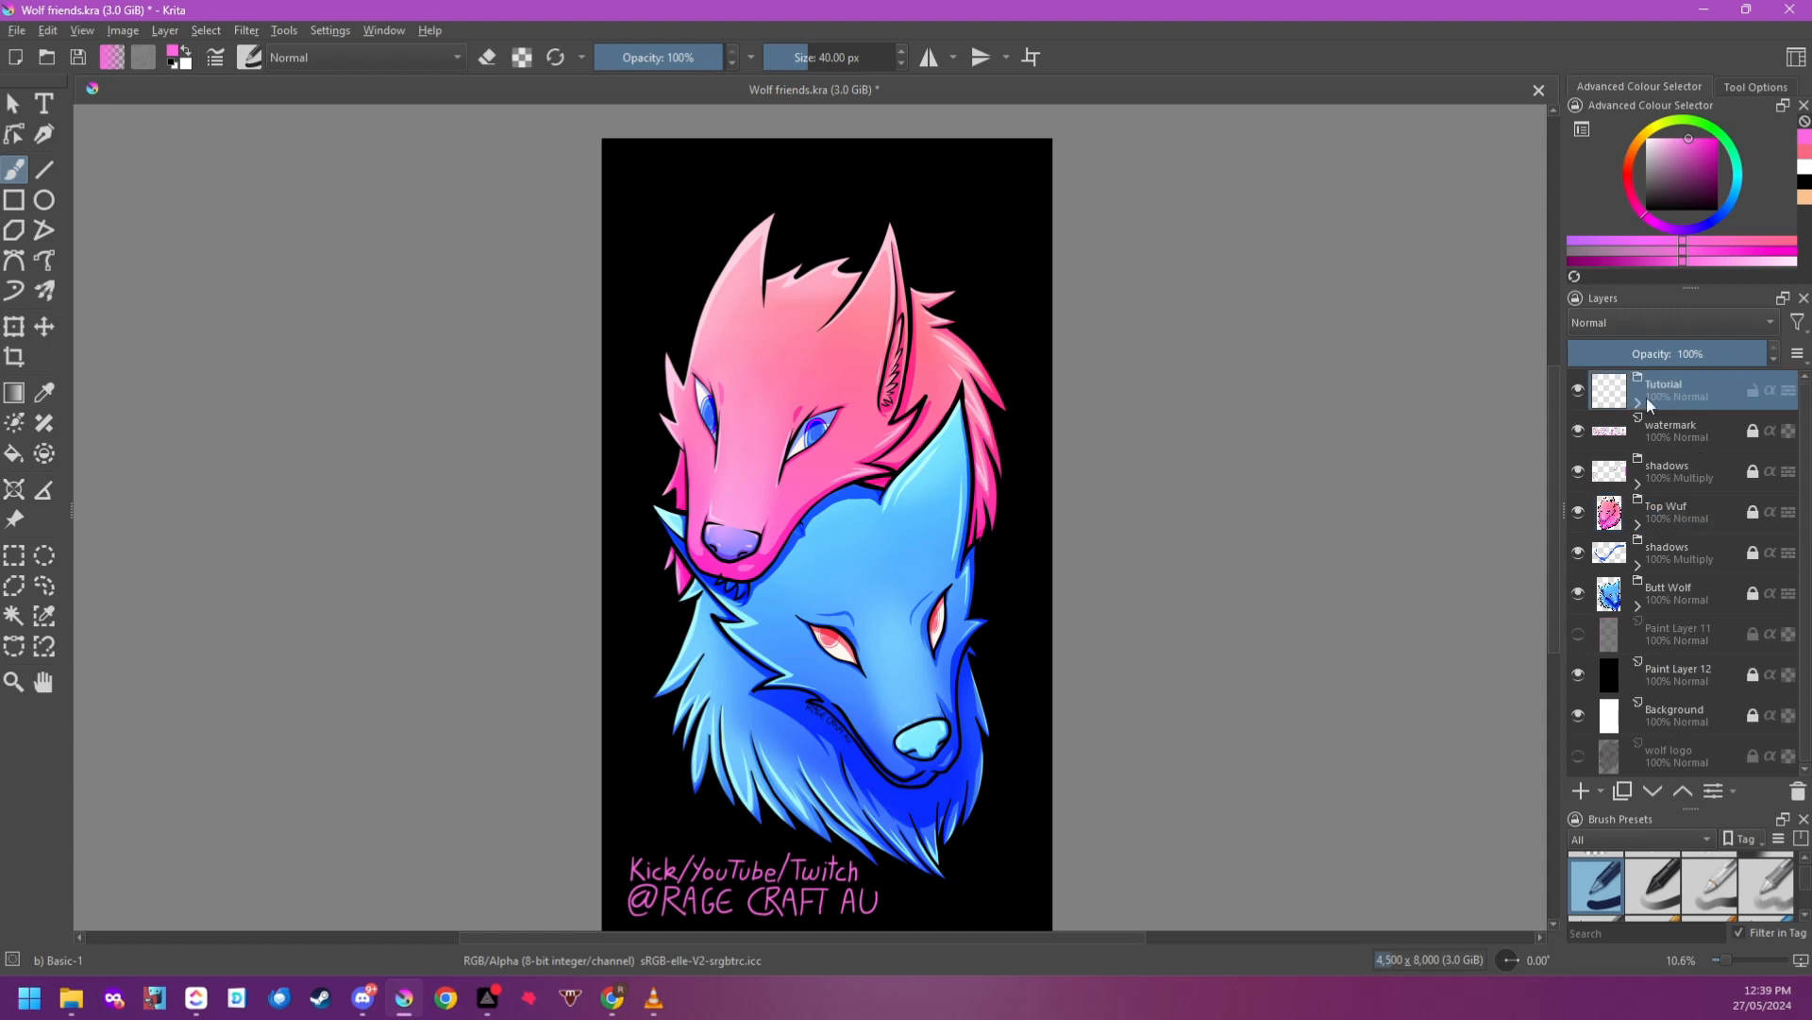
Expand the Tutorial group and handwrite "Boss Alpha" in pink on Paint Layer 13, in the black area above the wolves
{"action": "left_click", "coordinate": [1640, 404]}
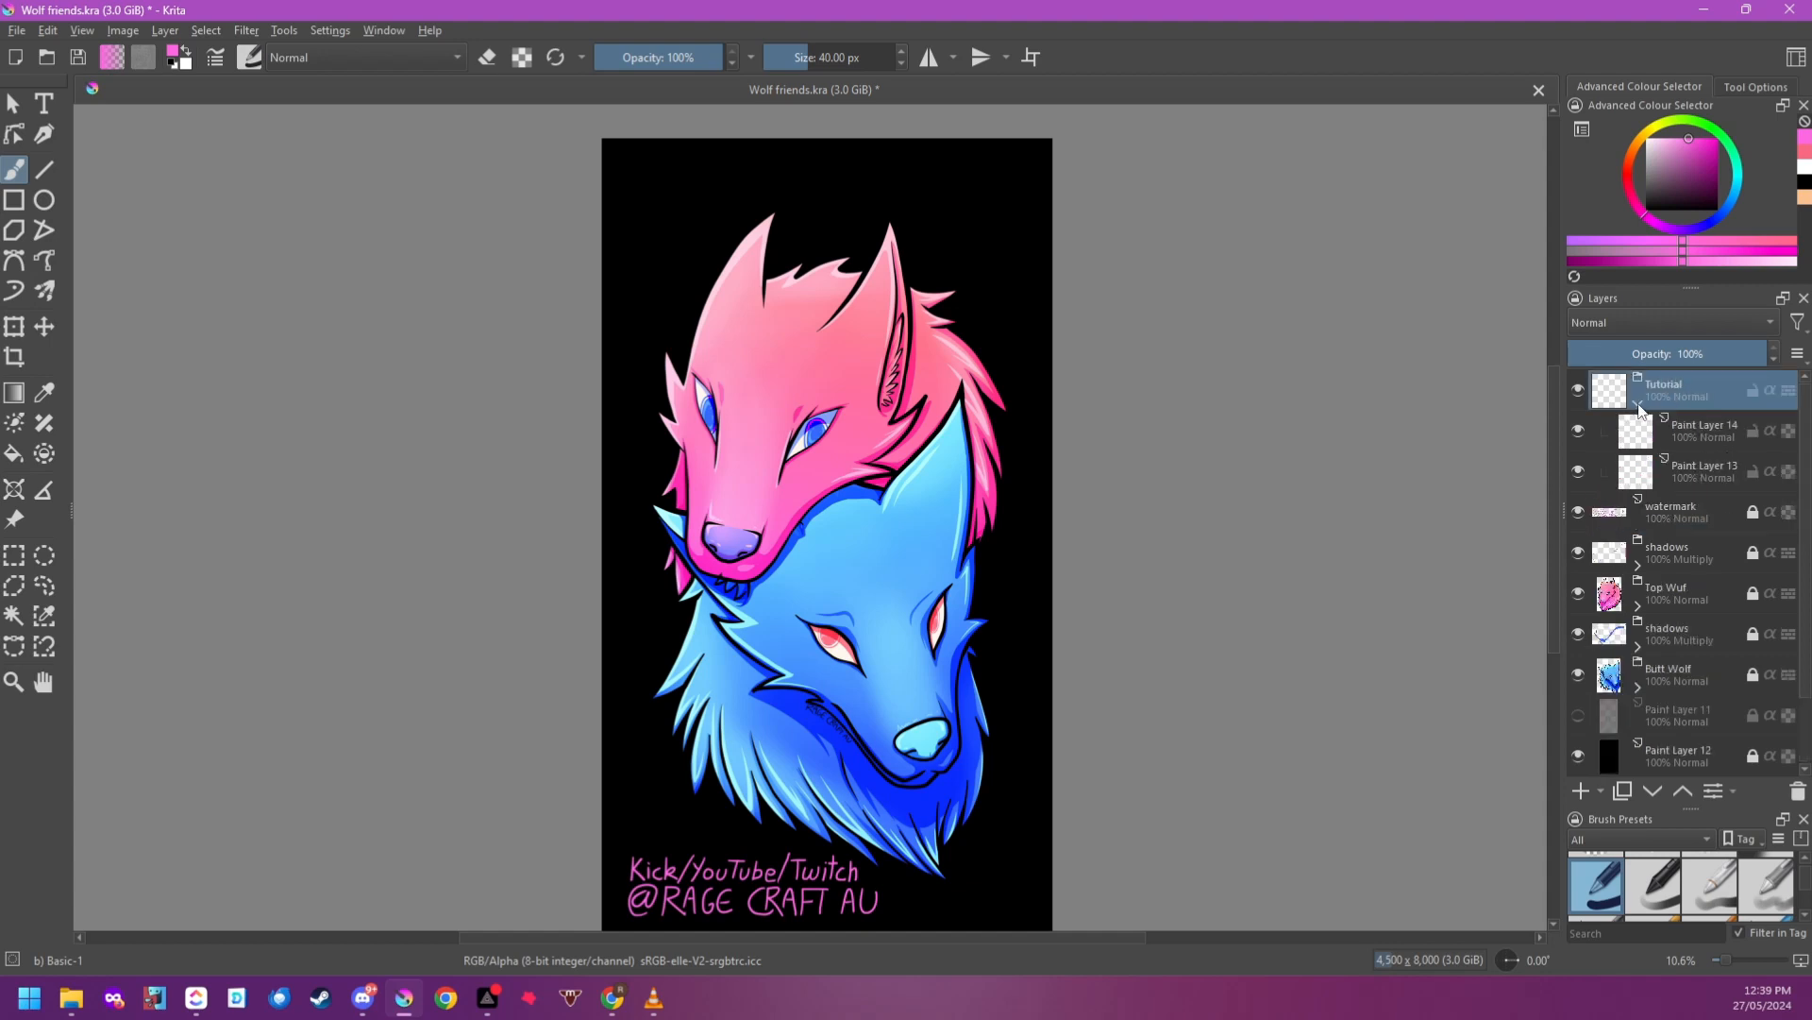
{"action": "left_click", "coordinate": [1692, 470]}
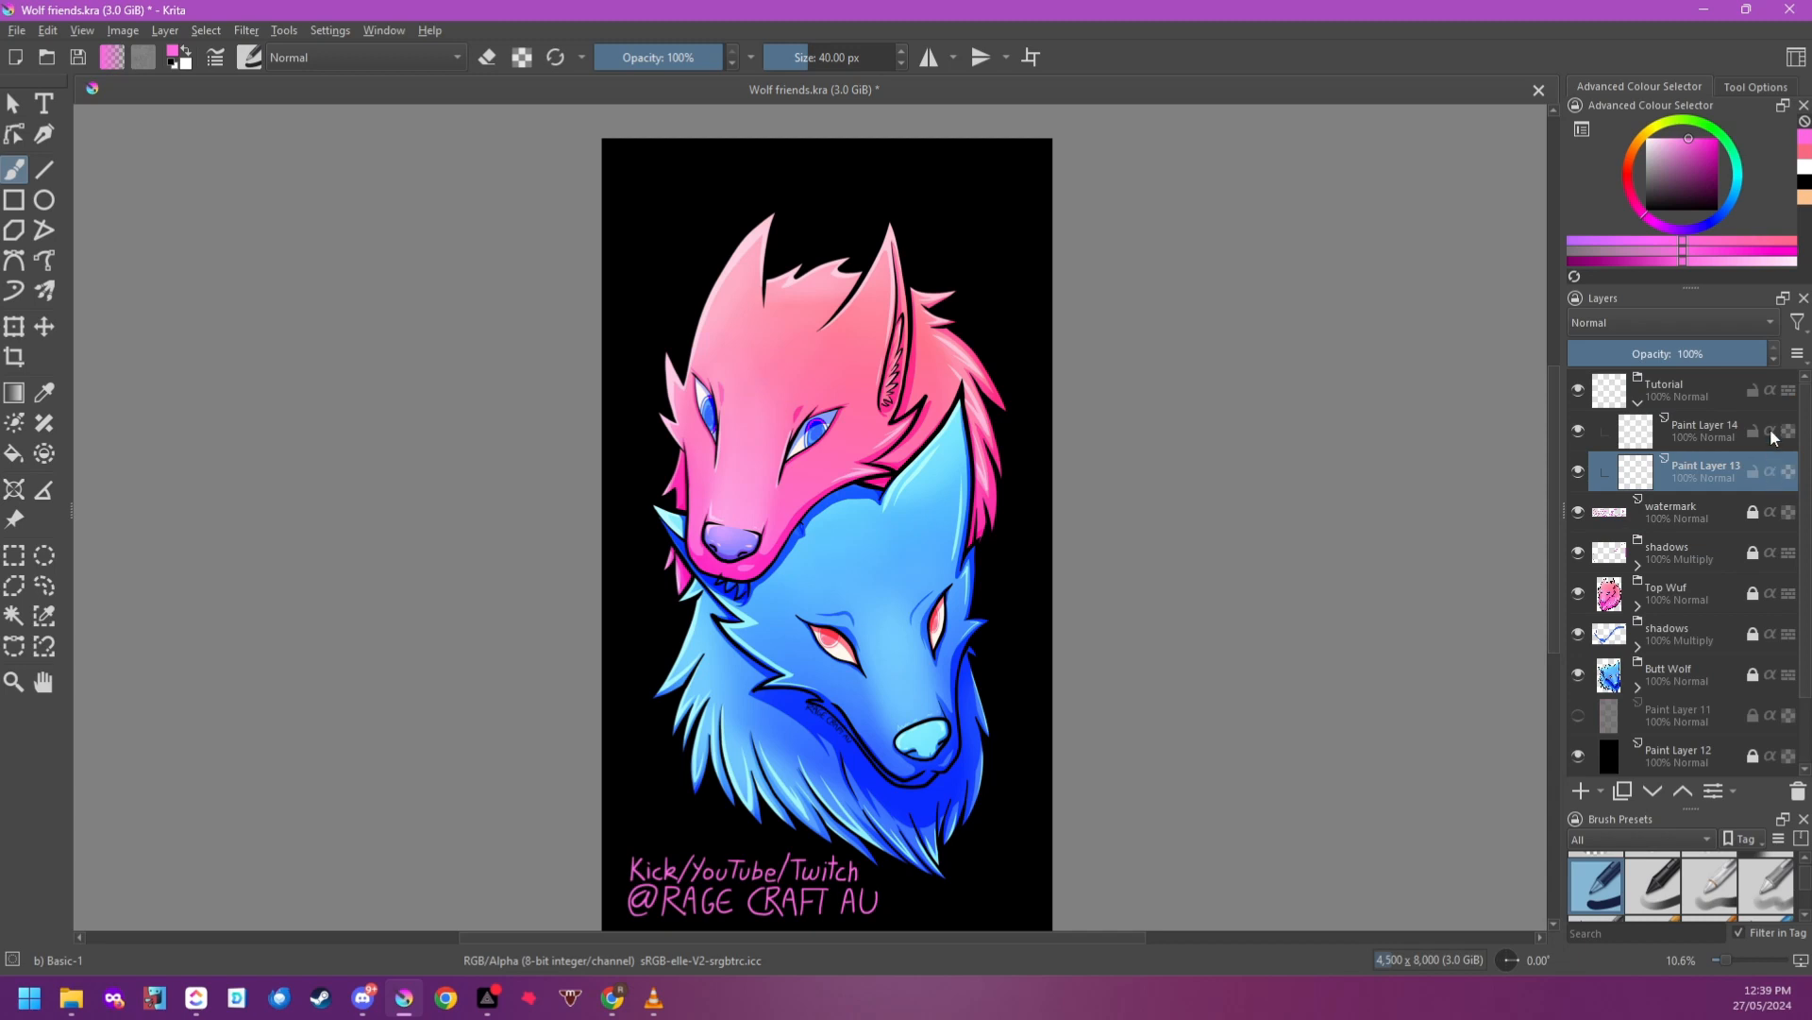
{"action": "mouse_move", "coordinate": [833, 221]}
{"action": "left_mouse_down"}
{"action": "mouse_move", "coordinate": [825, 178]}
{"action": "mouse_move", "coordinate": [864, 205]}
{"action": "mouse_move", "coordinate": [868, 186]}
{"action": "mouse_move", "coordinate": [933, 187]}
{"action": "mouse_move", "coordinate": [942, 162]}
{"action": "mouse_move", "coordinate": [944, 200]}
{"action": "left_mouse_up"}
{"action": "mouse_move", "coordinate": [919, 269]}
{"action": "left_mouse_down"}
{"action": "mouse_move", "coordinate": [939, 223]}
{"action": "mouse_move", "coordinate": [967, 267]}
{"action": "mouse_move", "coordinate": [963, 244]}
{"action": "mouse_move", "coordinate": [1038, 251]}
{"action": "left_mouse_up"}
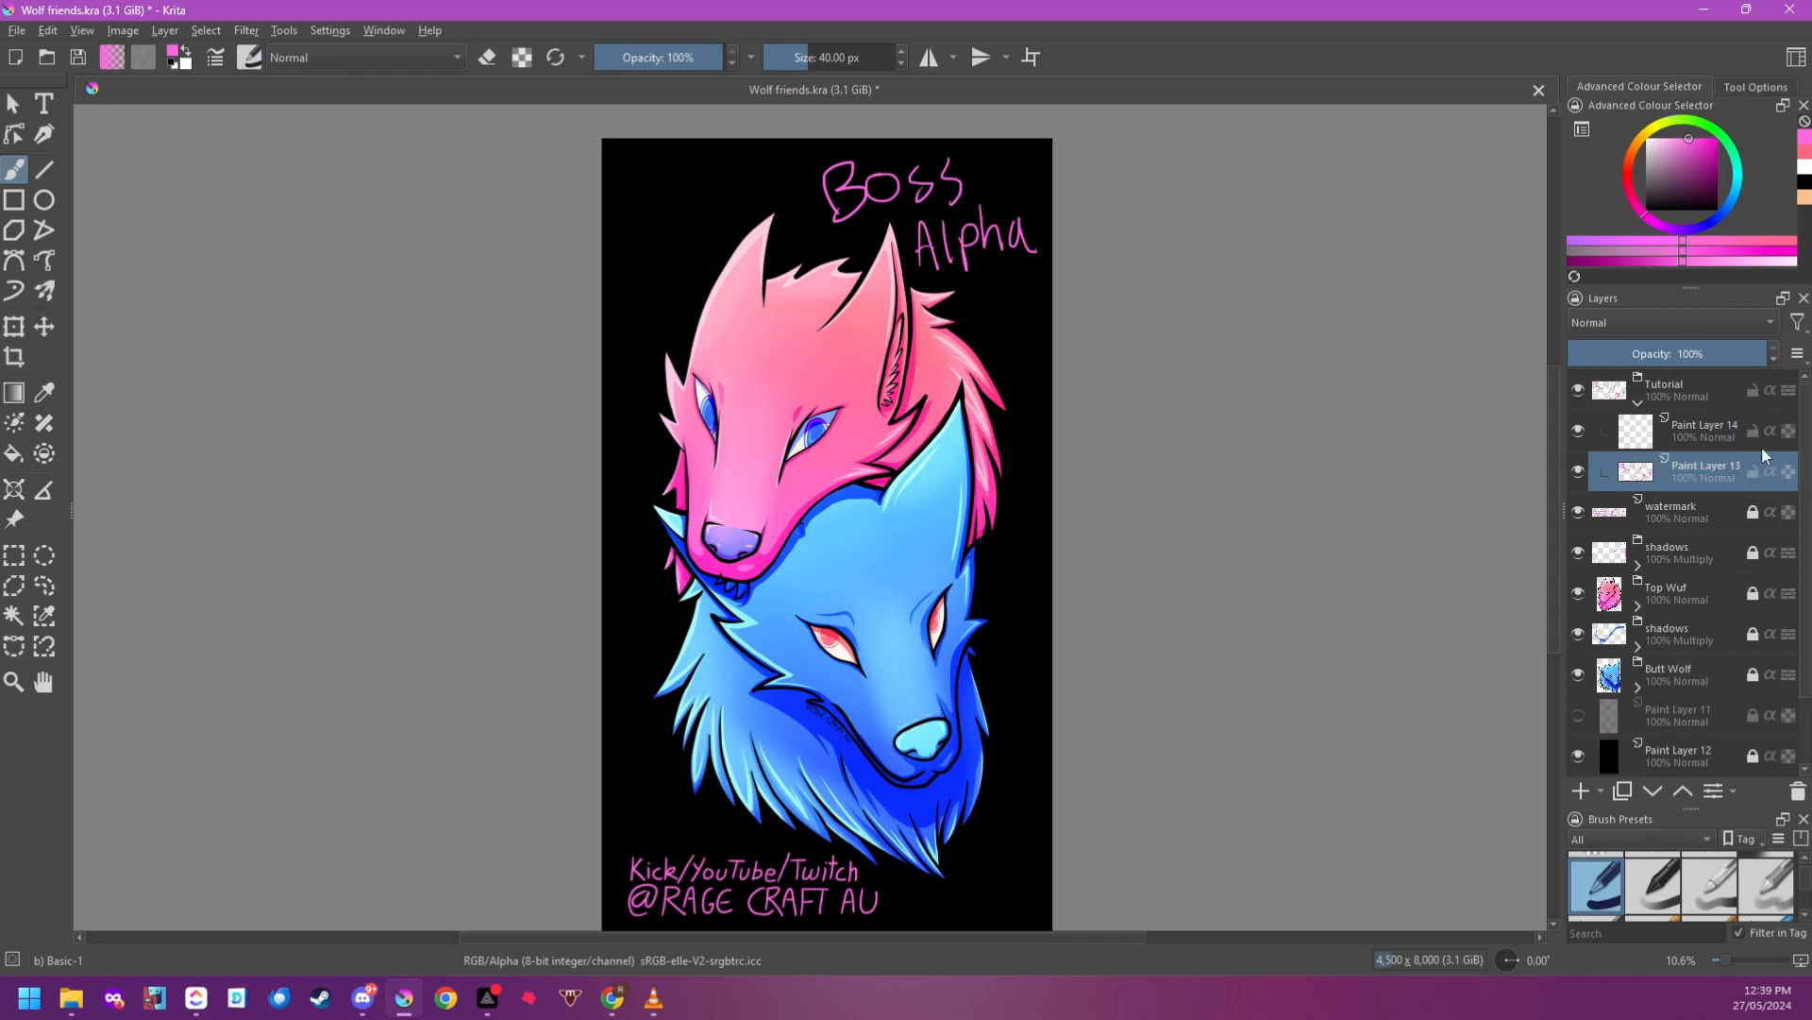
Swap the foreground colour to white and scribble over the word "Boss" on Paint Layer 14
{"action": "left_click", "coordinate": [1692, 442]}
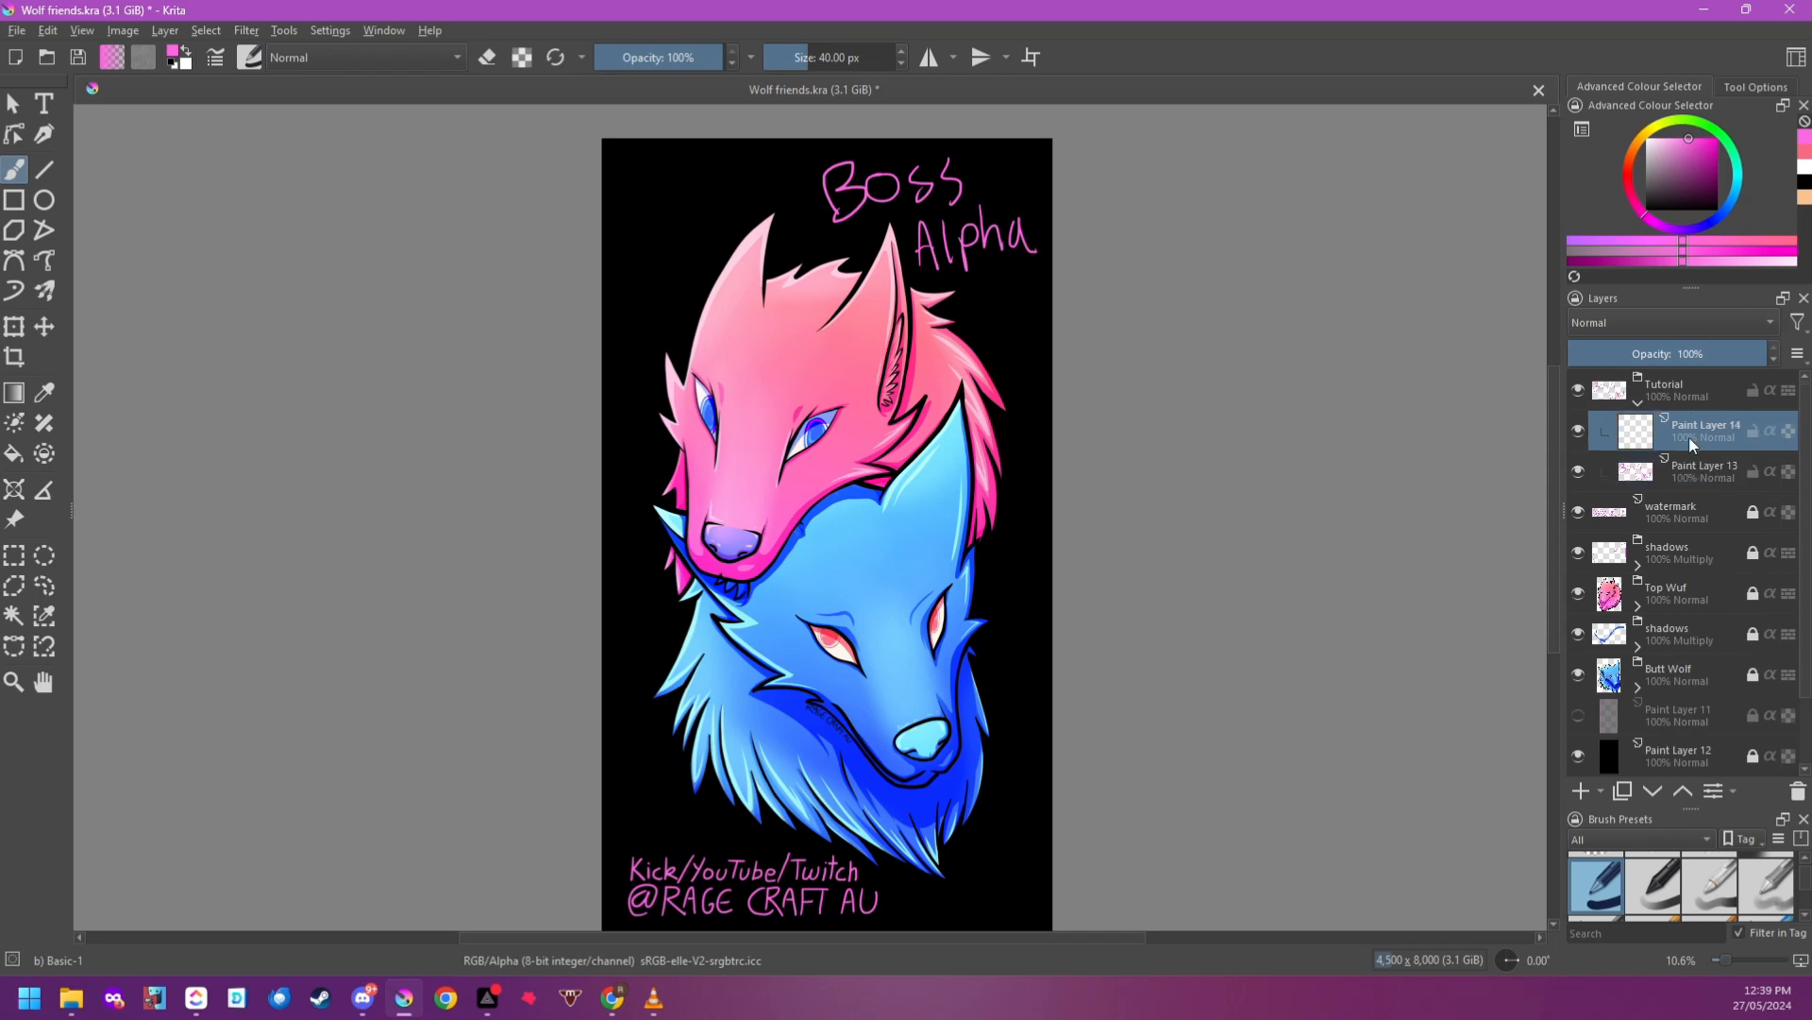
{"action": "left_click", "coordinate": [190, 53]}
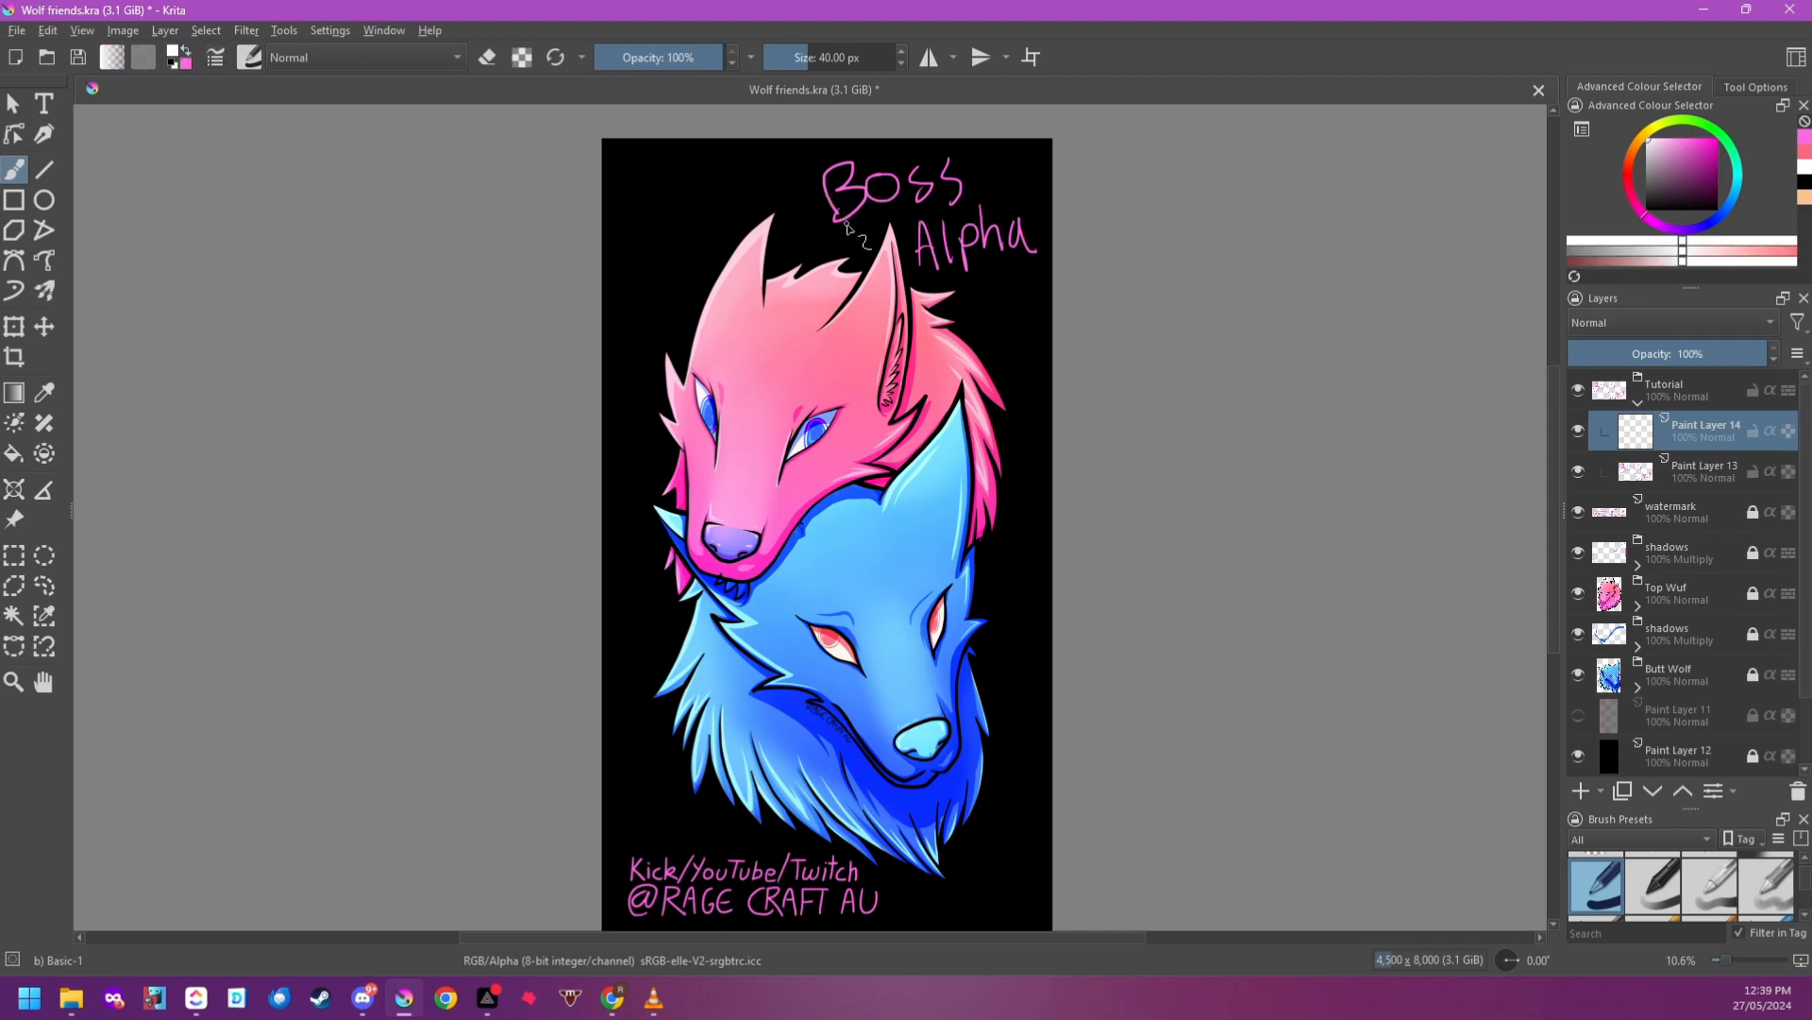
{"action": "mouse_move", "coordinate": [727, 212]}
{"action": "left_mouse_down"}
{"action": "mouse_move", "coordinate": [765, 176]}
{"action": "mouse_move", "coordinate": [785, 216]}
{"action": "mouse_move", "coordinate": [848, 163]}
{"action": "mouse_move", "coordinate": [818, 217]}
{"action": "mouse_move", "coordinate": [874, 160]}
{"action": "mouse_move", "coordinate": [838, 236]}
{"action": "mouse_move", "coordinate": [904, 170]}
{"action": "mouse_move", "coordinate": [901, 215]}
{"action": "left_mouse_up"}
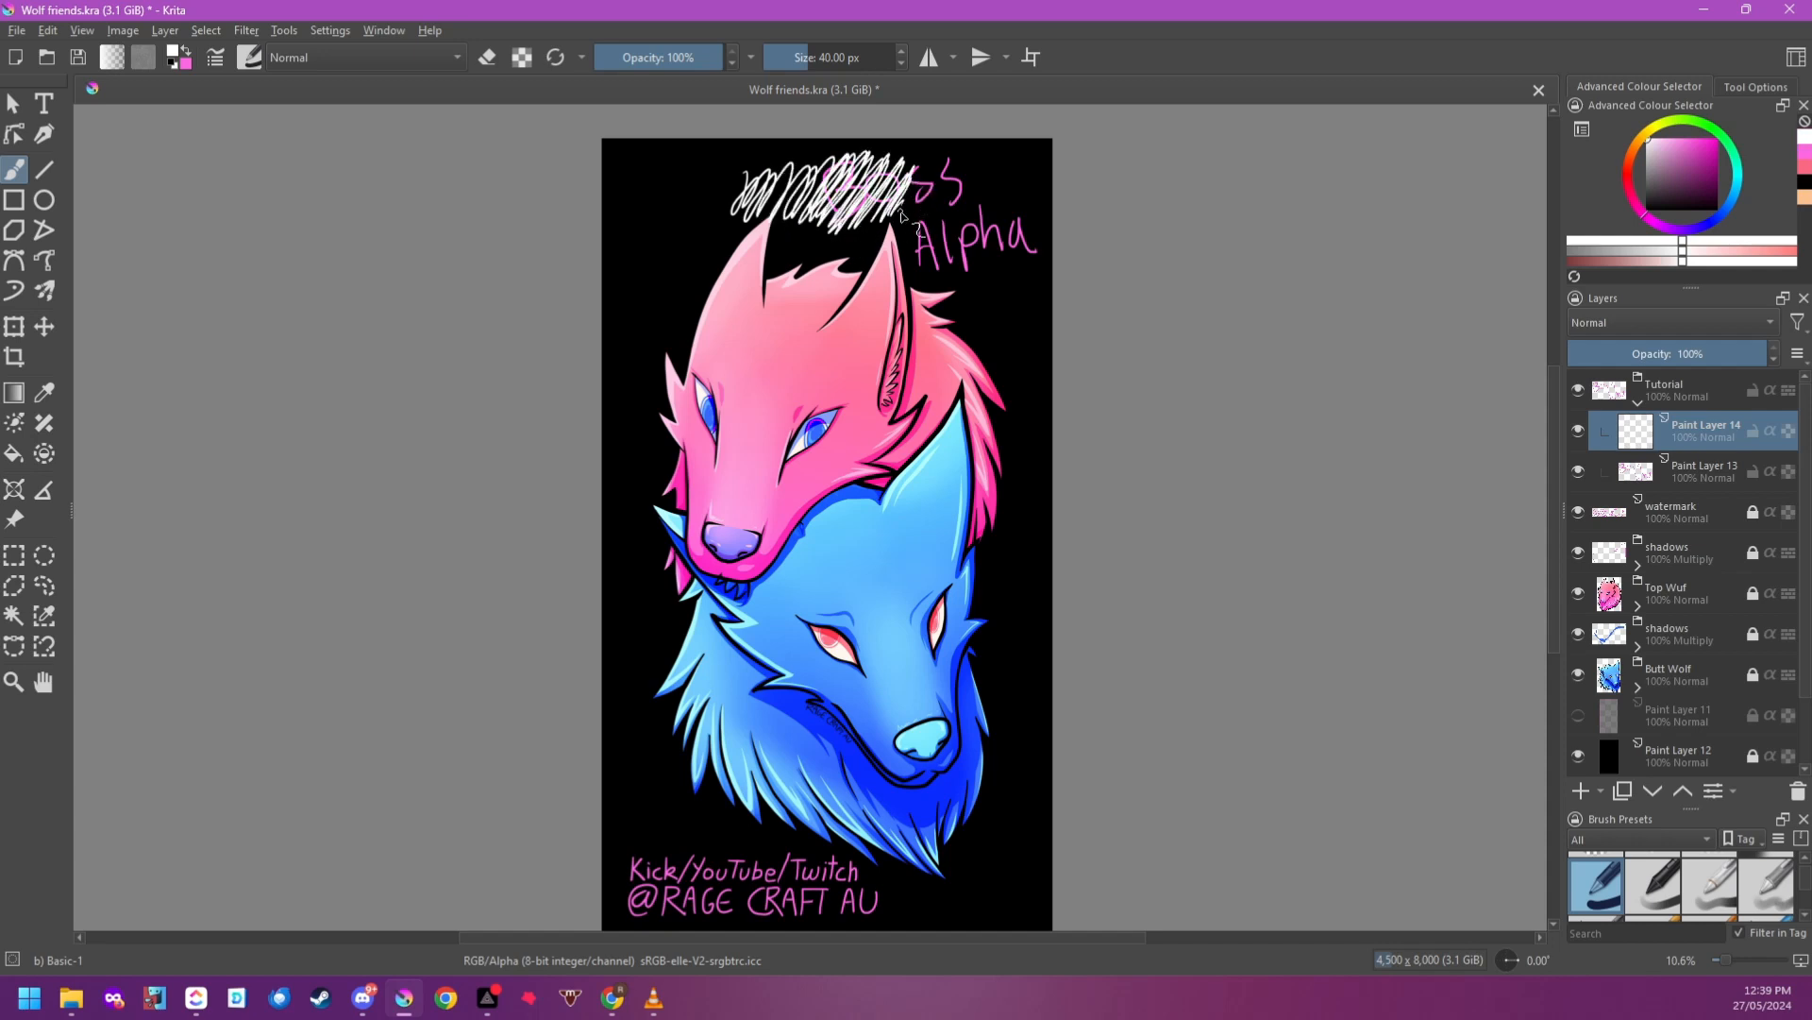
Select the Tutorial group, view the list of layer types that can be added, and close it
{"action": "left_click", "coordinate": [1611, 397]}
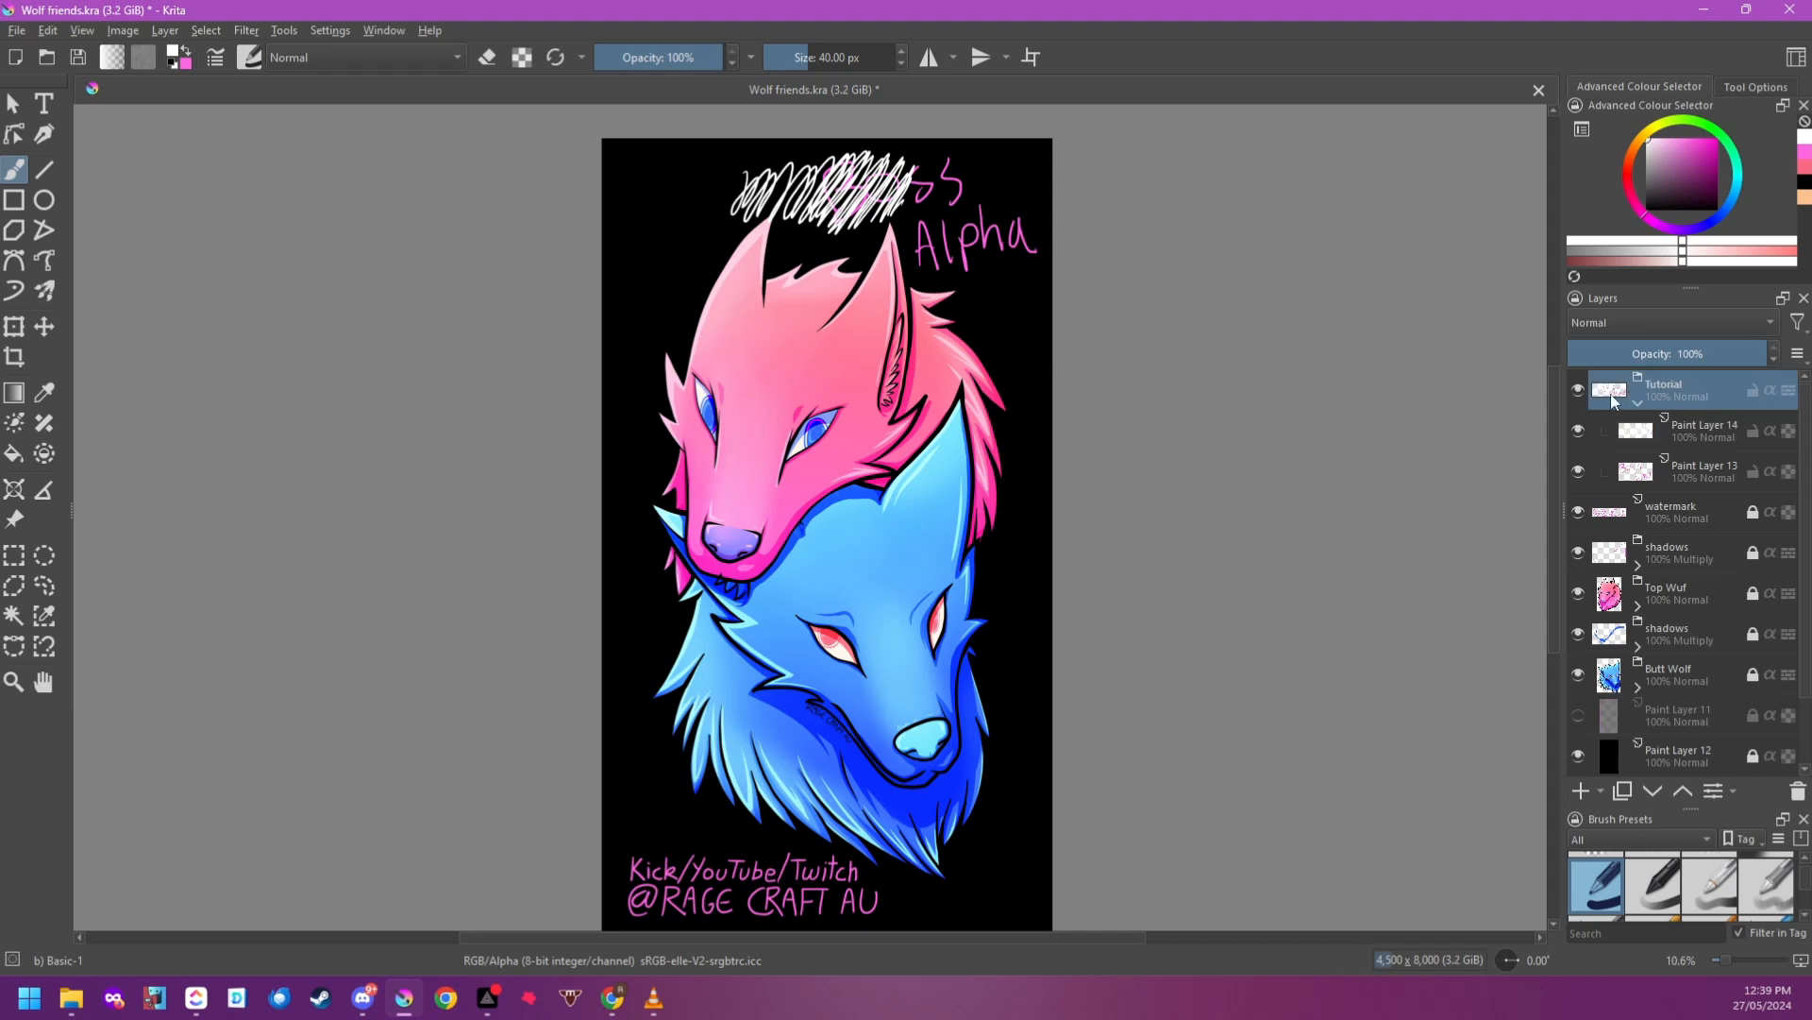
{"action": "left_click", "coordinate": [1600, 792]}
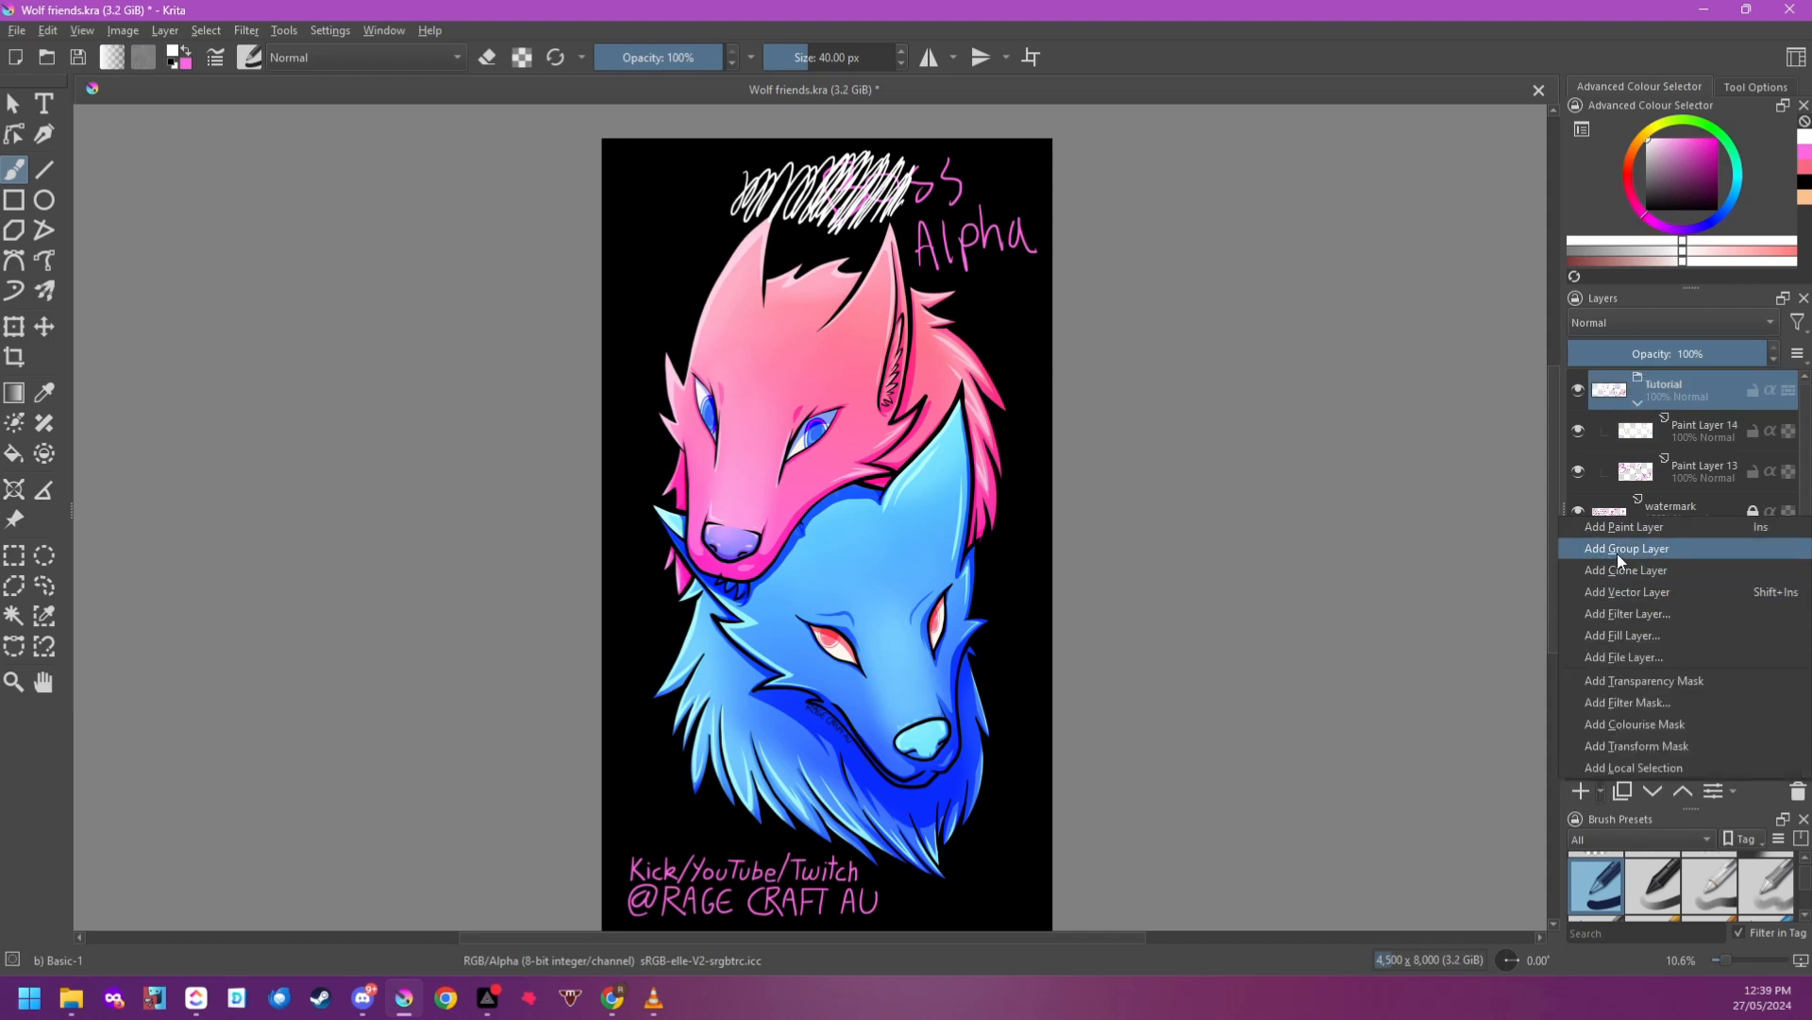
{"action": "left_click", "coordinate": [1673, 395]}
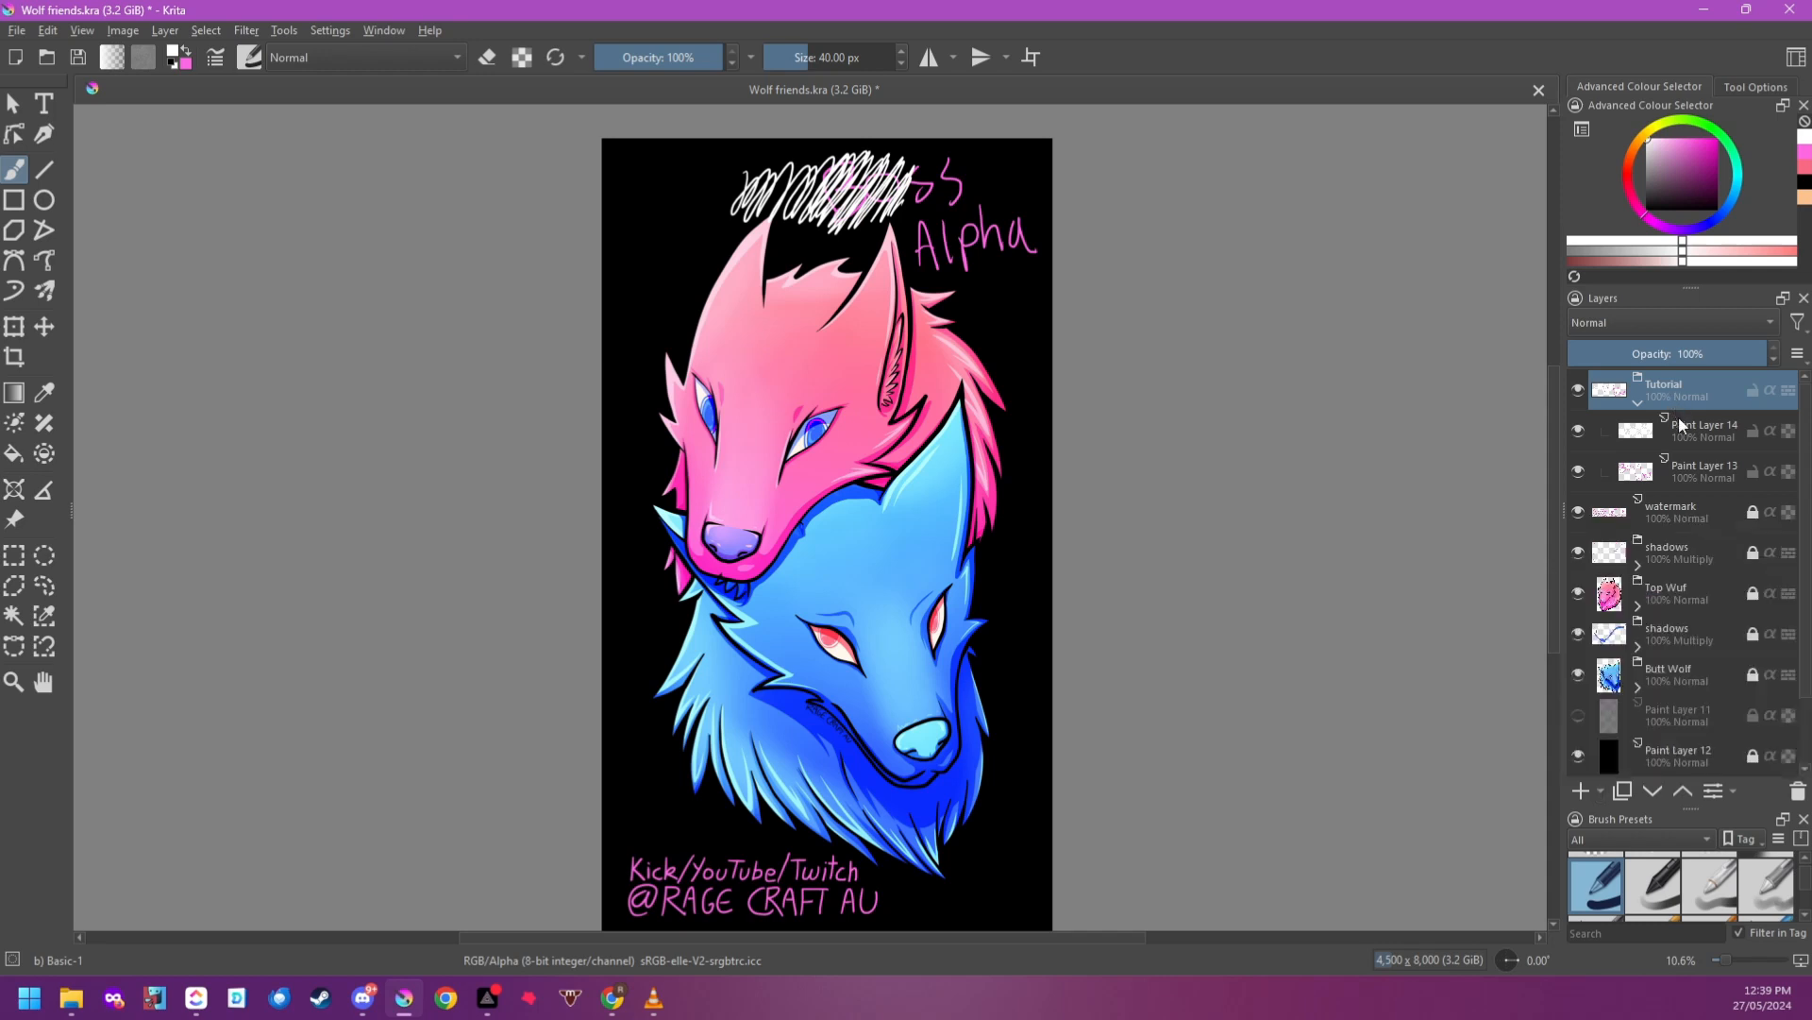
Turn on Inherit Alpha for Paint Layer 14 and paint more white over the "Boss" lettering
{"action": "left_click", "coordinate": [1690, 429]}
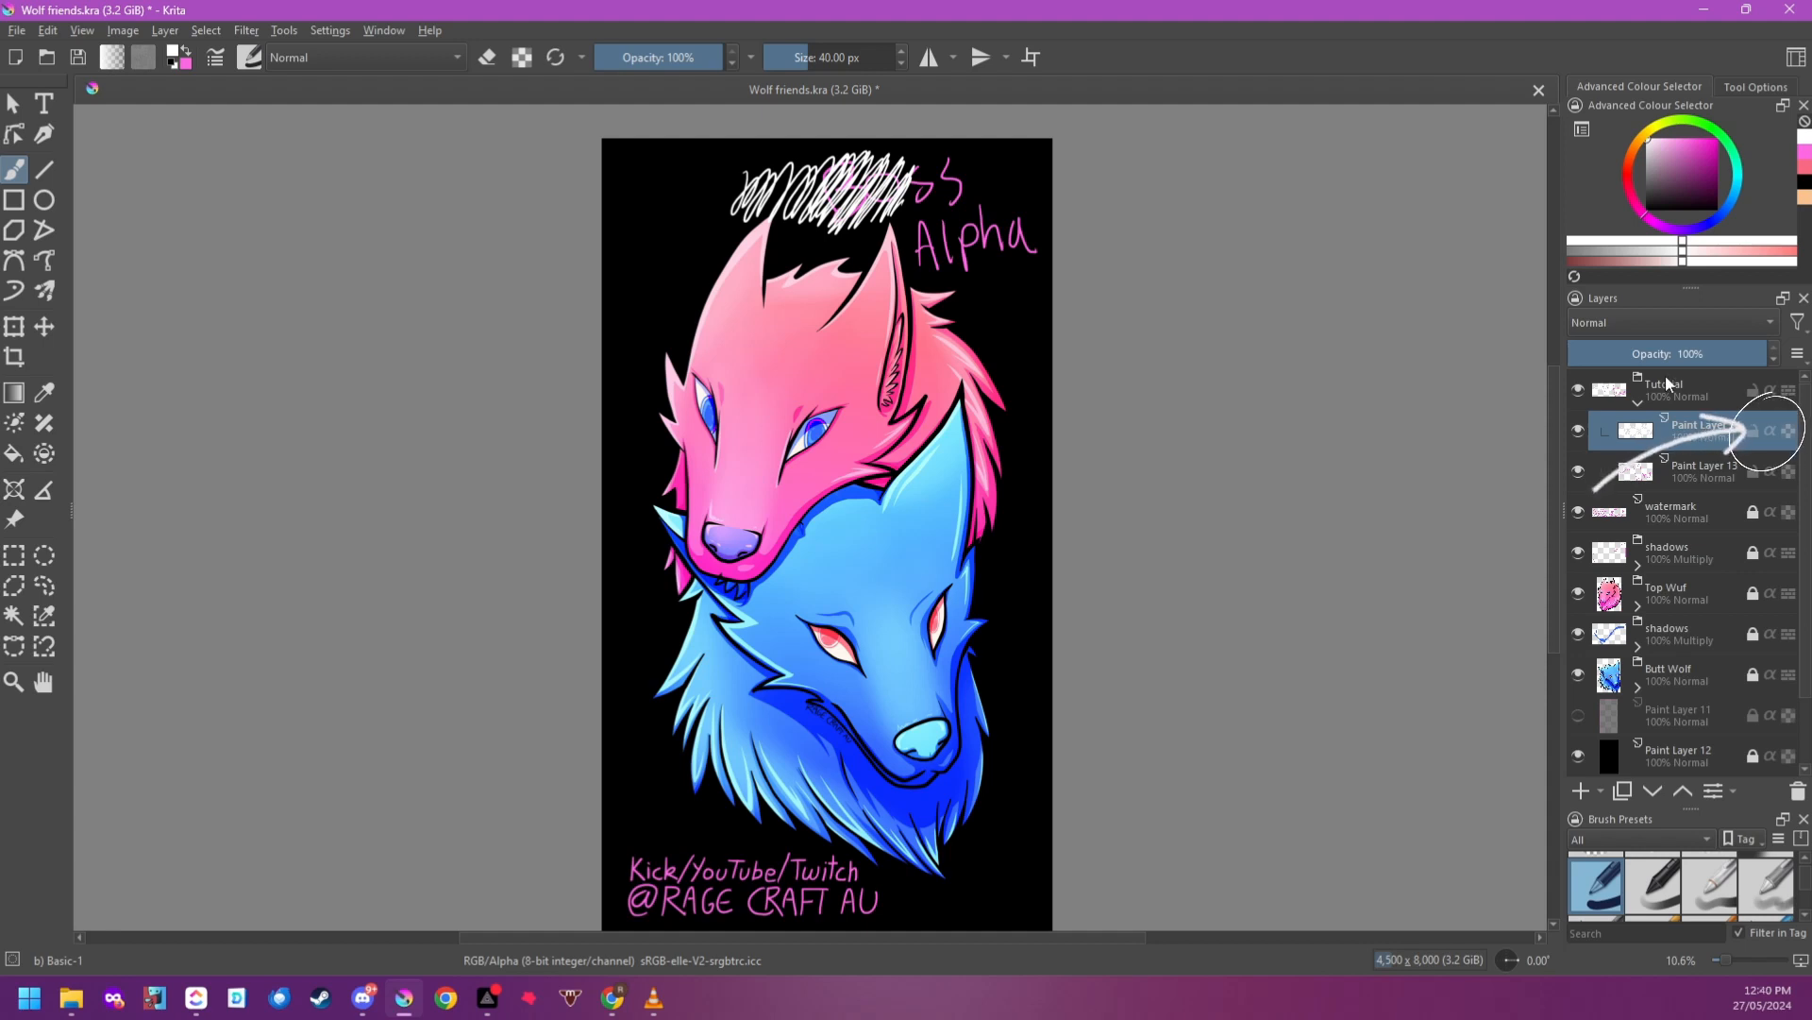
{"action": "mouse_move", "coordinate": [901, 217]}
{"action": "left_mouse_down"}
{"action": "mouse_move", "coordinate": [934, 161]}
{"action": "mouse_move", "coordinate": [965, 189]}
{"action": "left_mouse_up"}
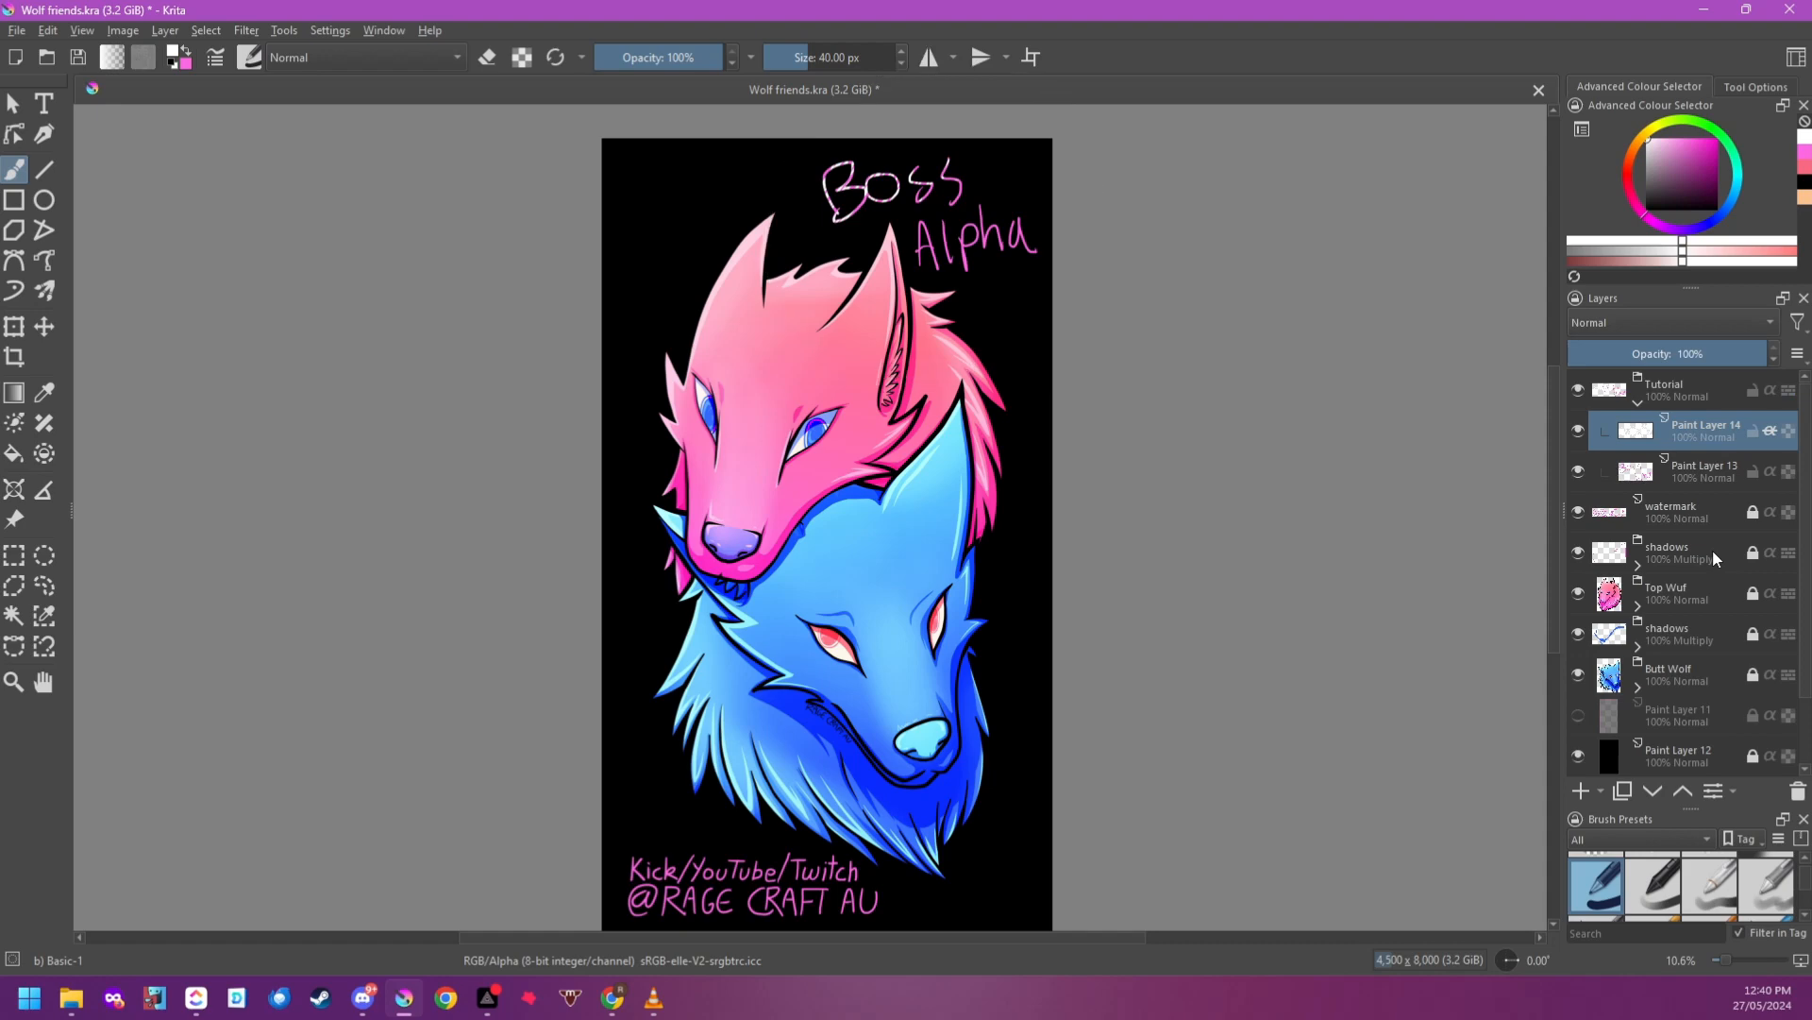
{"action": "mouse_move", "coordinate": [1714, 555]}
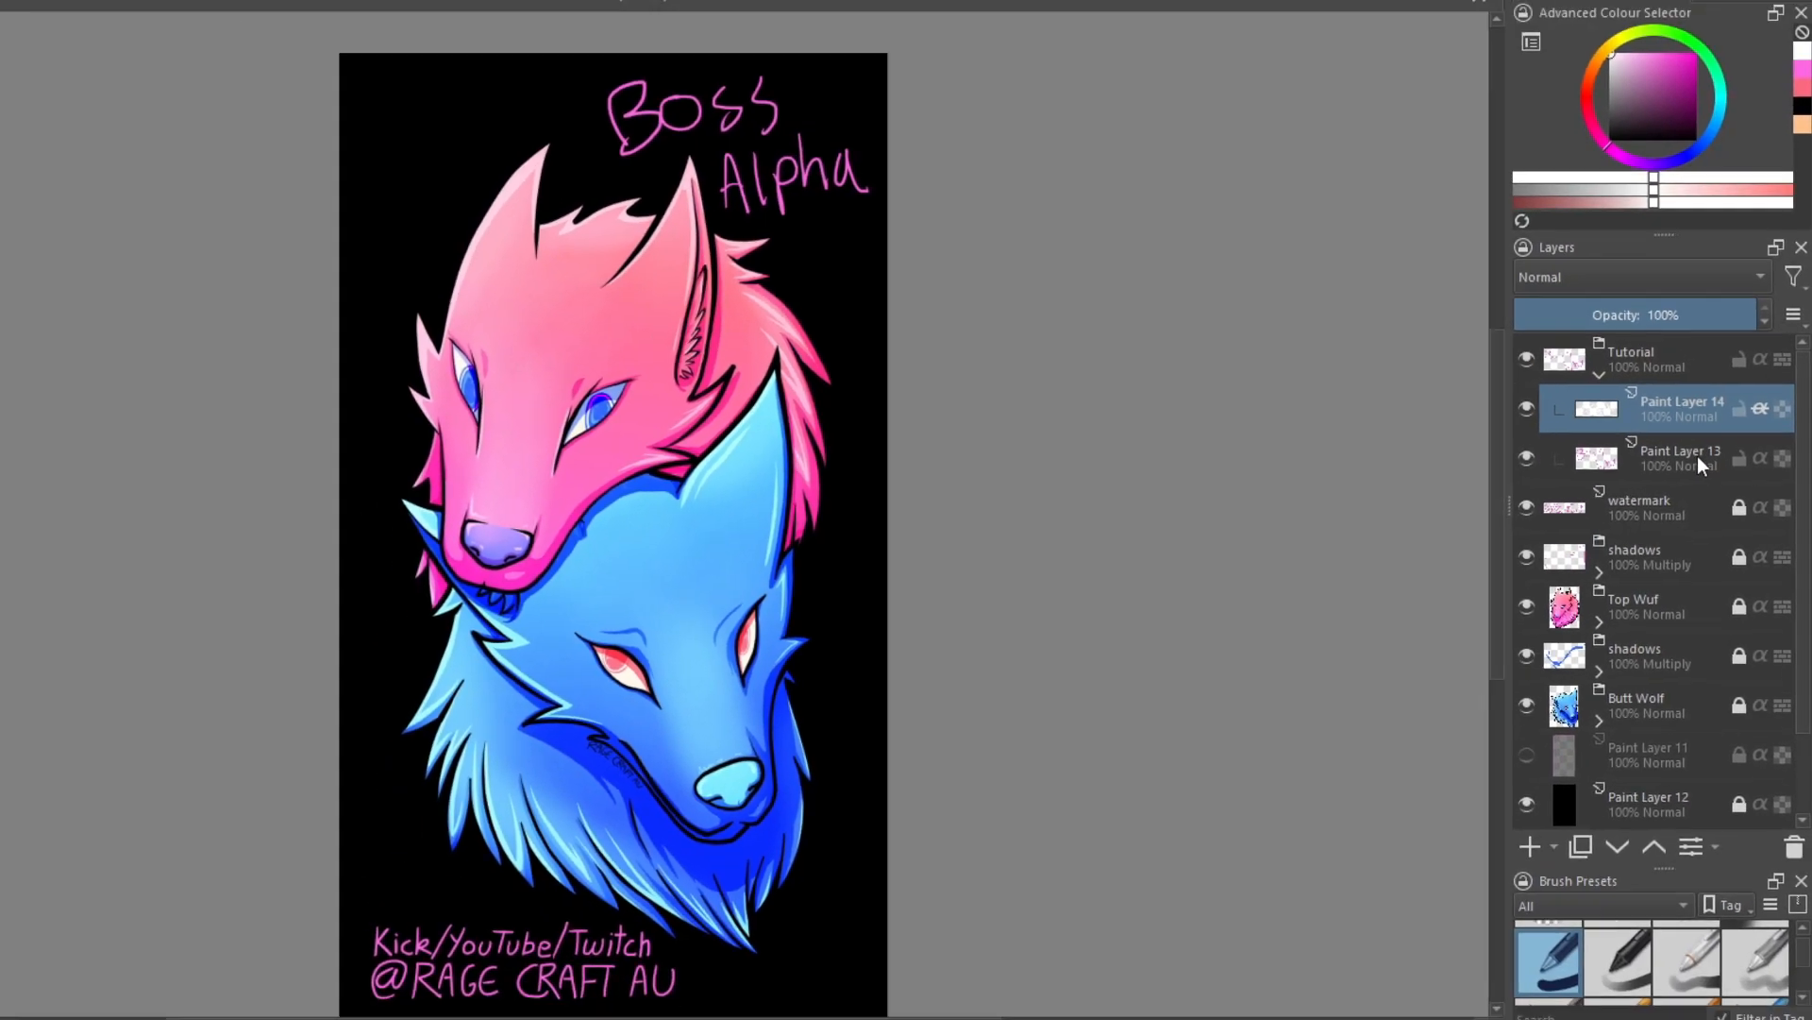
Delete Paint Layer 14 from the Tutorial group
{"action": "left_click", "coordinate": [1666, 436]}
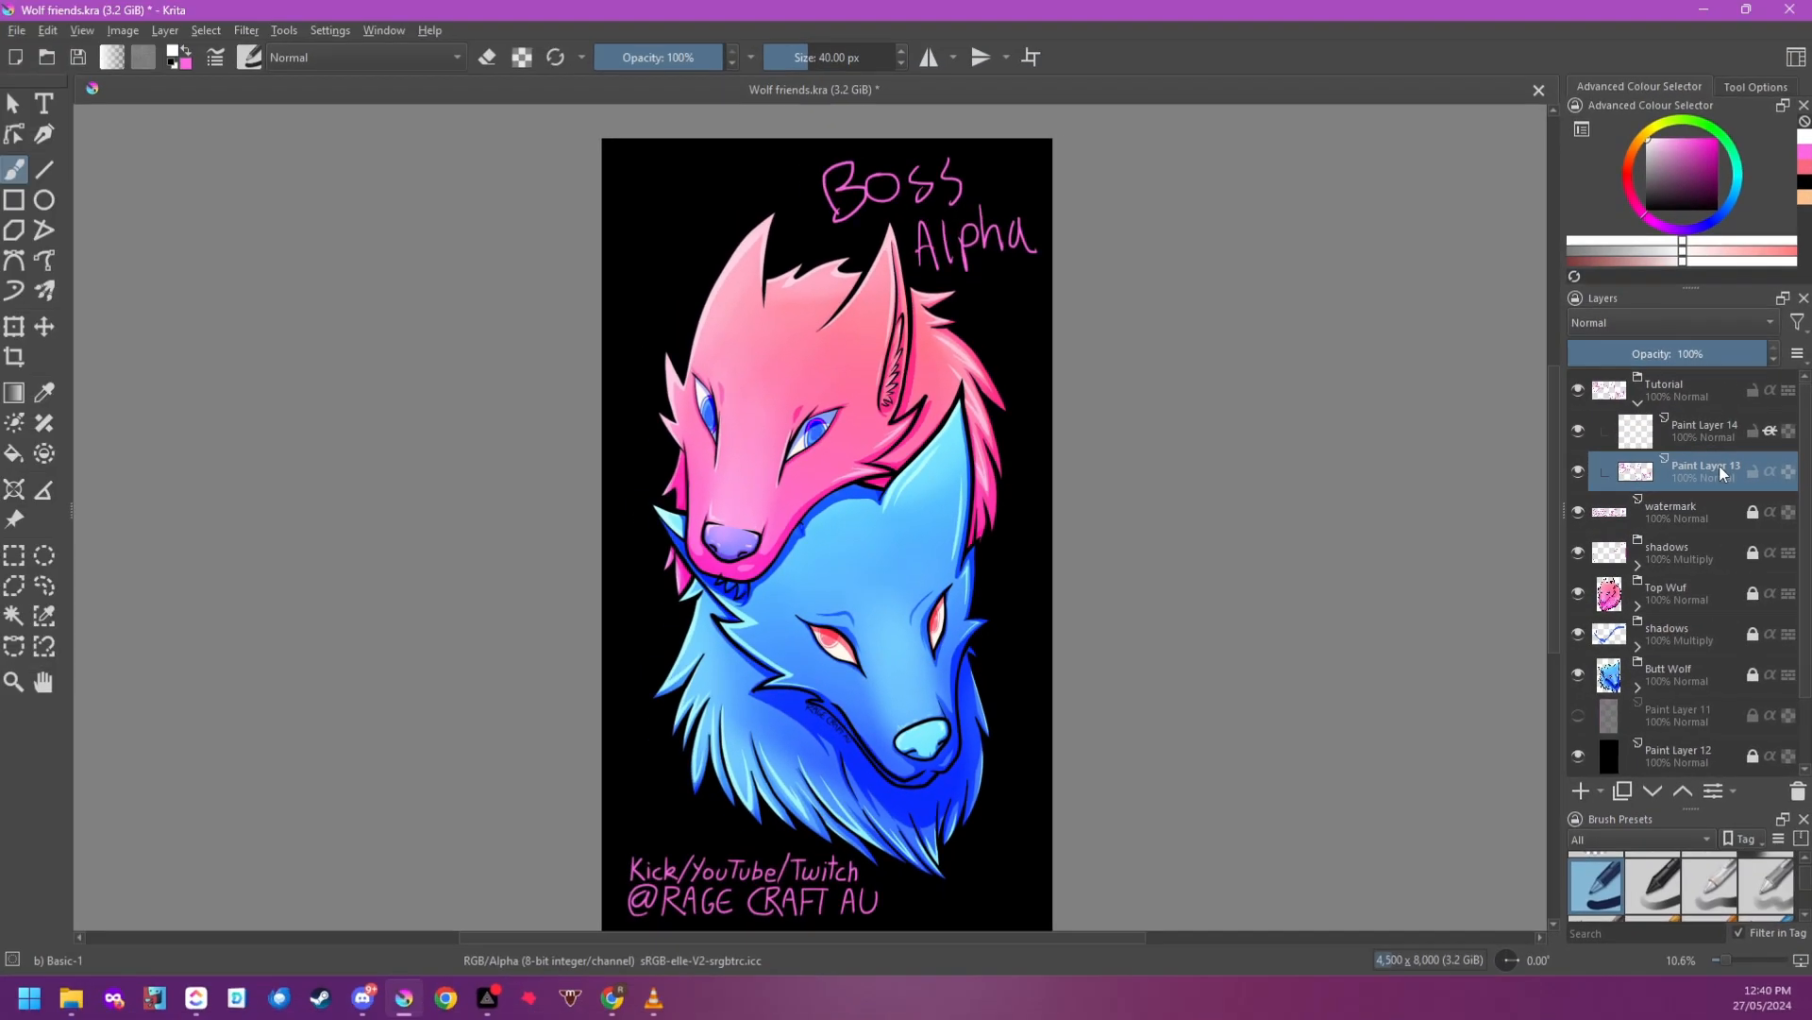
{"action": "left_click", "coordinate": [1725, 438]}
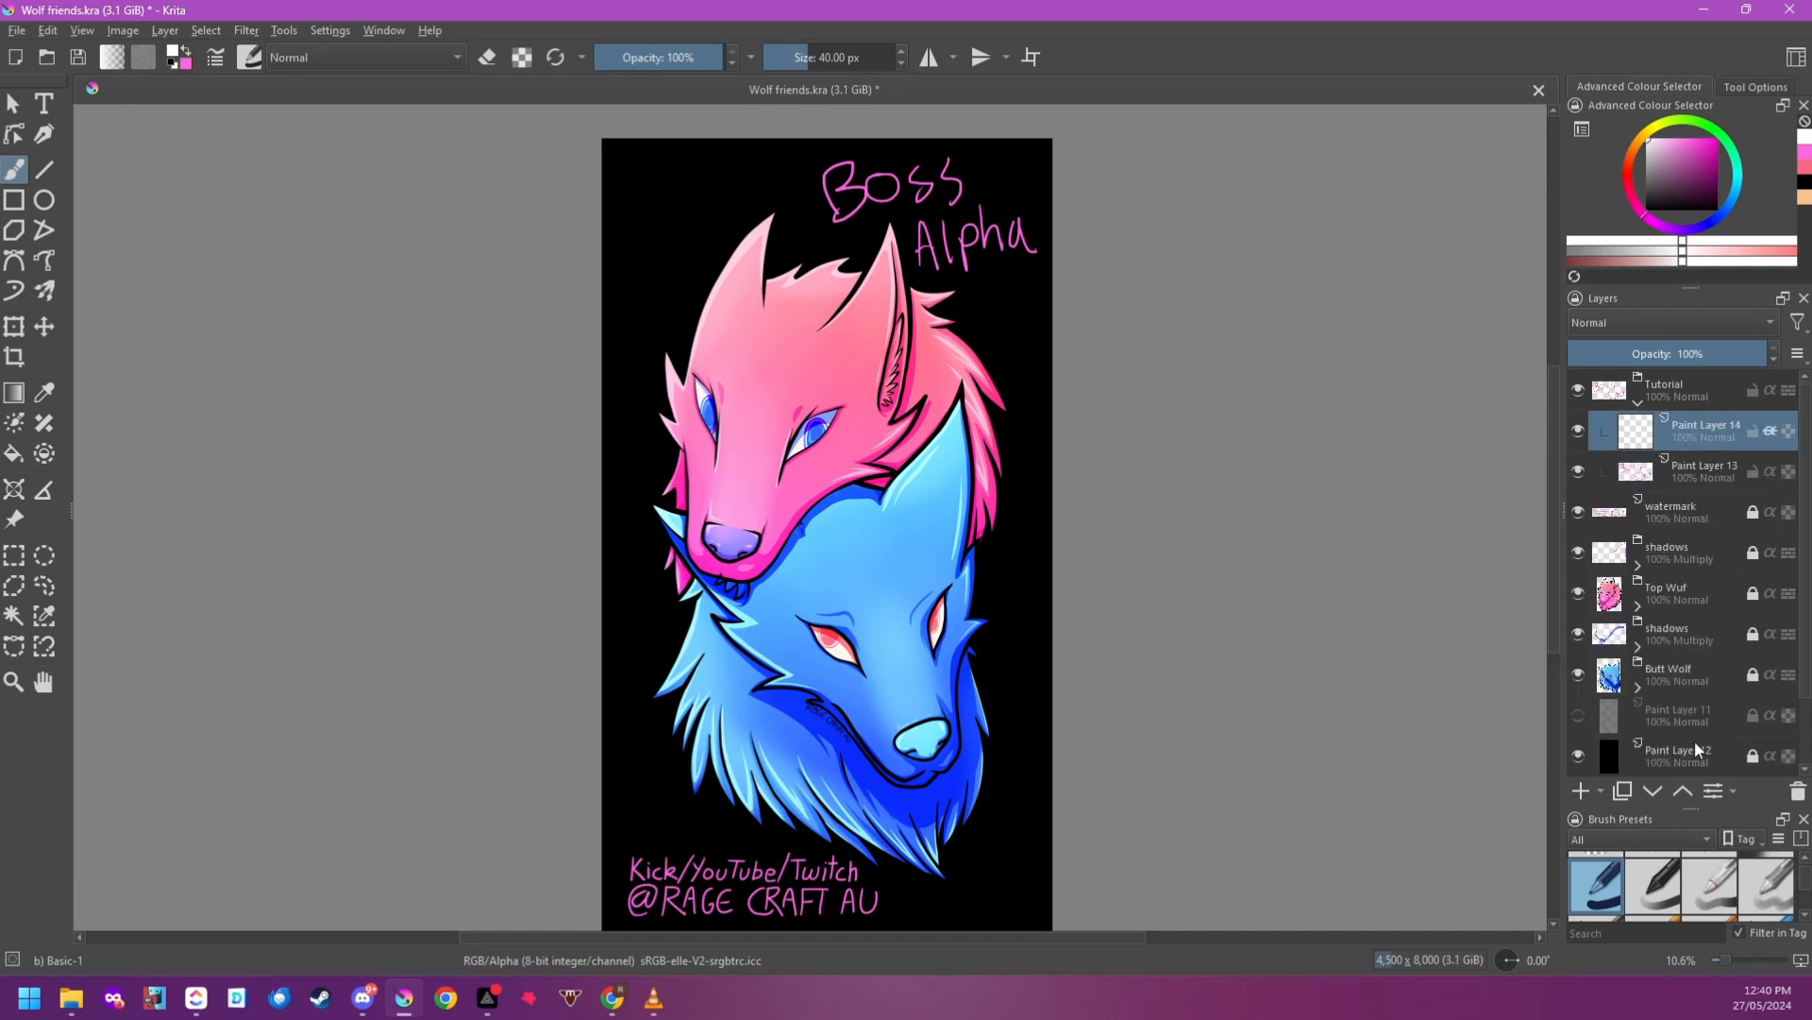
{"action": "left_click", "coordinate": [1799, 791]}
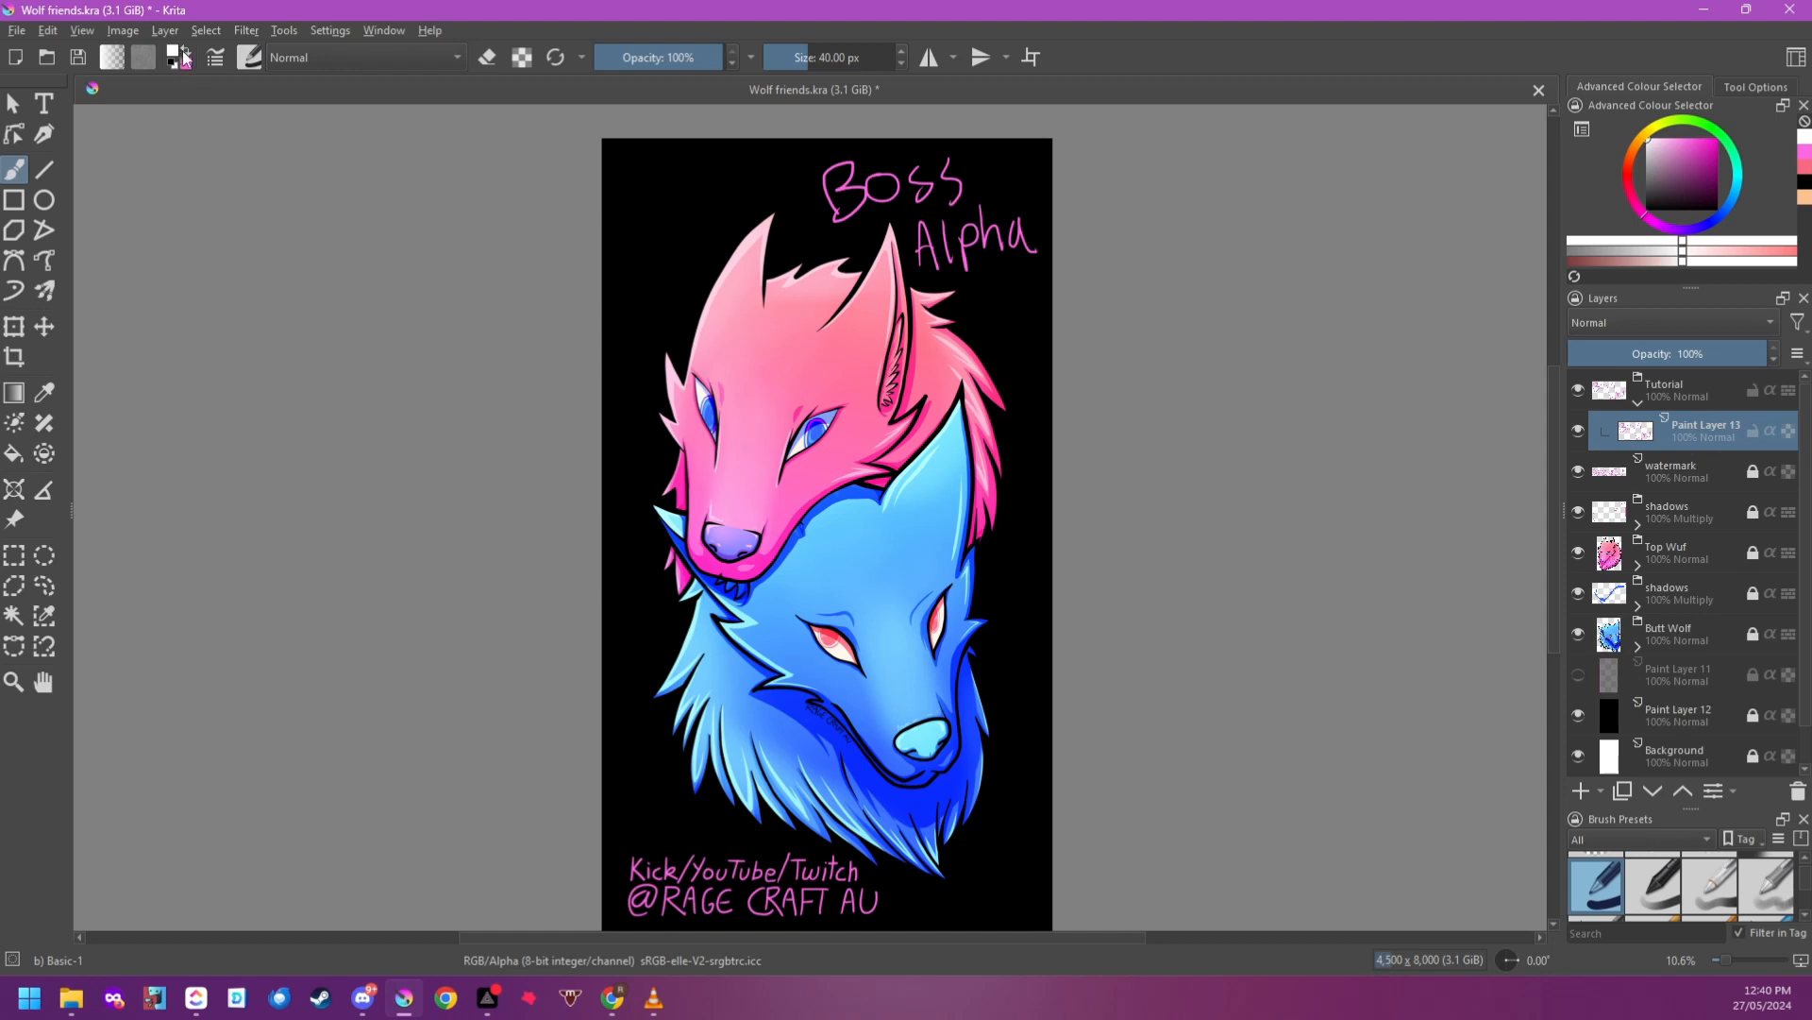
Paint a white patch on Paint Layer 13 with a 244.15 px brush and cross it with pink strokes under alpha lock
{"action": "left_click_drag", "start_coordinate": [777, 47], "coordinate": [847, 46]}
{"action": "mouse_move", "coordinate": [649, 190]}
{"action": "left_mouse_down"}
{"action": "mouse_move", "coordinate": [674, 161]}
{"action": "mouse_move", "coordinate": [658, 259]}
{"action": "mouse_move", "coordinate": [718, 183]}
{"action": "mouse_move", "coordinate": [737, 203]}
{"action": "left_mouse_up"}
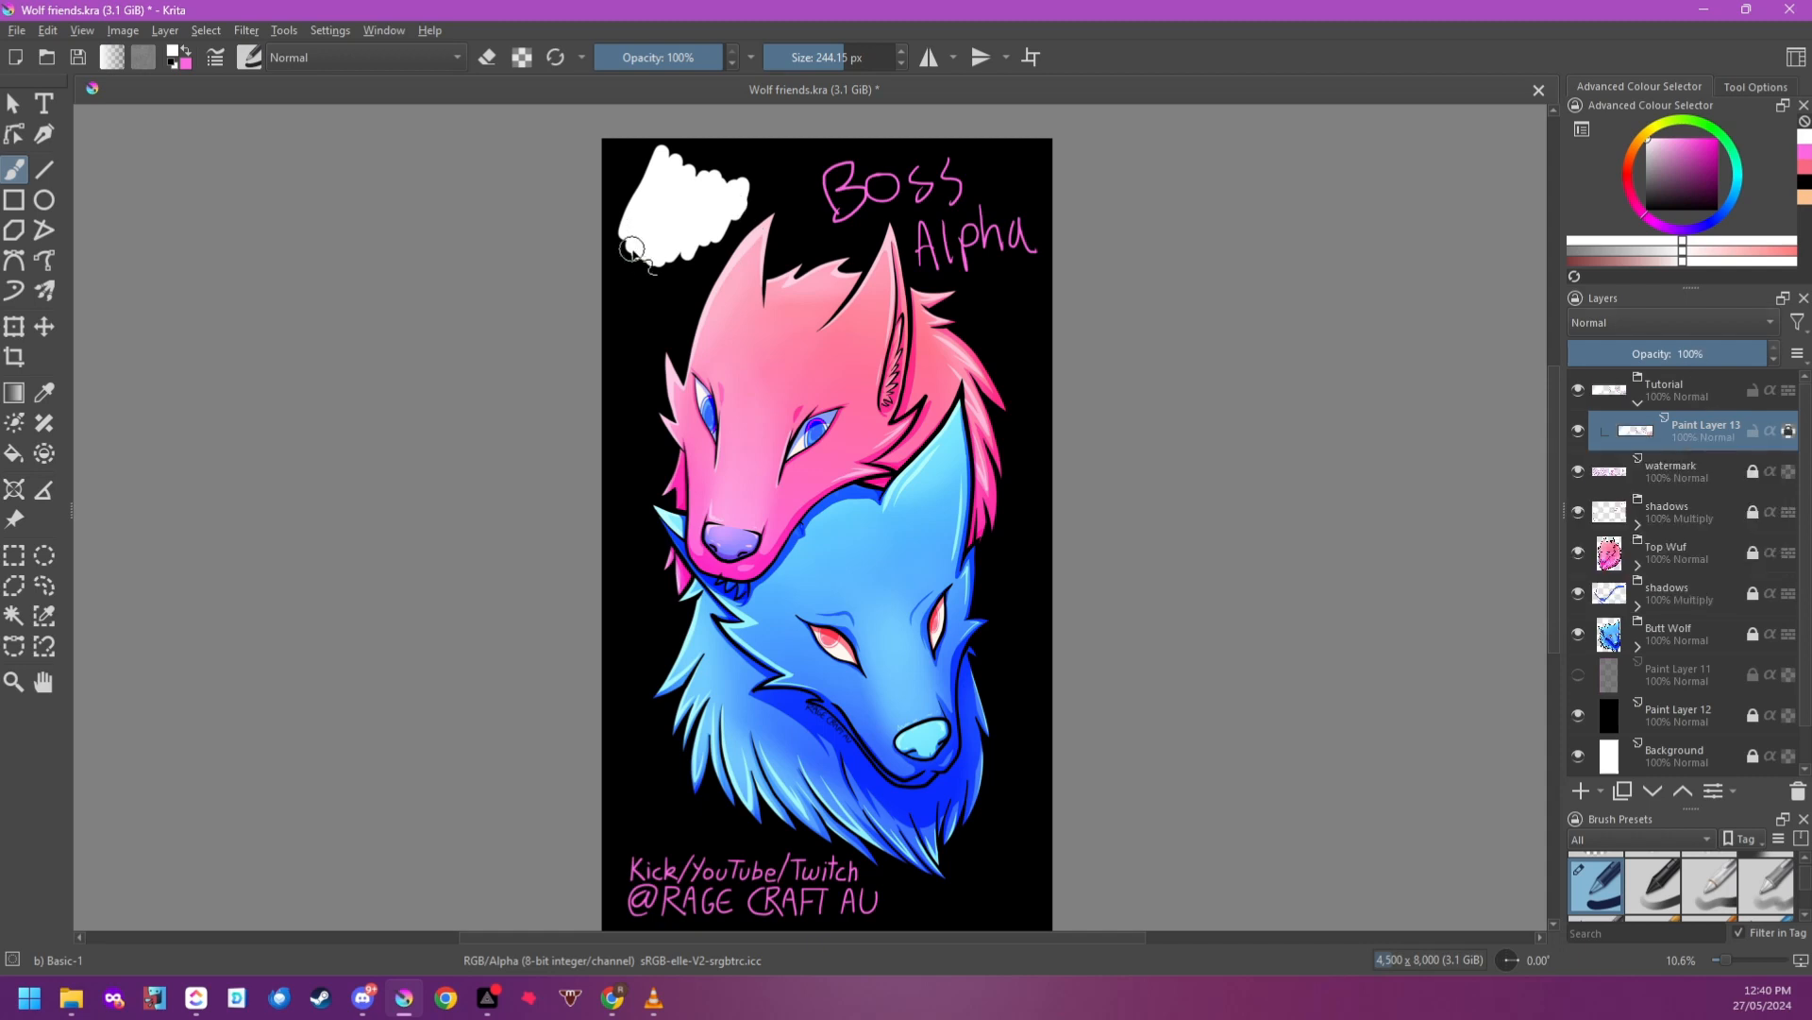
{"action": "left_click", "coordinate": [187, 50]}
{"action": "mouse_move", "coordinate": [630, 198]}
{"action": "left_mouse_down"}
{"action": "mouse_move", "coordinate": [733, 295]}
{"action": "mouse_move", "coordinate": [682, 203]}
{"action": "mouse_move", "coordinate": [612, 141]}
{"action": "mouse_move", "coordinate": [751, 213]}
{"action": "left_mouse_up"}
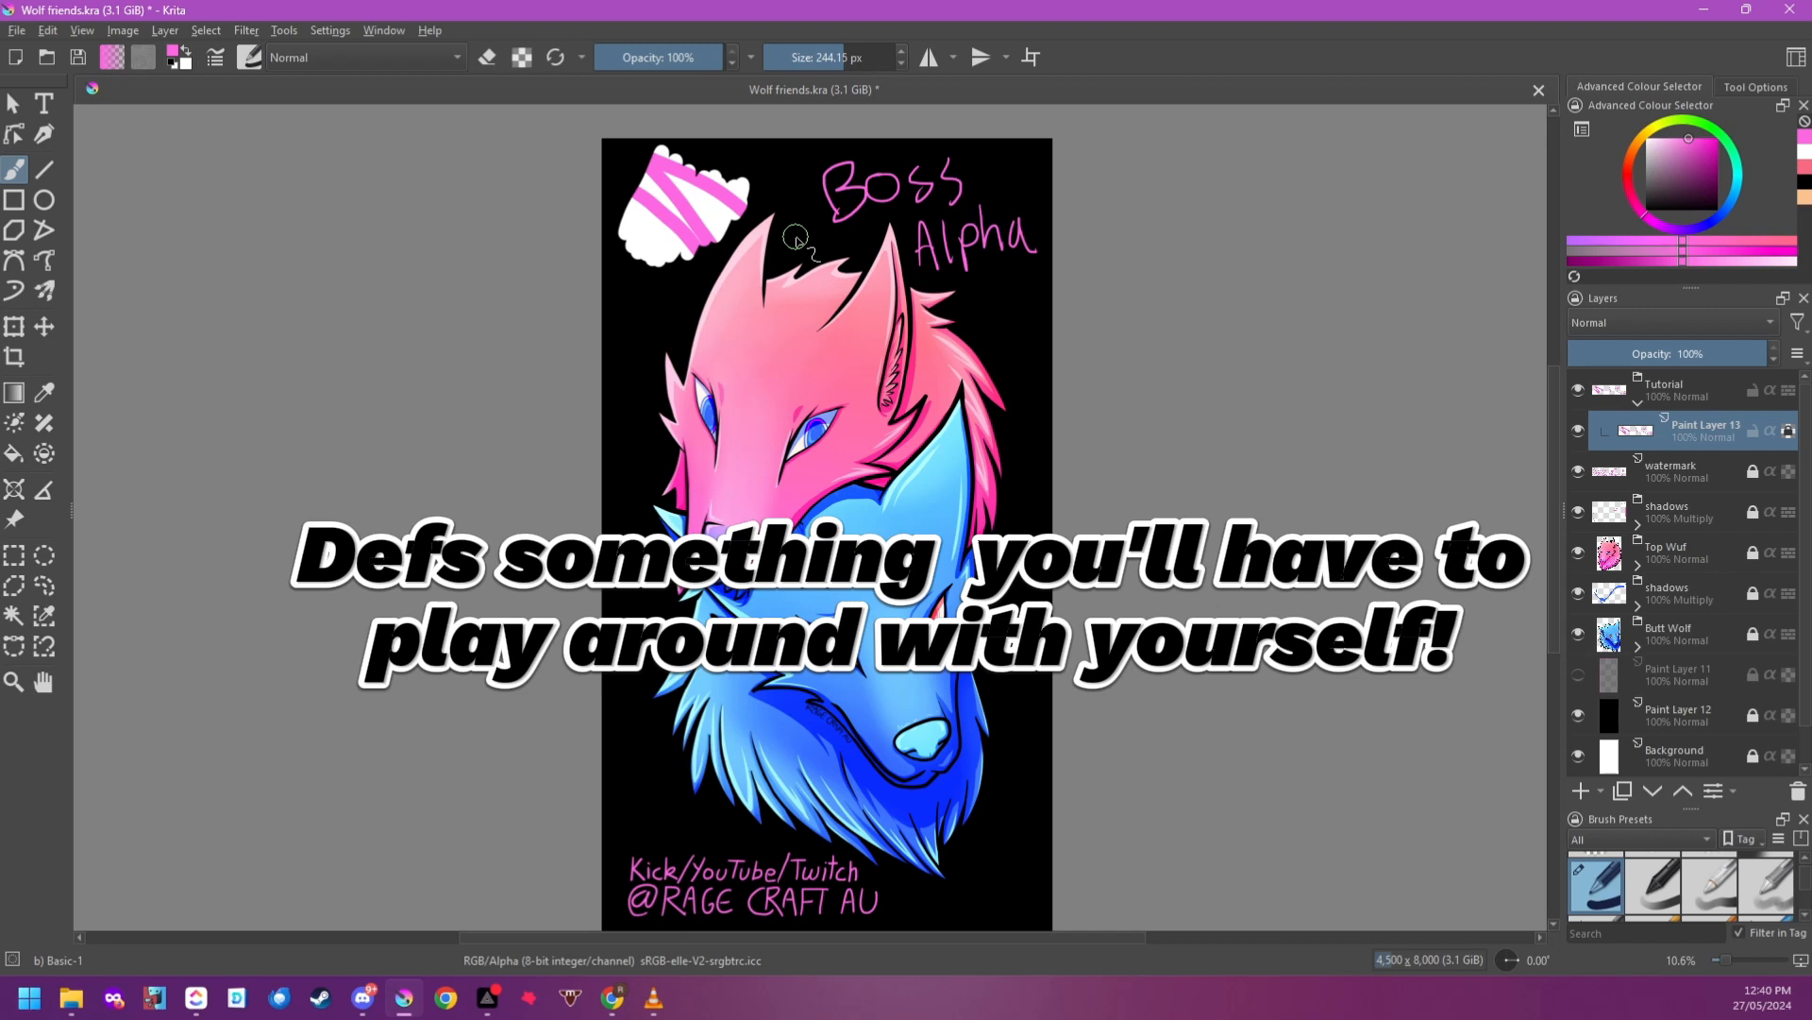
Lower the brush opacity to 34%, paint a translucent pink patch below the white one with alpha unlocked, and lock alpha again
{"action": "key", "text": "i"}
{"action": "key", "text": "i"}
{"action": "key", "text": "i"}
{"action": "key", "text": "i"}
{"action": "key", "text": "i"}
{"action": "key", "text": "i"}
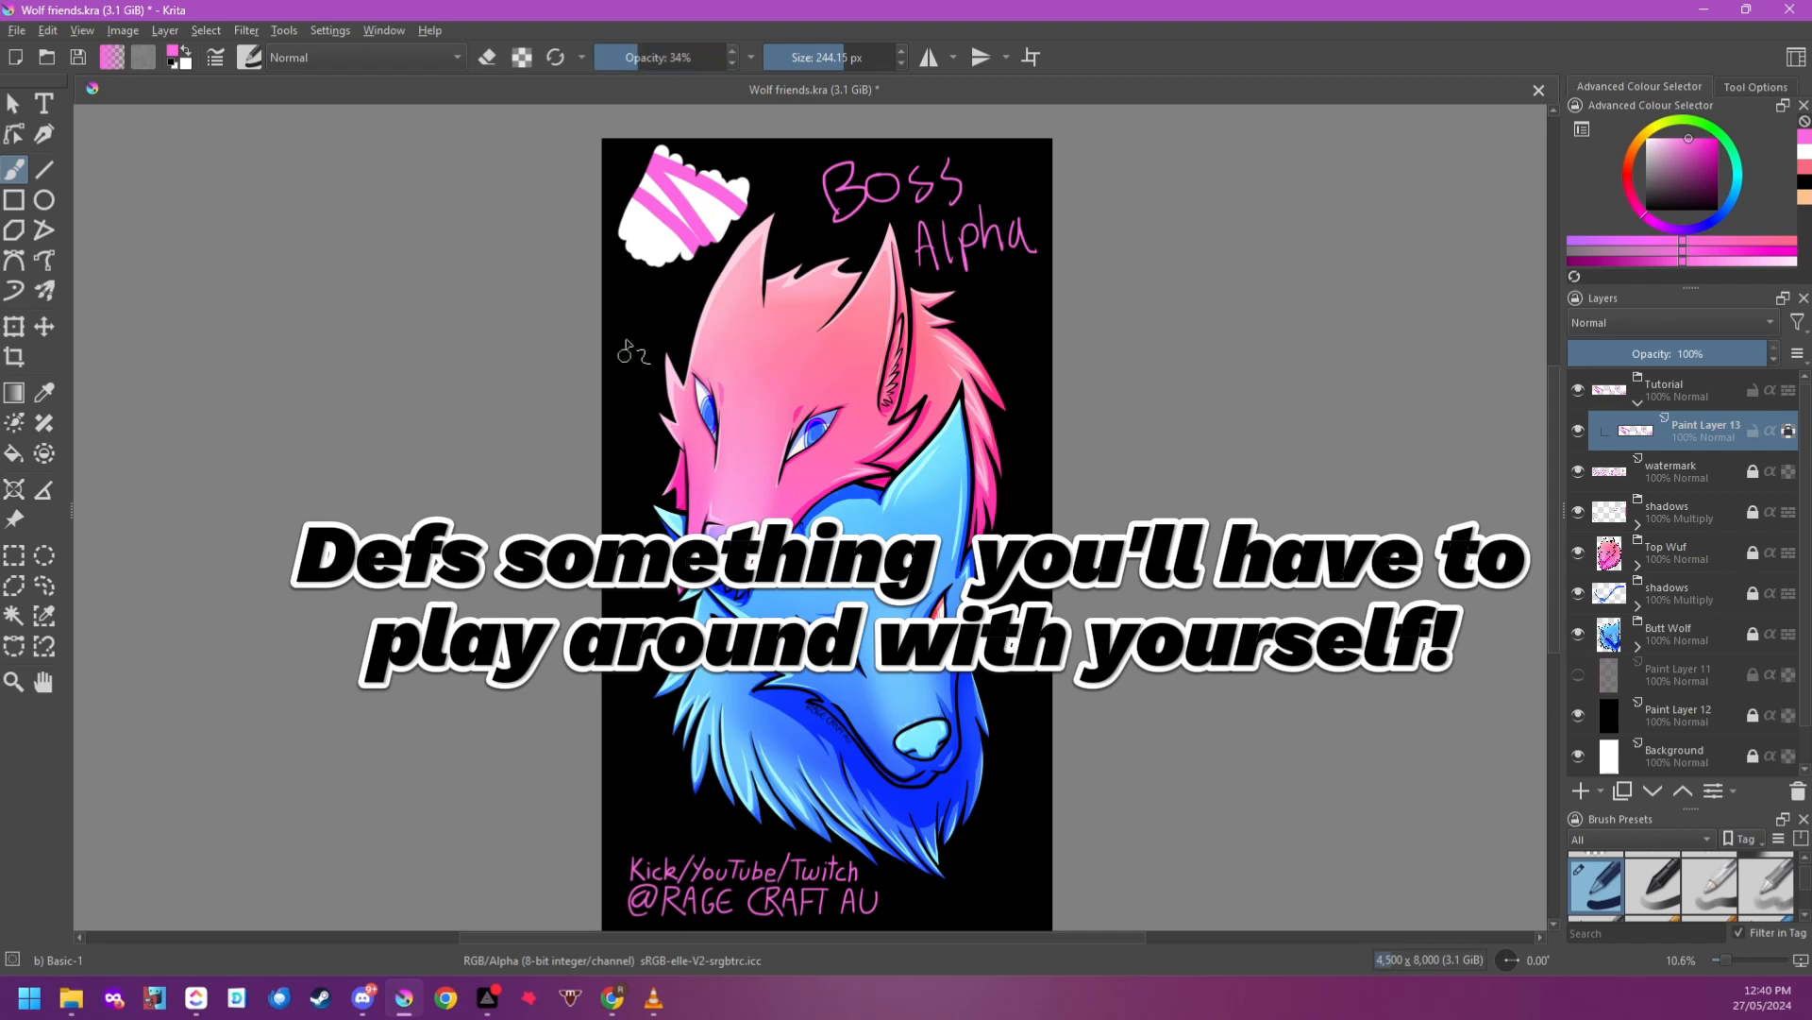
{"action": "mouse_move", "coordinate": [623, 293]}
{"action": "left_mouse_down"}
{"action": "mouse_move", "coordinate": [630, 363]}
{"action": "mouse_move", "coordinate": [659, 300]}
{"action": "mouse_move", "coordinate": [665, 360]}
{"action": "left_mouse_up"}
{"action": "left_click", "coordinate": [1787, 430]}
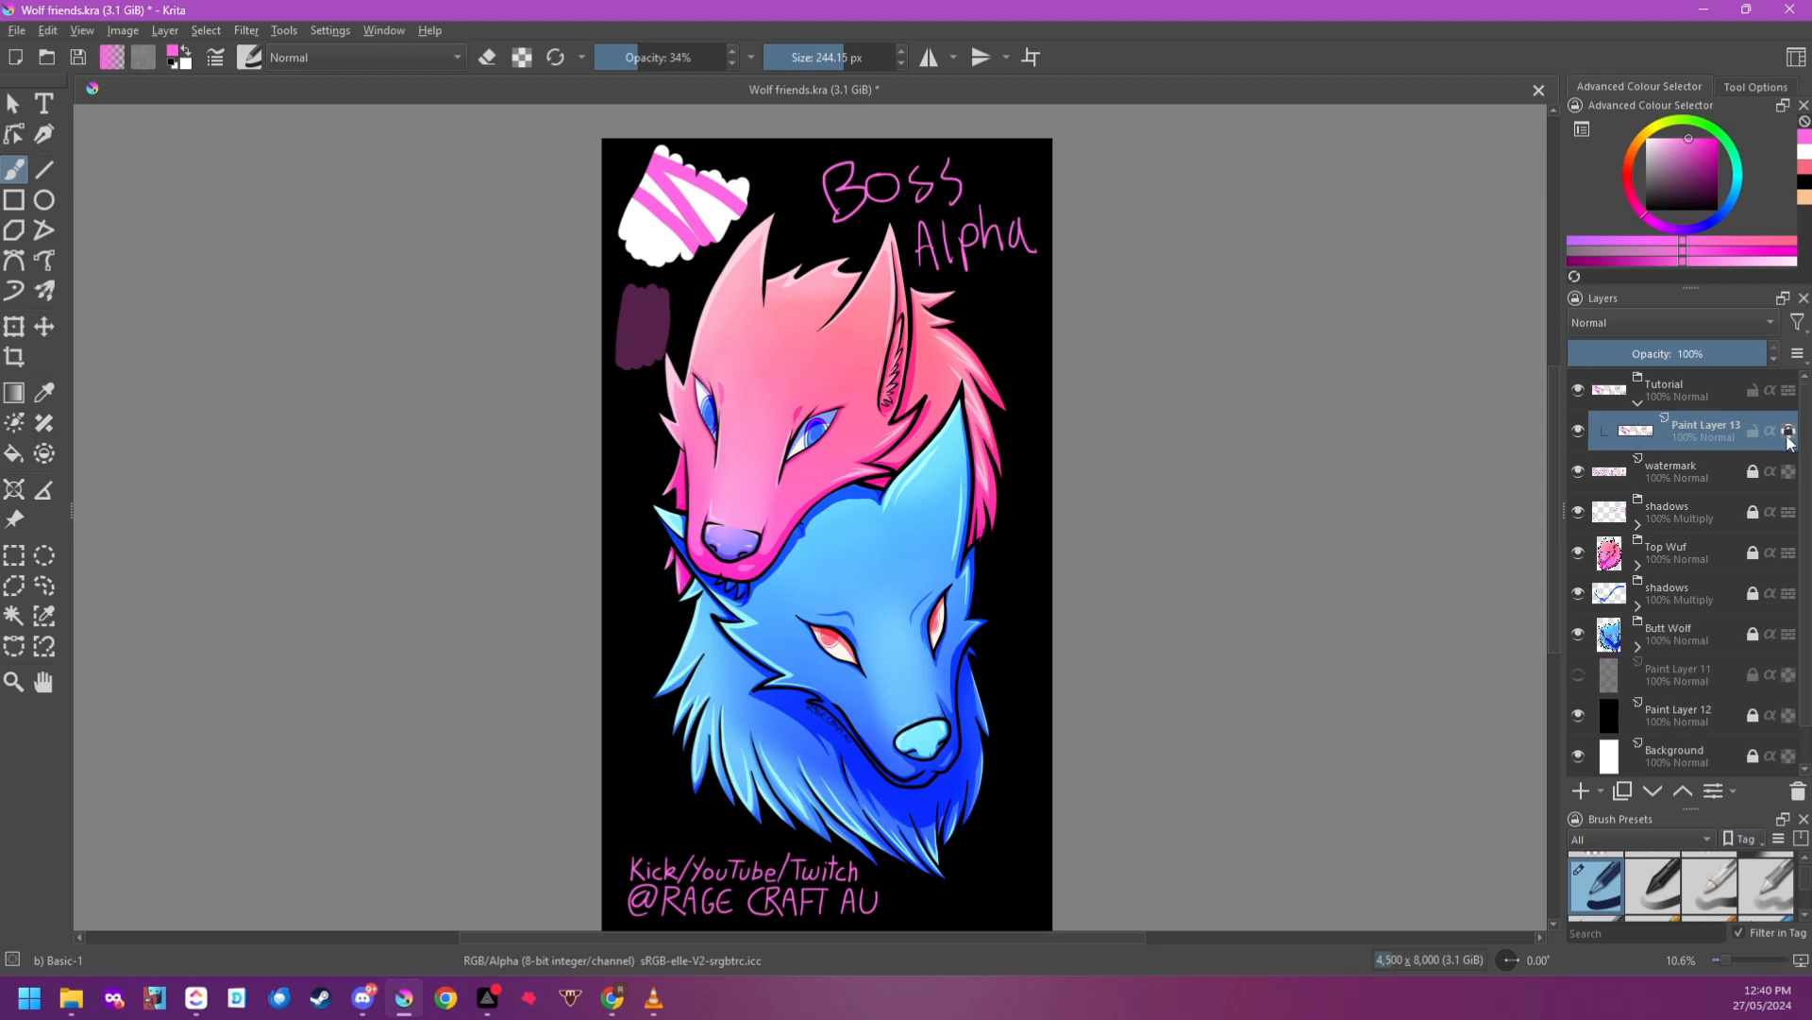
Restore the brush opacity to 100% and paint further pink strokes across the white patch with alpha locked
{"action": "key", "text": "o"}
{"action": "key", "text": "o"}
{"action": "key", "text": "o"}
{"action": "key", "text": "o"}
{"action": "key", "text": "o"}
{"action": "key", "text": "o"}
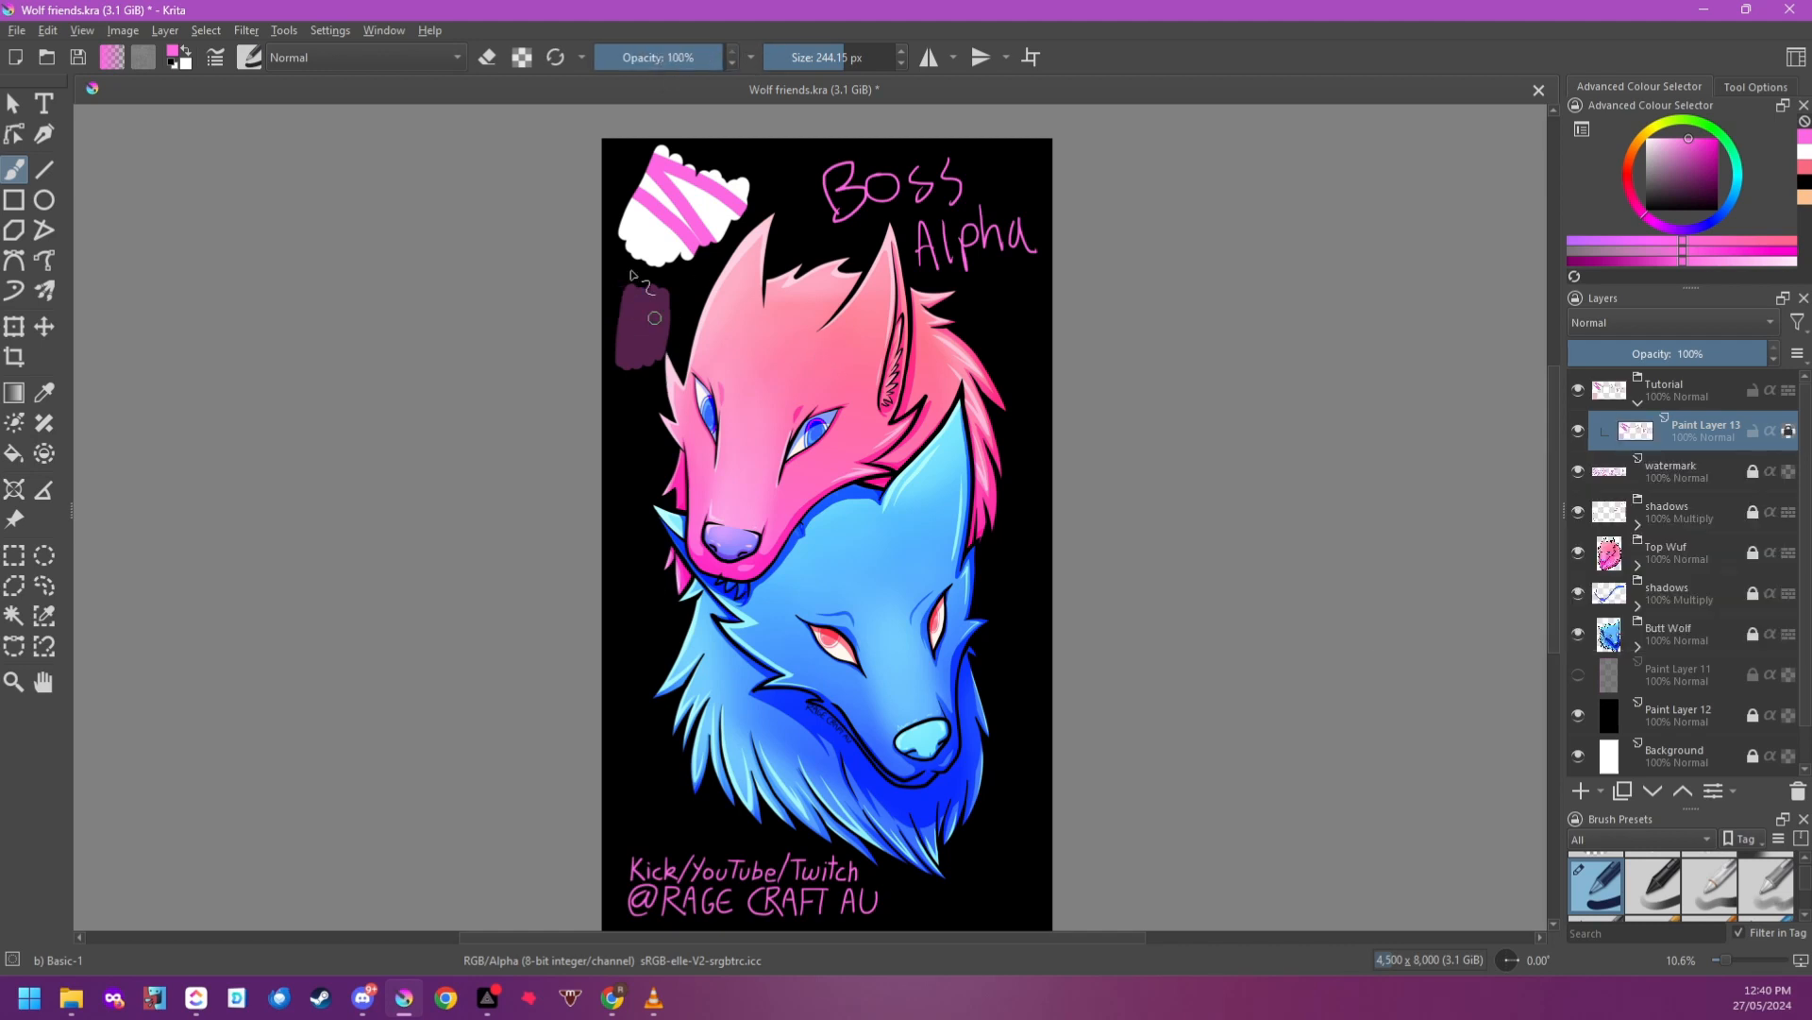
{"action": "left_click_drag", "start_coordinate": [650, 269], "coordinate": [690, 123]}
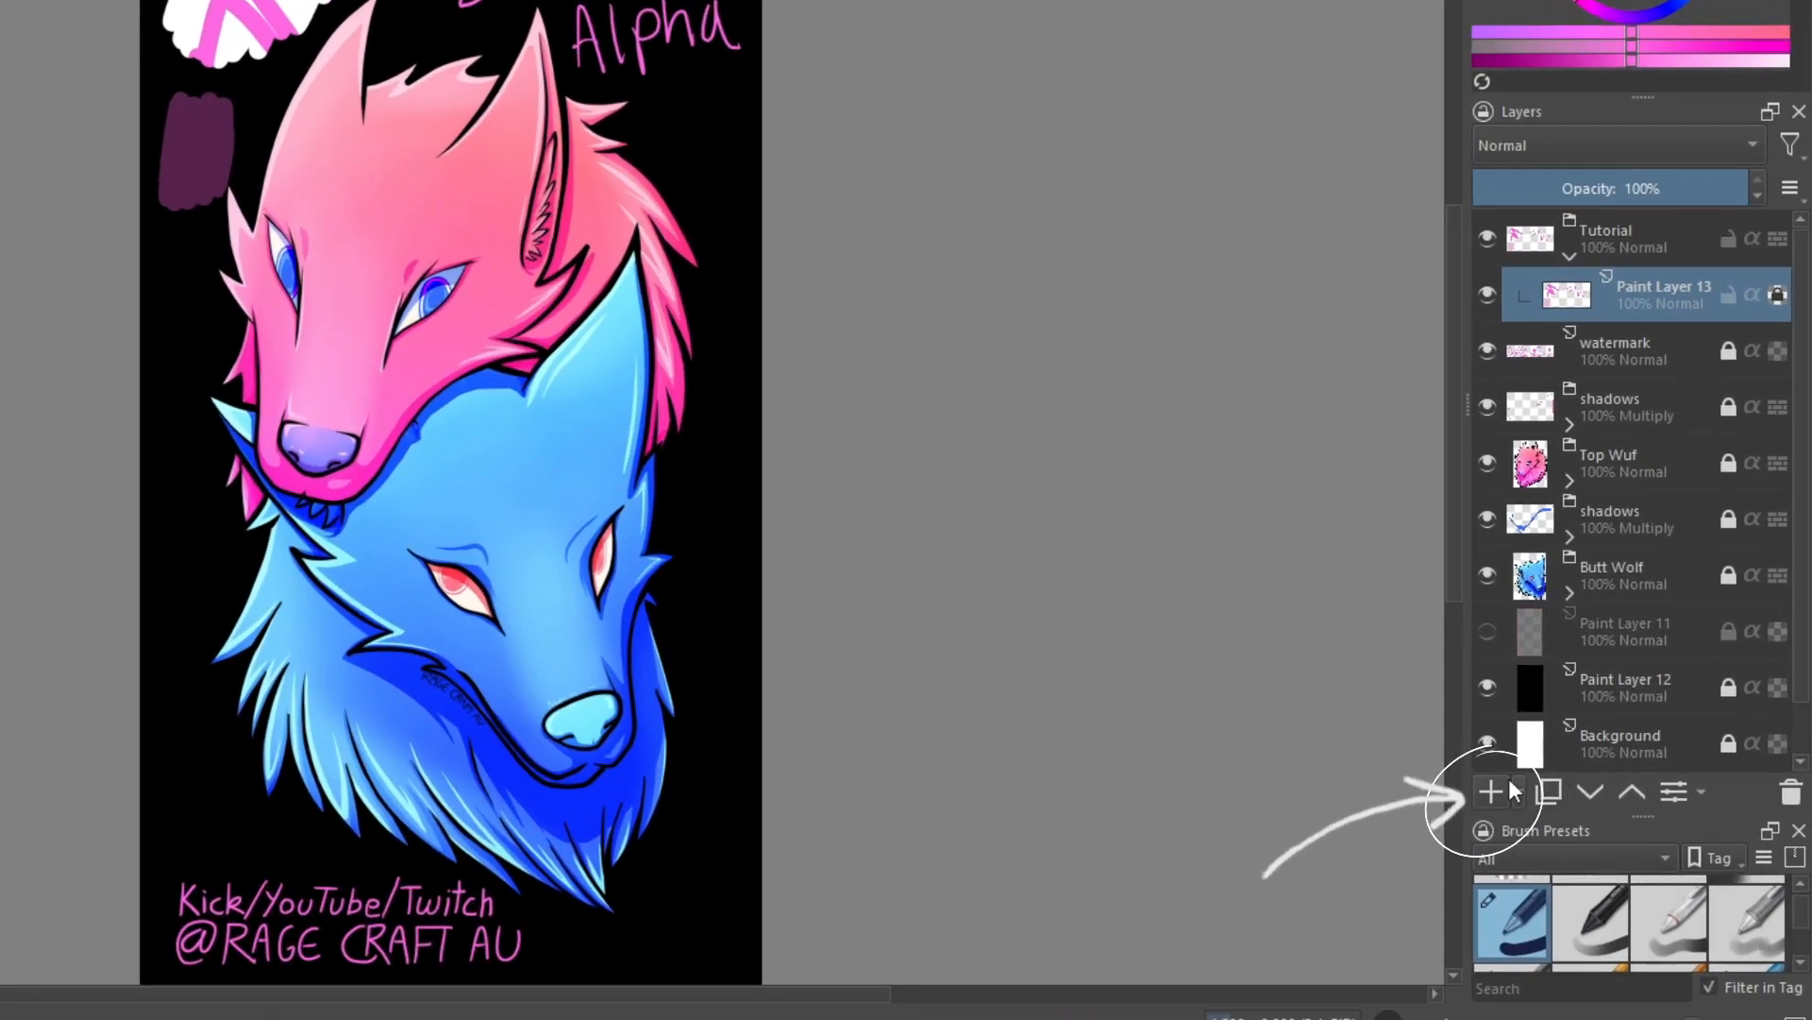
Look through the layer and mask types available for adding, and close the list
{"action": "left_click", "coordinate": [1520, 791]}
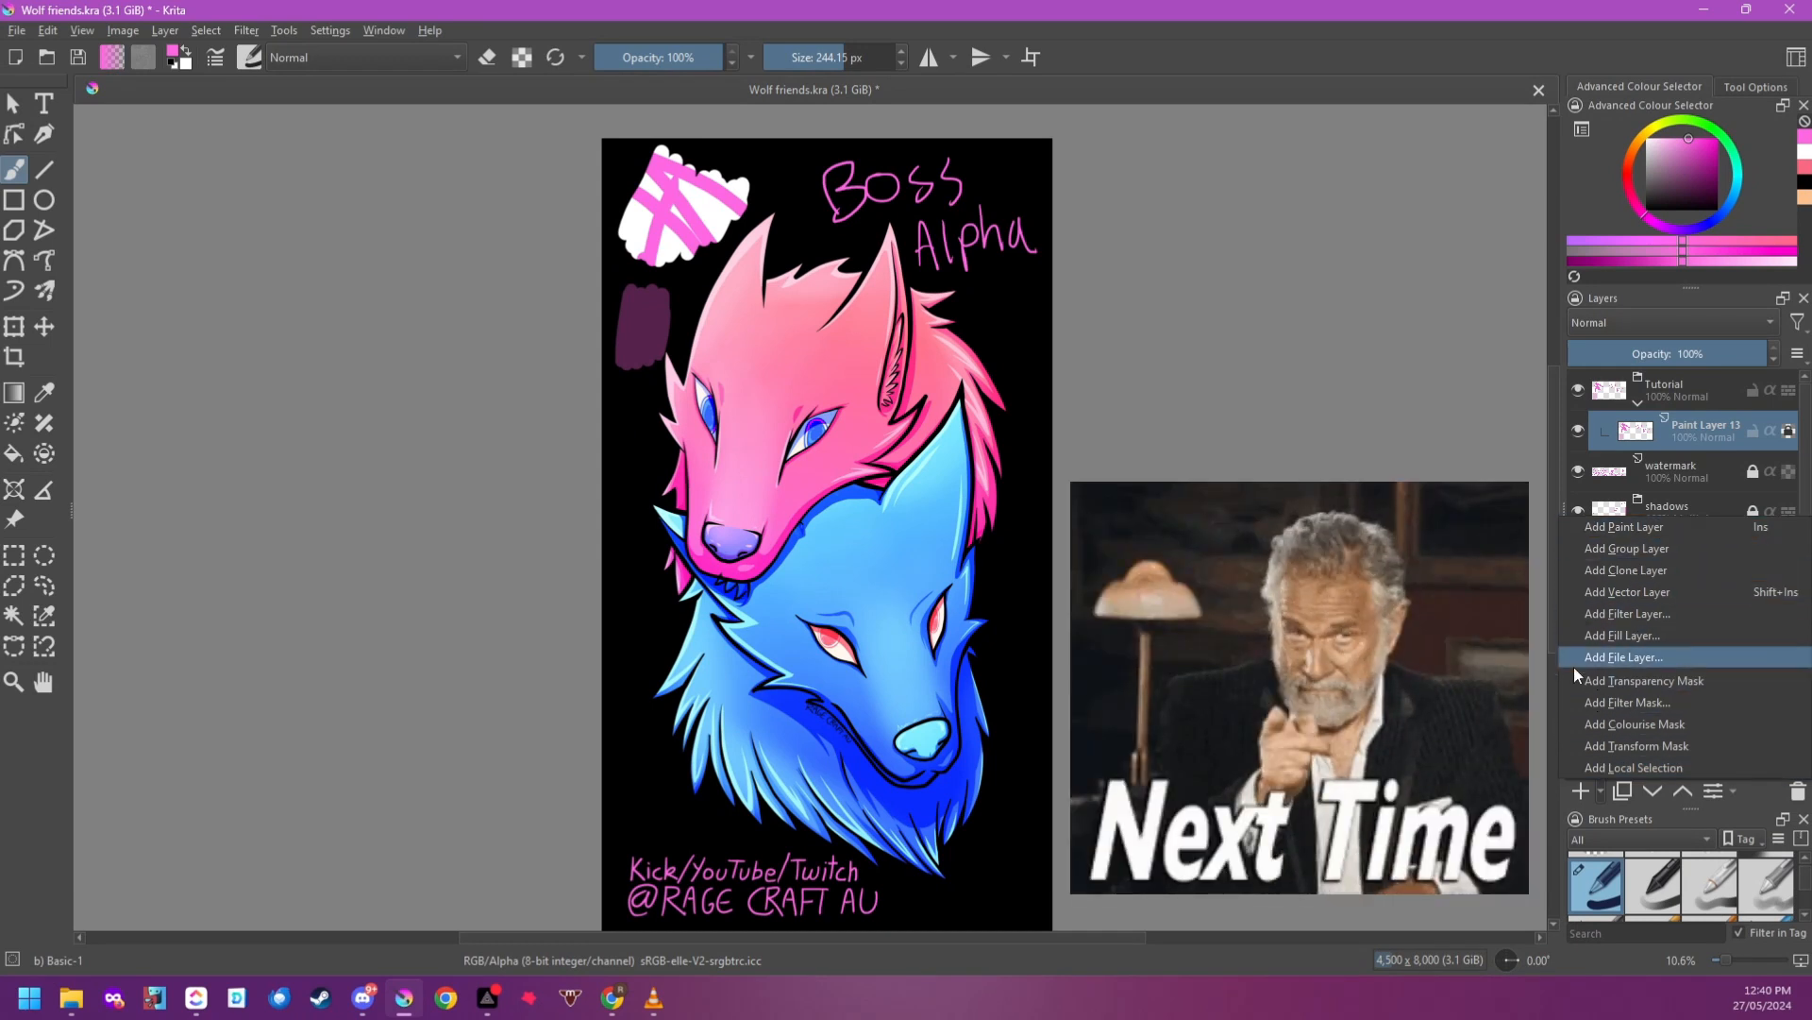
{"action": "left_click", "coordinate": [1562, 808]}
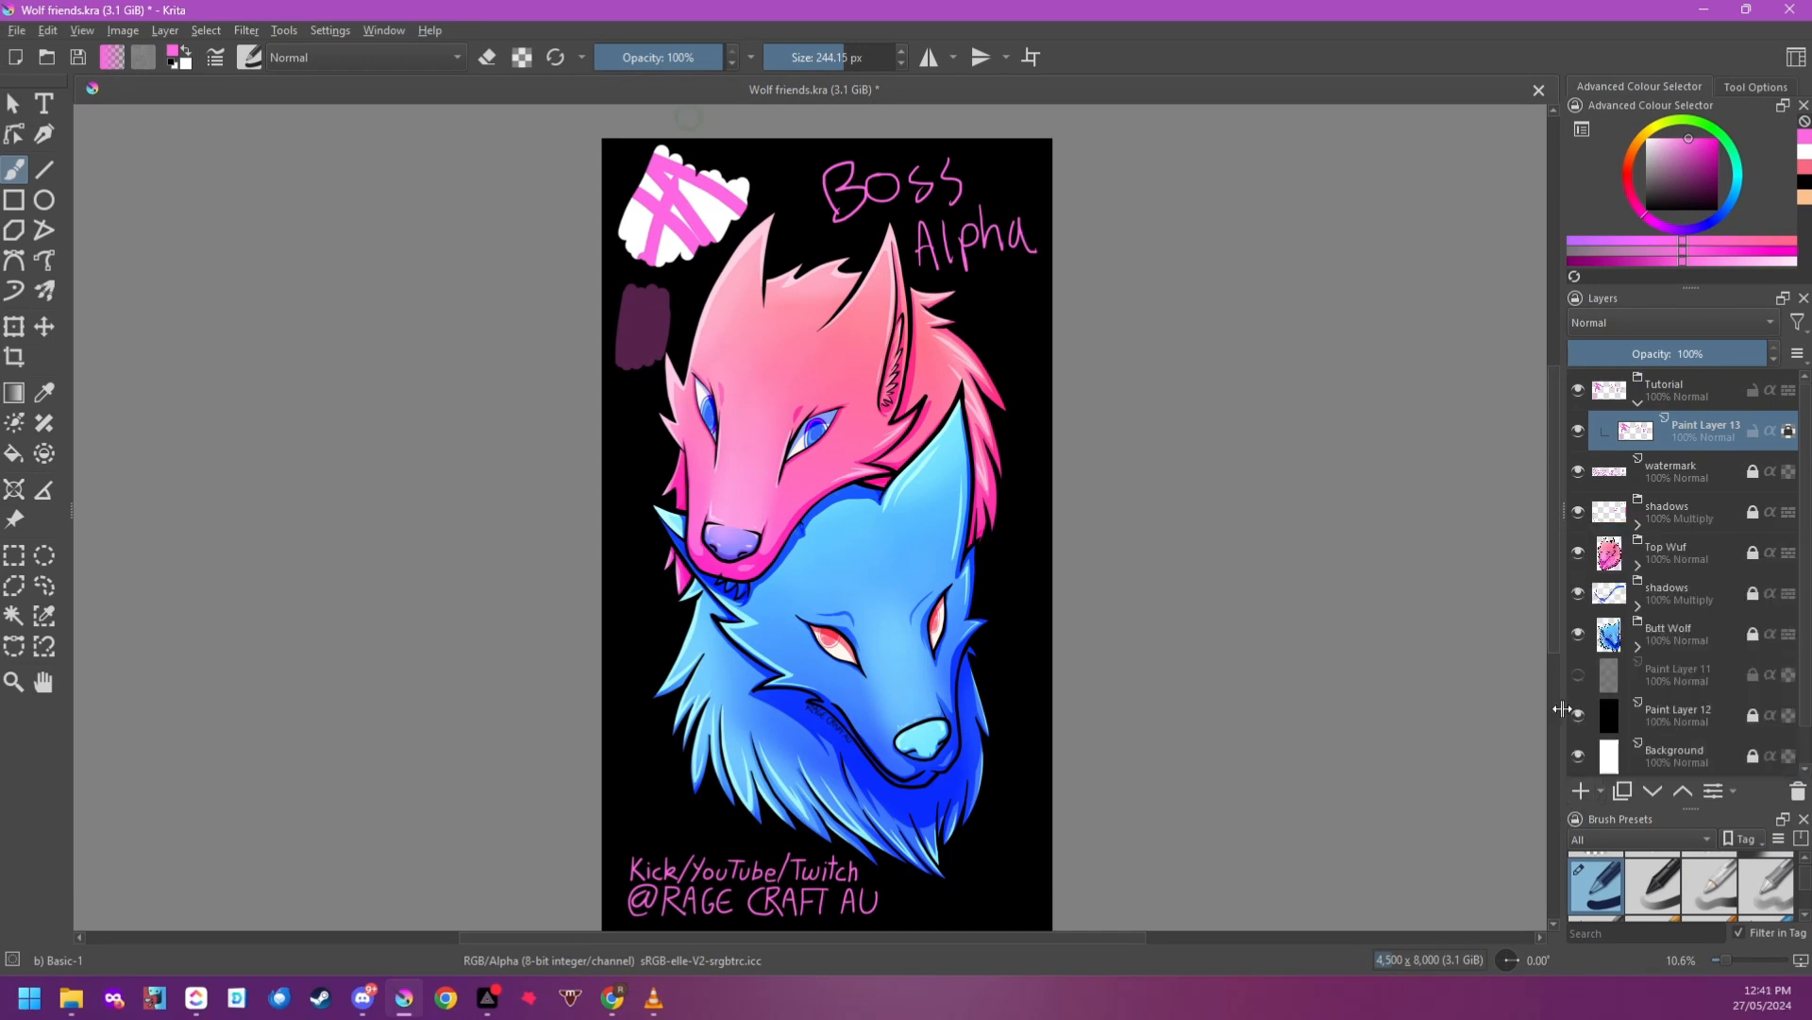
Replace Paint Layer 13 with a new blank paint layer in the Tutorial group and open its name for editing
{"action": "left_click", "coordinate": [1797, 791]}
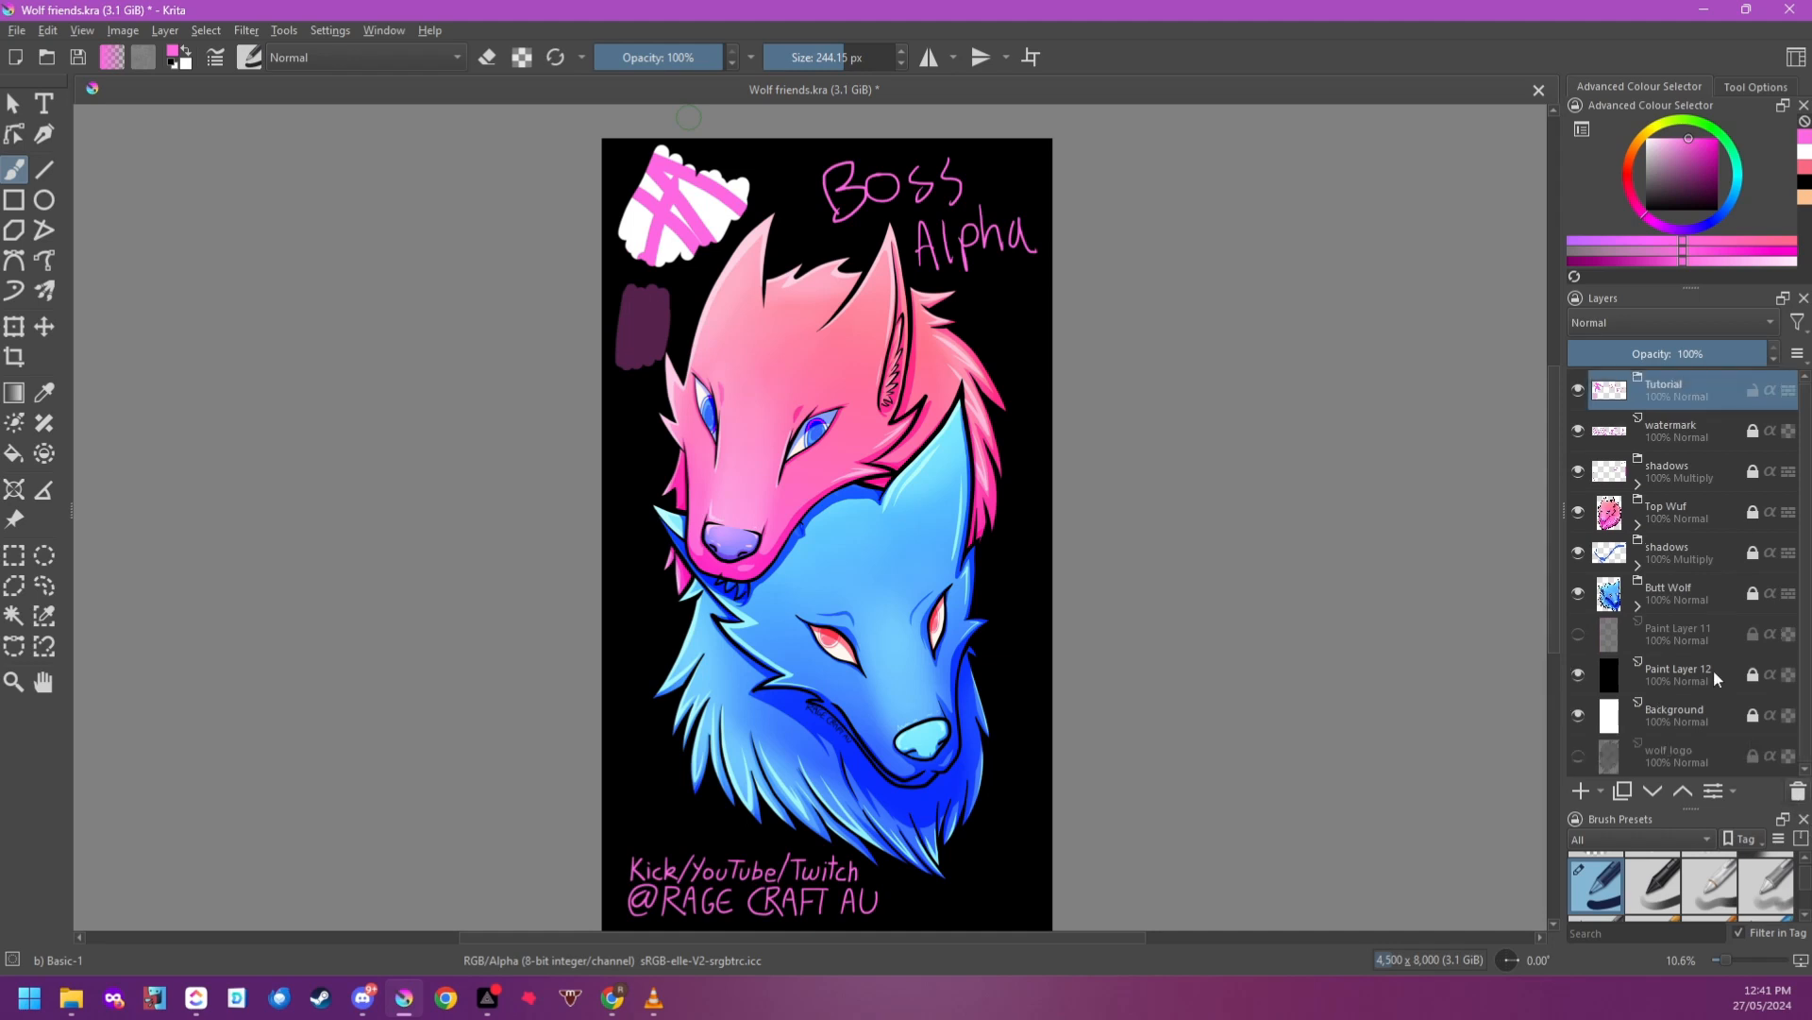
{"action": "left_click", "coordinate": [1577, 793]}
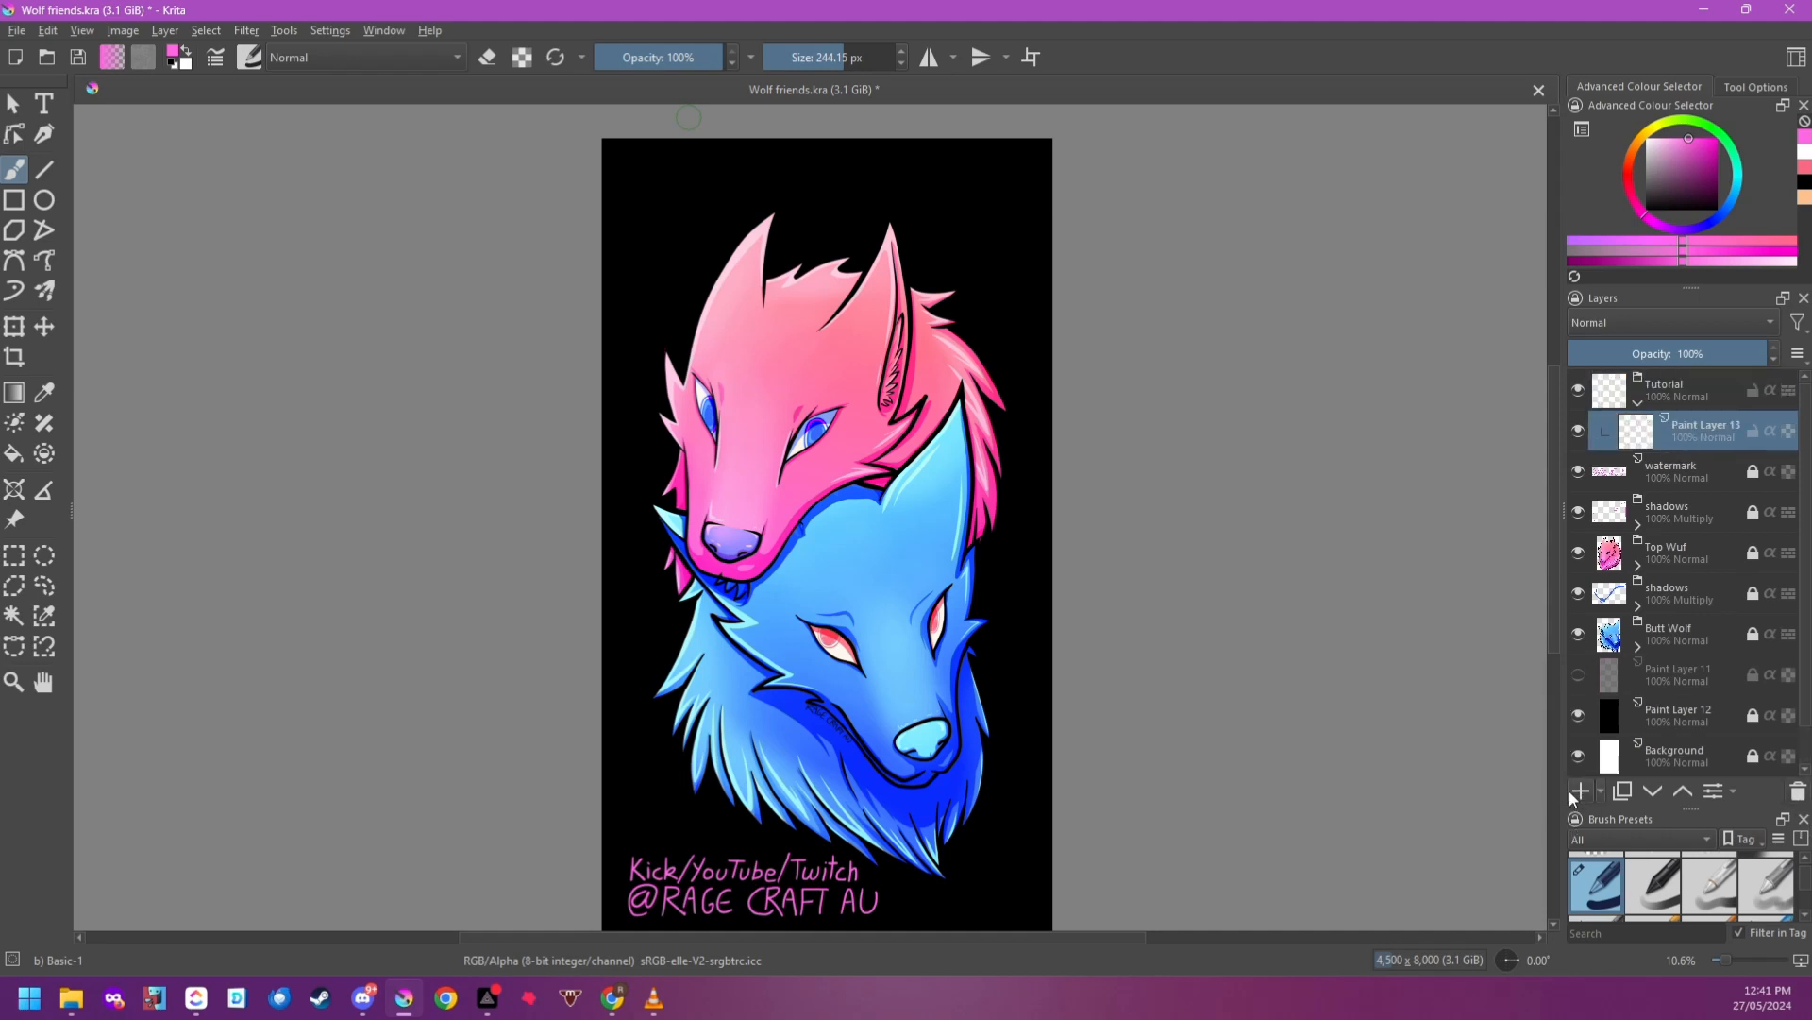
{"action": "double_click", "coordinate": [1691, 425]}
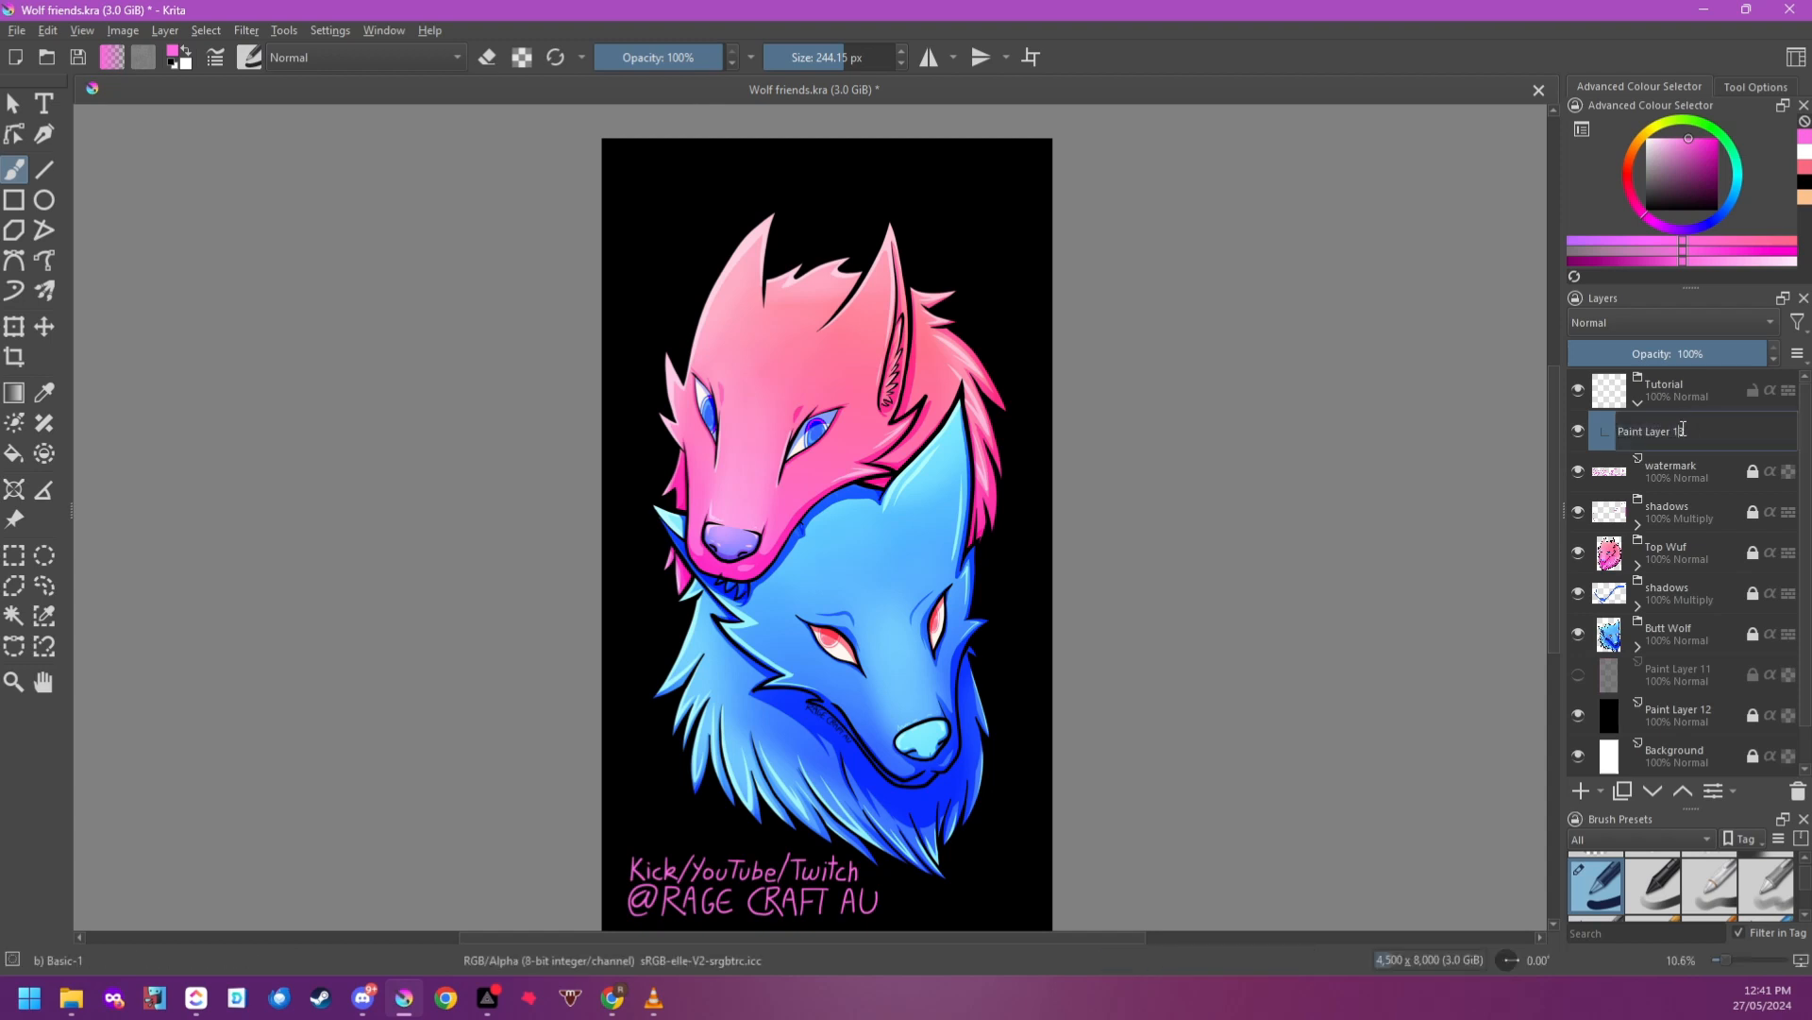
{"action": "left_click", "coordinate": [1668, 479]}
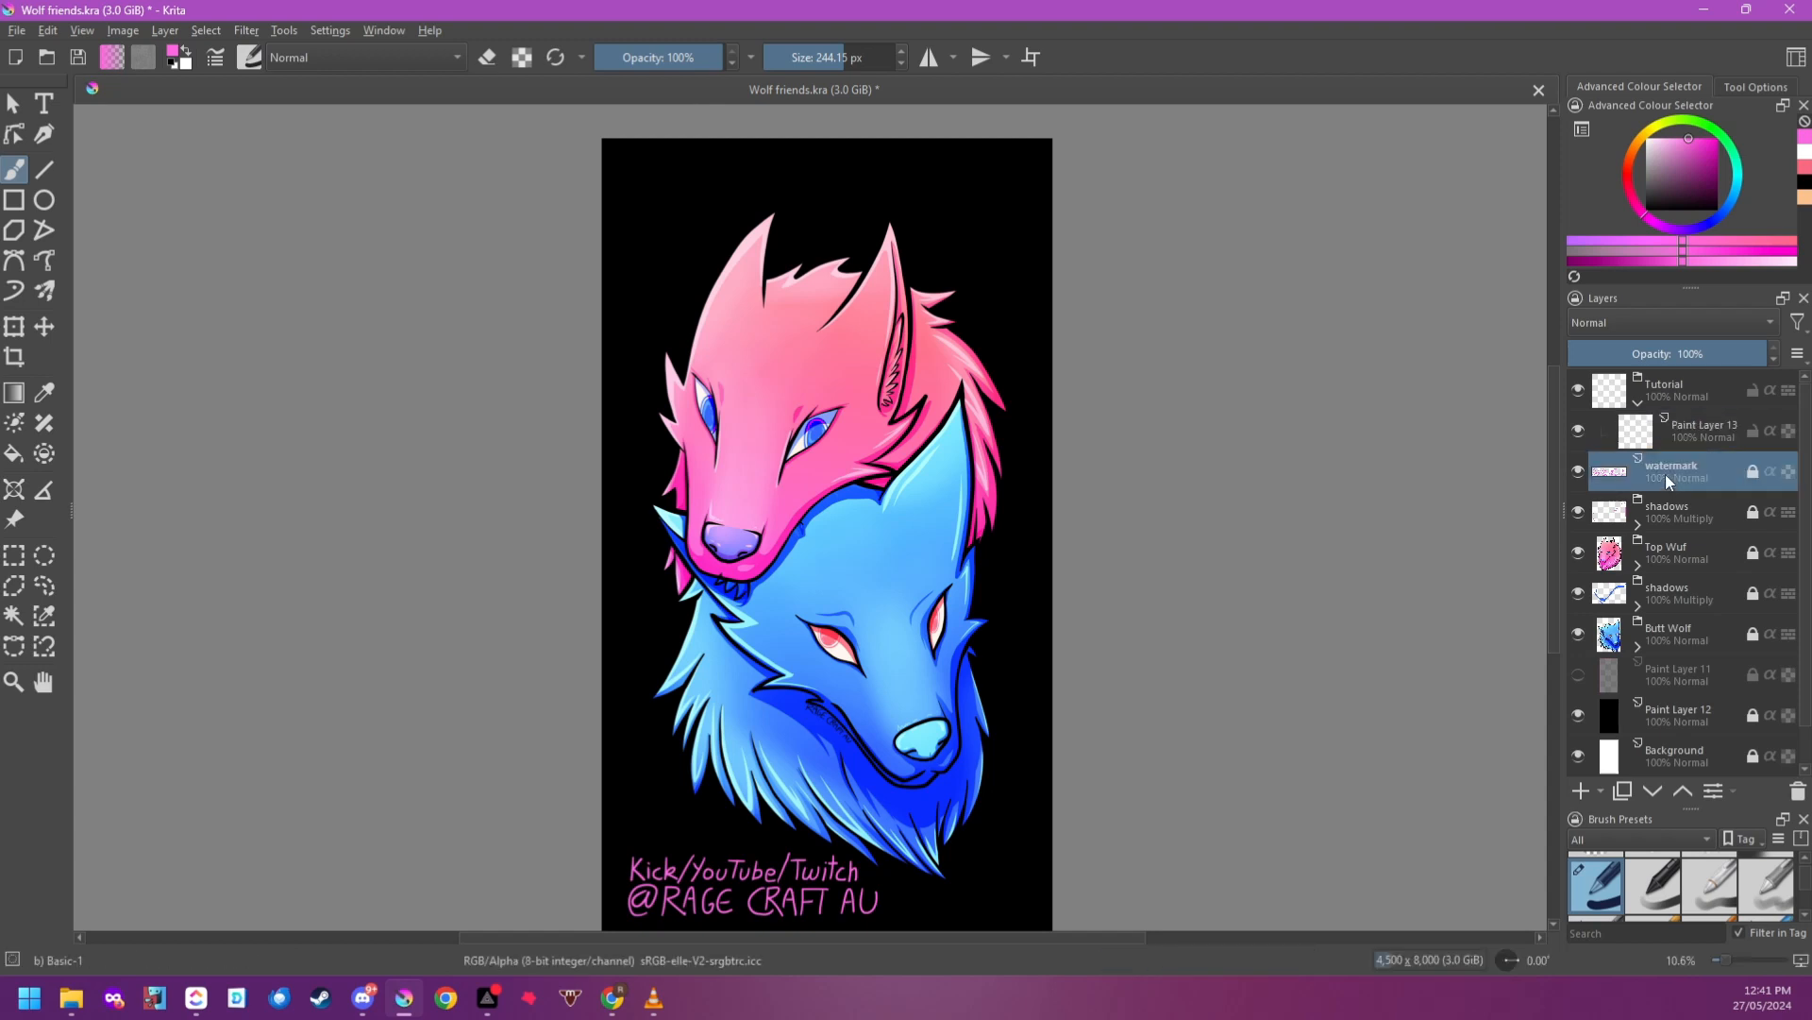
Handwrite "Layer panels" in pink above the wolves on the new Paint Layer 13 and draw a smiley face below the lettering
{"action": "left_click", "coordinate": [1690, 432]}
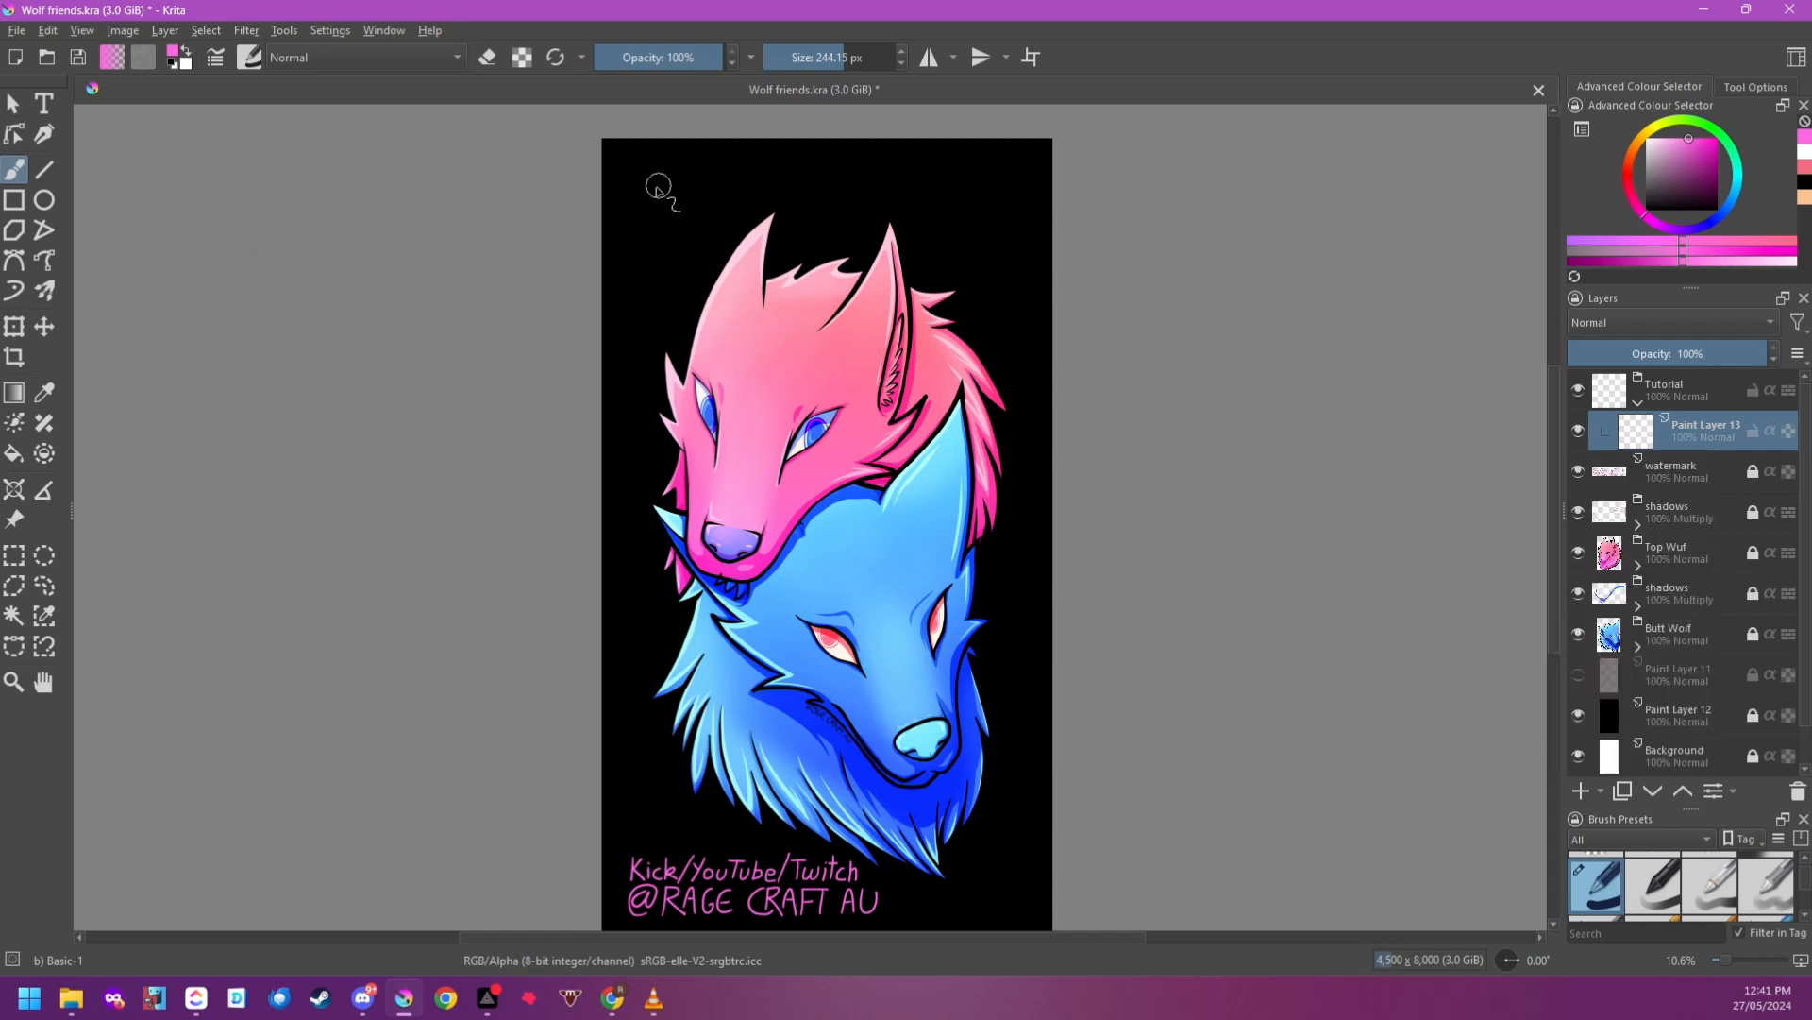
{"action": "mouse_move", "coordinate": [651, 202]}
{"action": "left_mouse_down"}
{"action": "mouse_move", "coordinate": [692, 175]}
{"action": "mouse_move", "coordinate": [695, 195]}
{"action": "mouse_move", "coordinate": [771, 193]}
{"action": "mouse_move", "coordinate": [826, 168]}
{"action": "mouse_move", "coordinate": [860, 199]}
{"action": "mouse_move", "coordinate": [847, 226]}
{"action": "mouse_move", "coordinate": [907, 220]}
{"action": "mouse_move", "coordinate": [973, 203]}
{"action": "mouse_move", "coordinate": [985, 172]}
{"action": "mouse_move", "coordinate": [1024, 184]}
{"action": "mouse_move", "coordinate": [1028, 232]}
{"action": "mouse_move", "coordinate": [1022, 179]}
{"action": "left_mouse_up"}
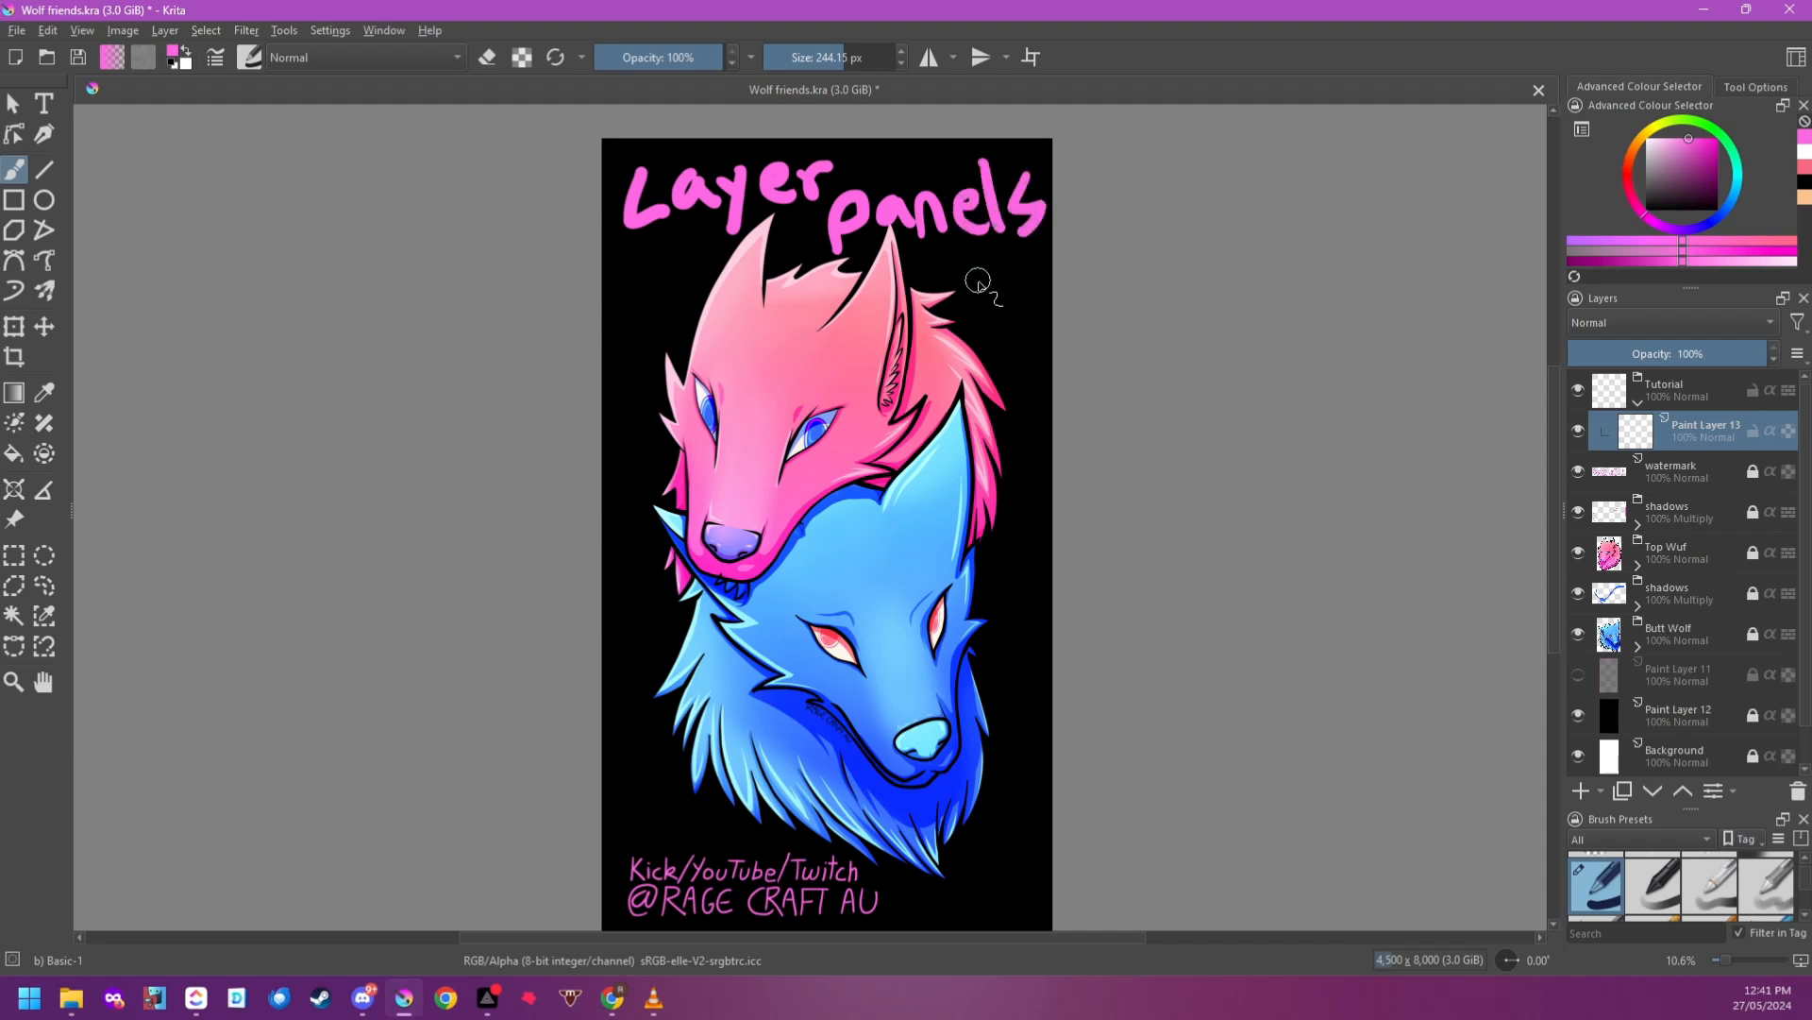
{"action": "mouse_move", "coordinate": [993, 262]}
{"action": "left_mouse_down"}
{"action": "mouse_move", "coordinate": [990, 283]}
{"action": "mouse_move", "coordinate": [1014, 284]}
{"action": "mouse_move", "coordinate": [988, 316]}
{"action": "mouse_move", "coordinate": [1033, 302]}
{"action": "left_mouse_up"}
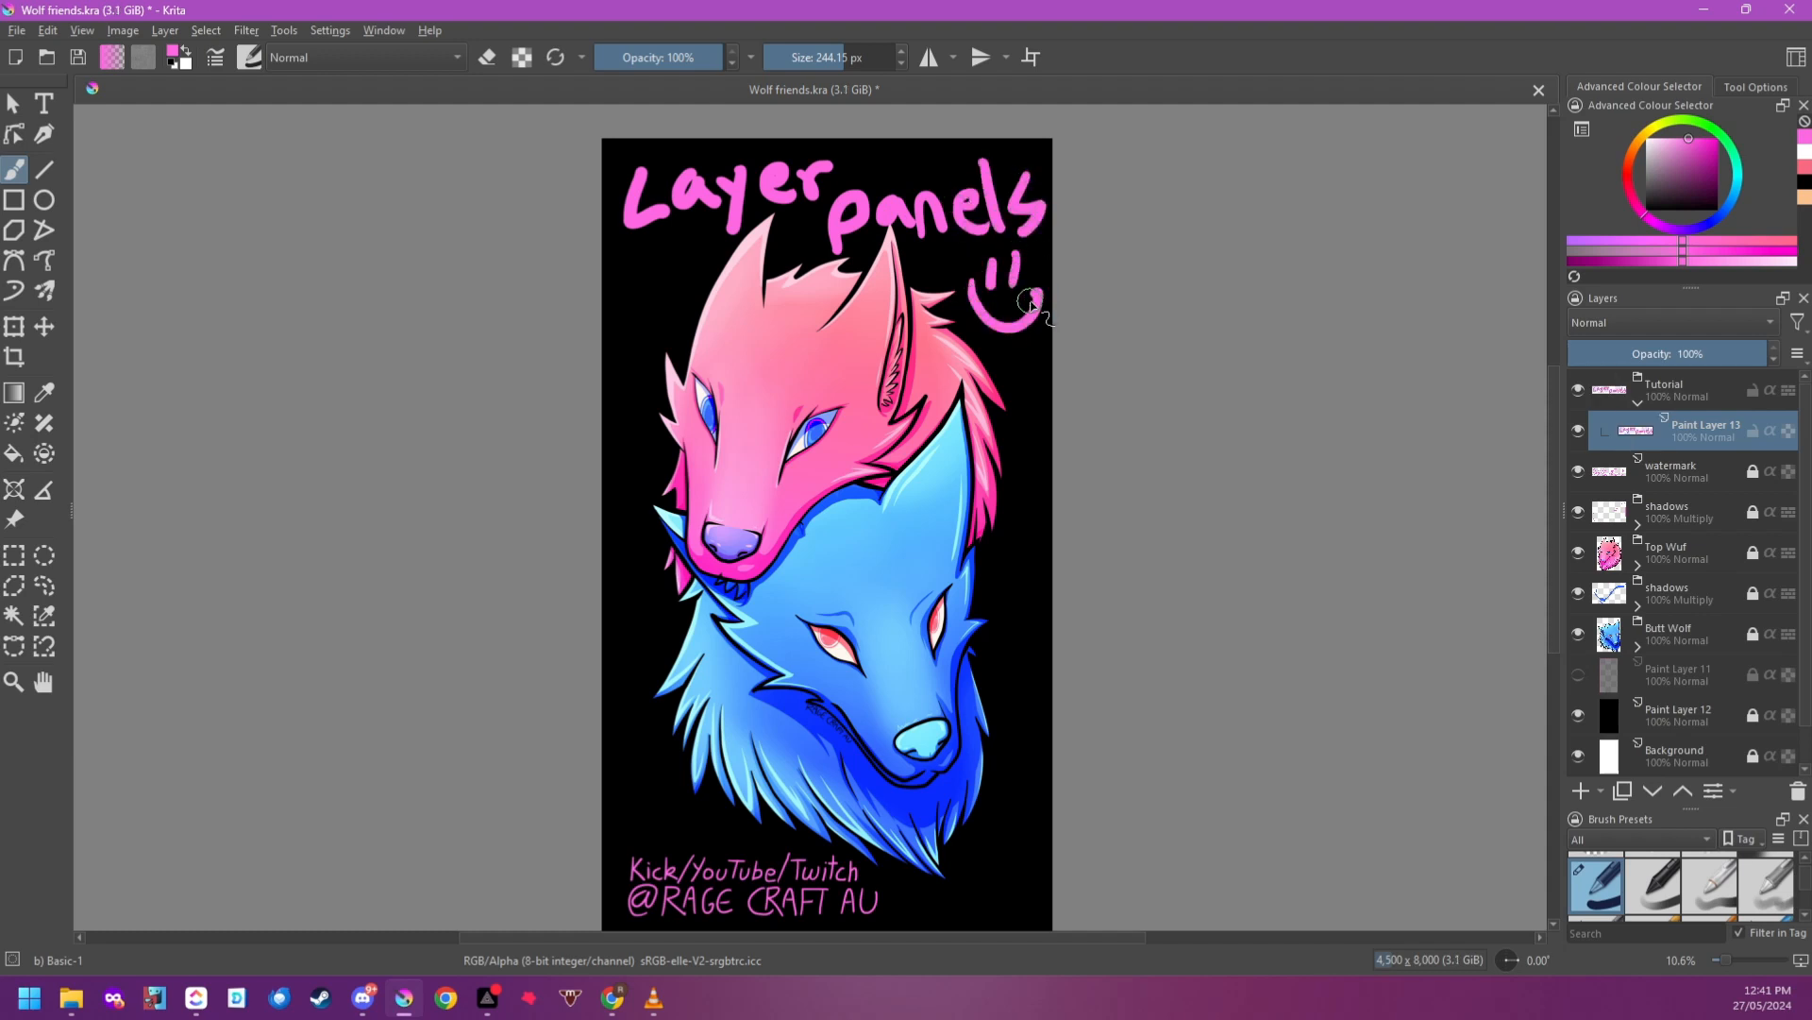
View Paint Layer 13's properties and its list of further layer commands, closing both without changes
{"action": "left_click", "coordinate": [1720, 791]}
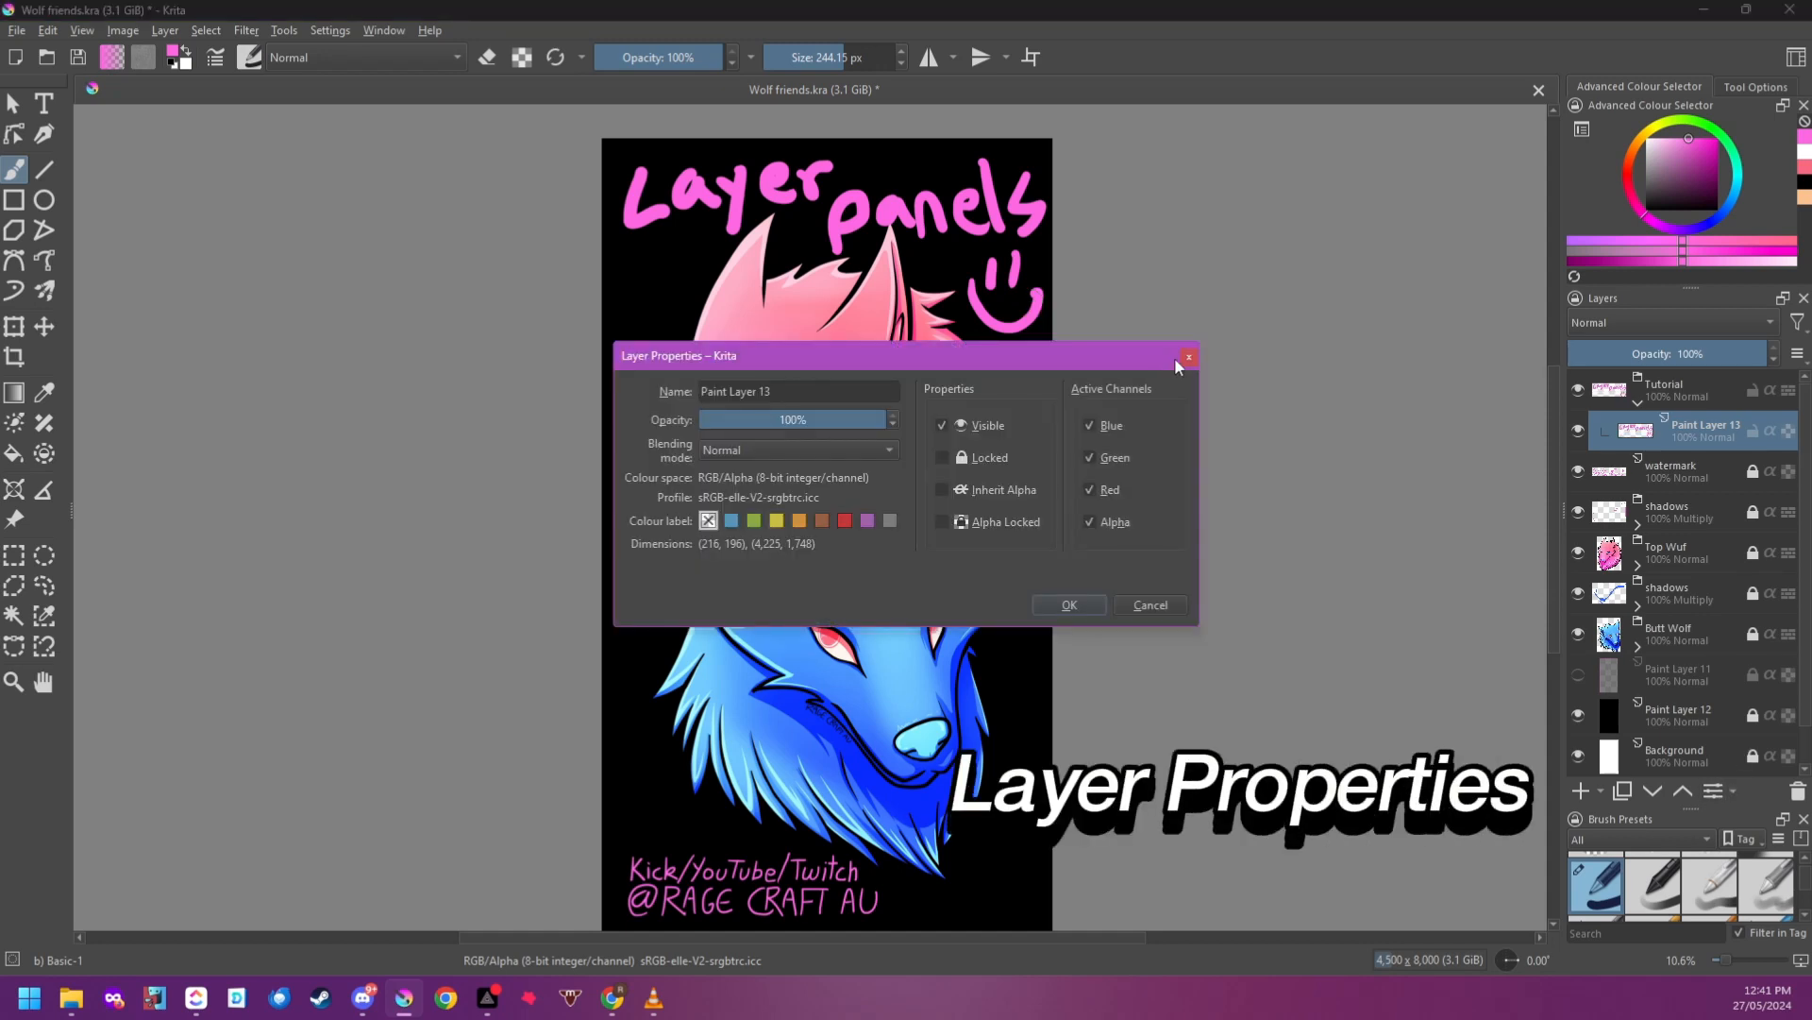
{"action": "key", "text": "Escape"}
{"action": "left_click", "coordinate": [1731, 790]}
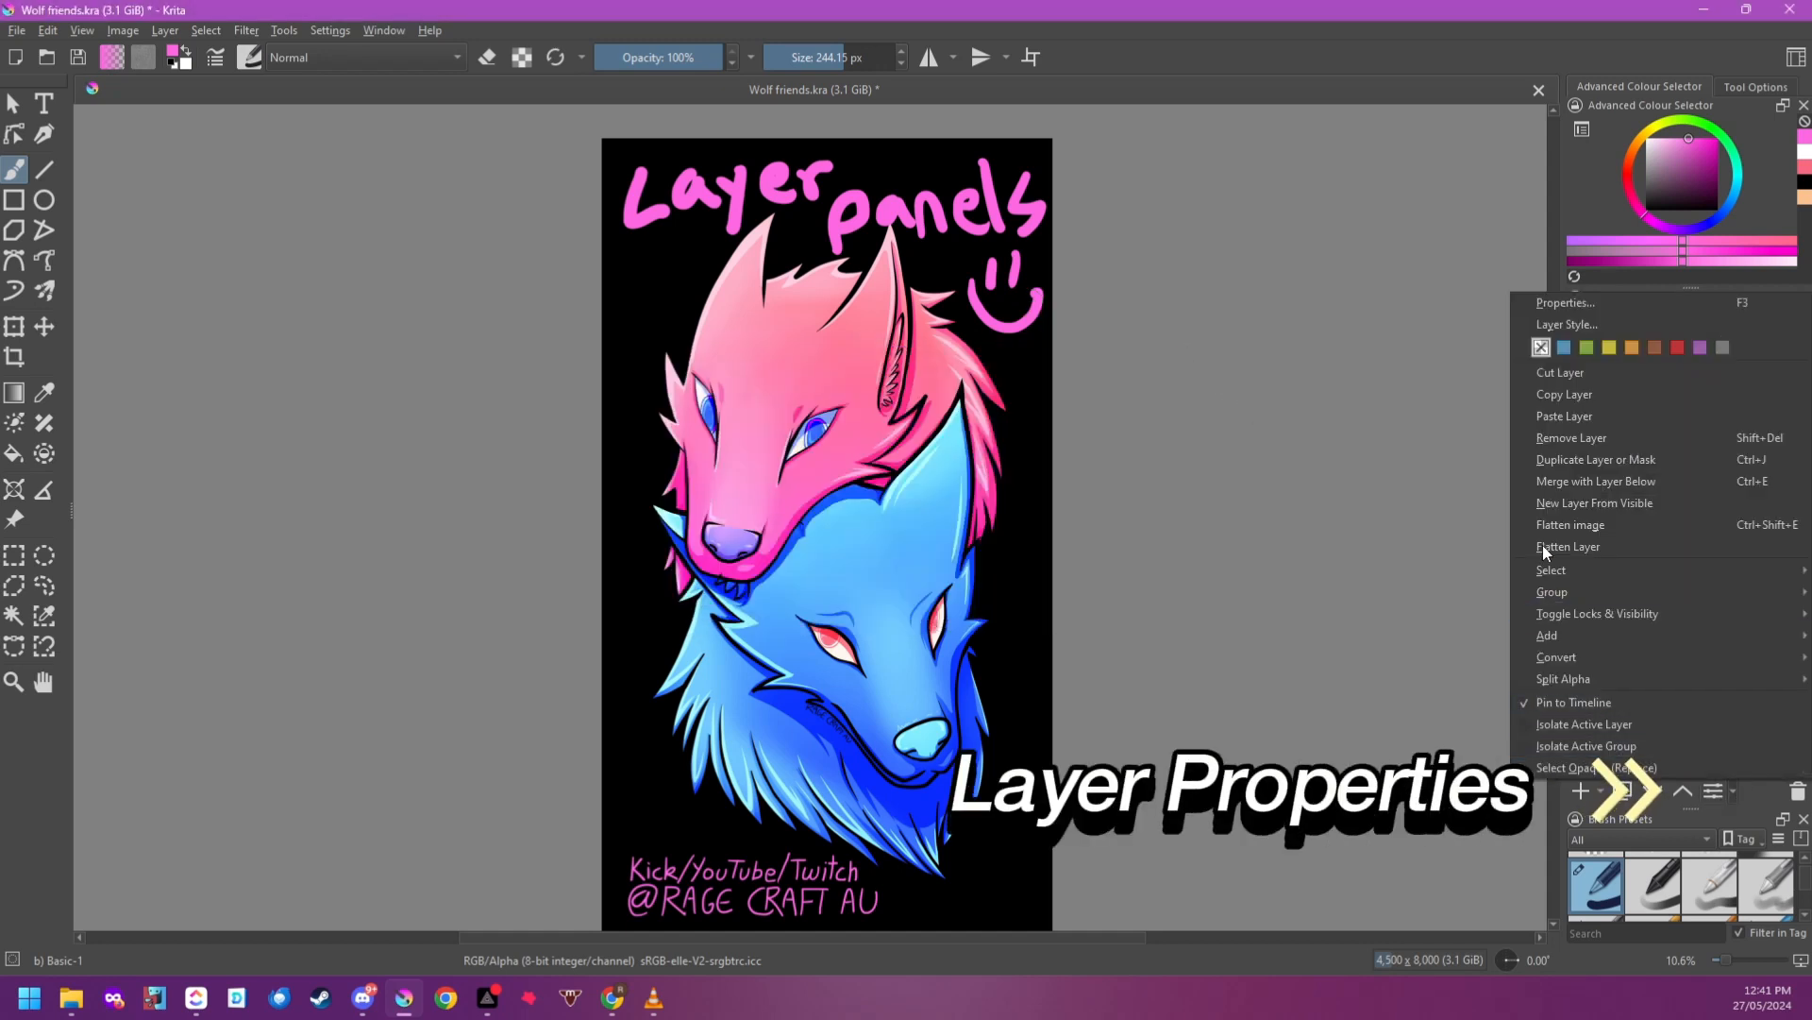
{"action": "key", "text": "Escape"}
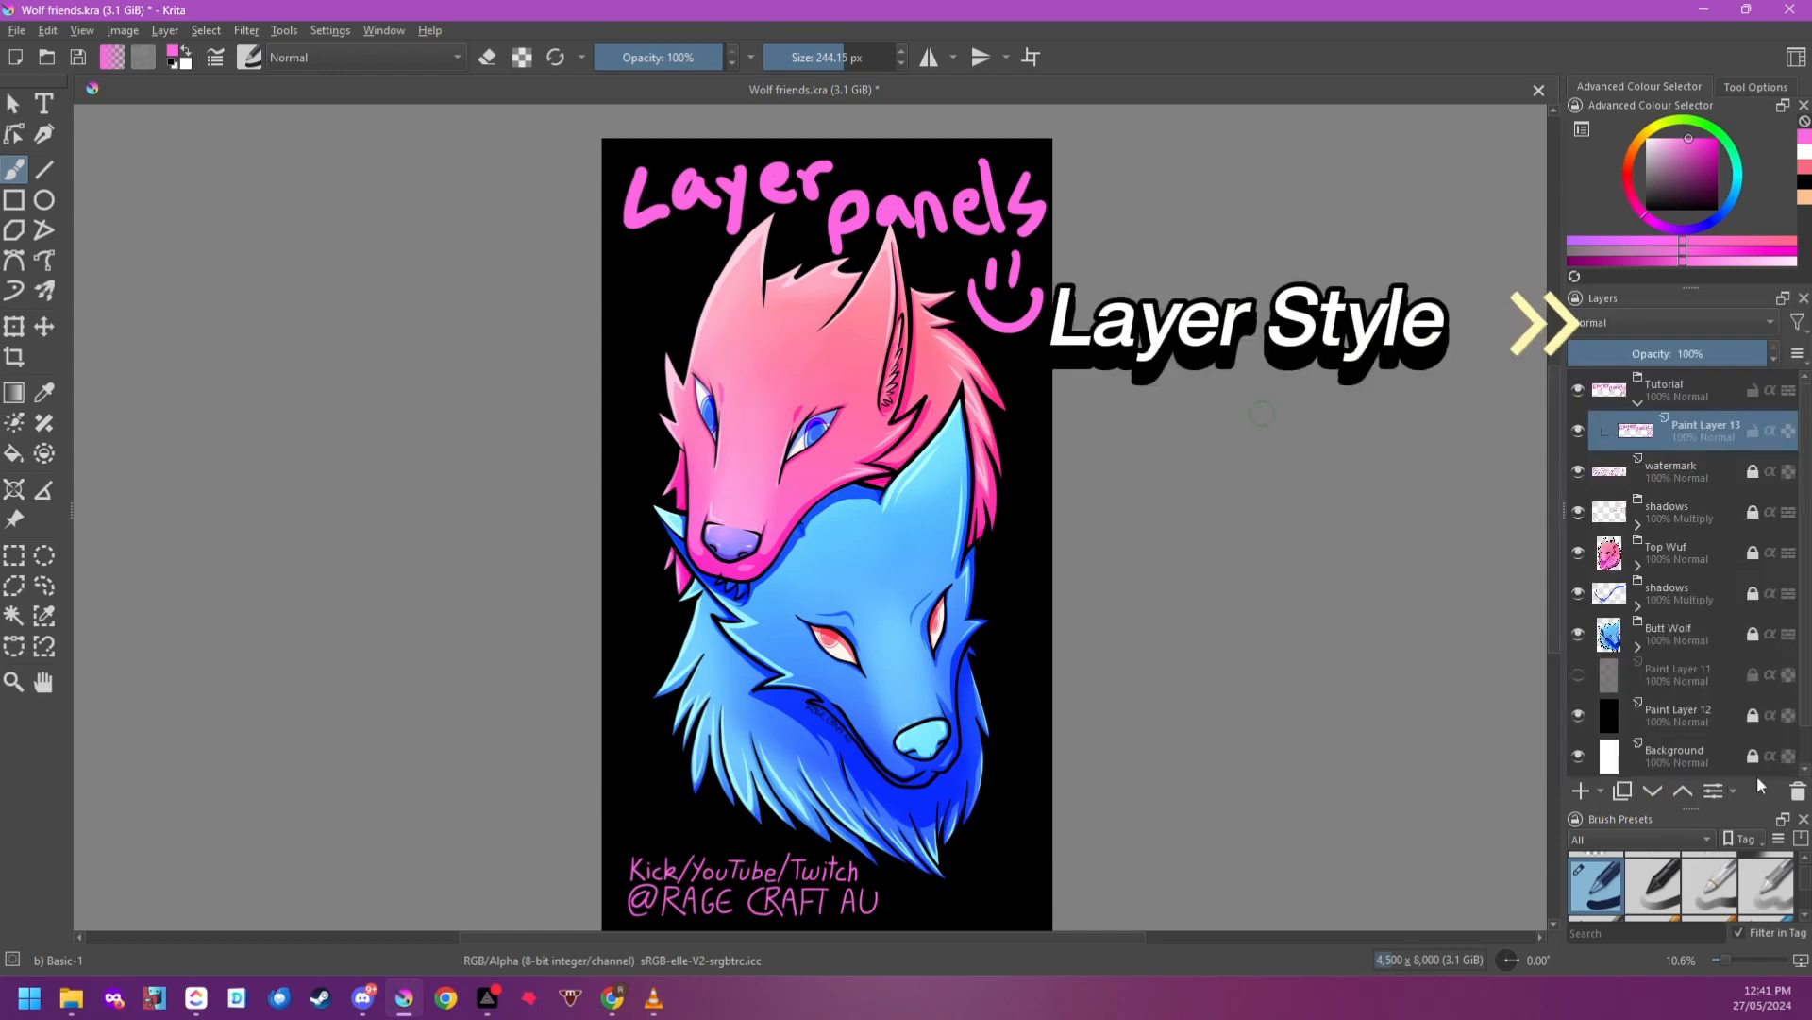
View the blending modes available for Paint Layer 13 and close the list without choosing one
{"action": "left_click", "coordinate": [1605, 319]}
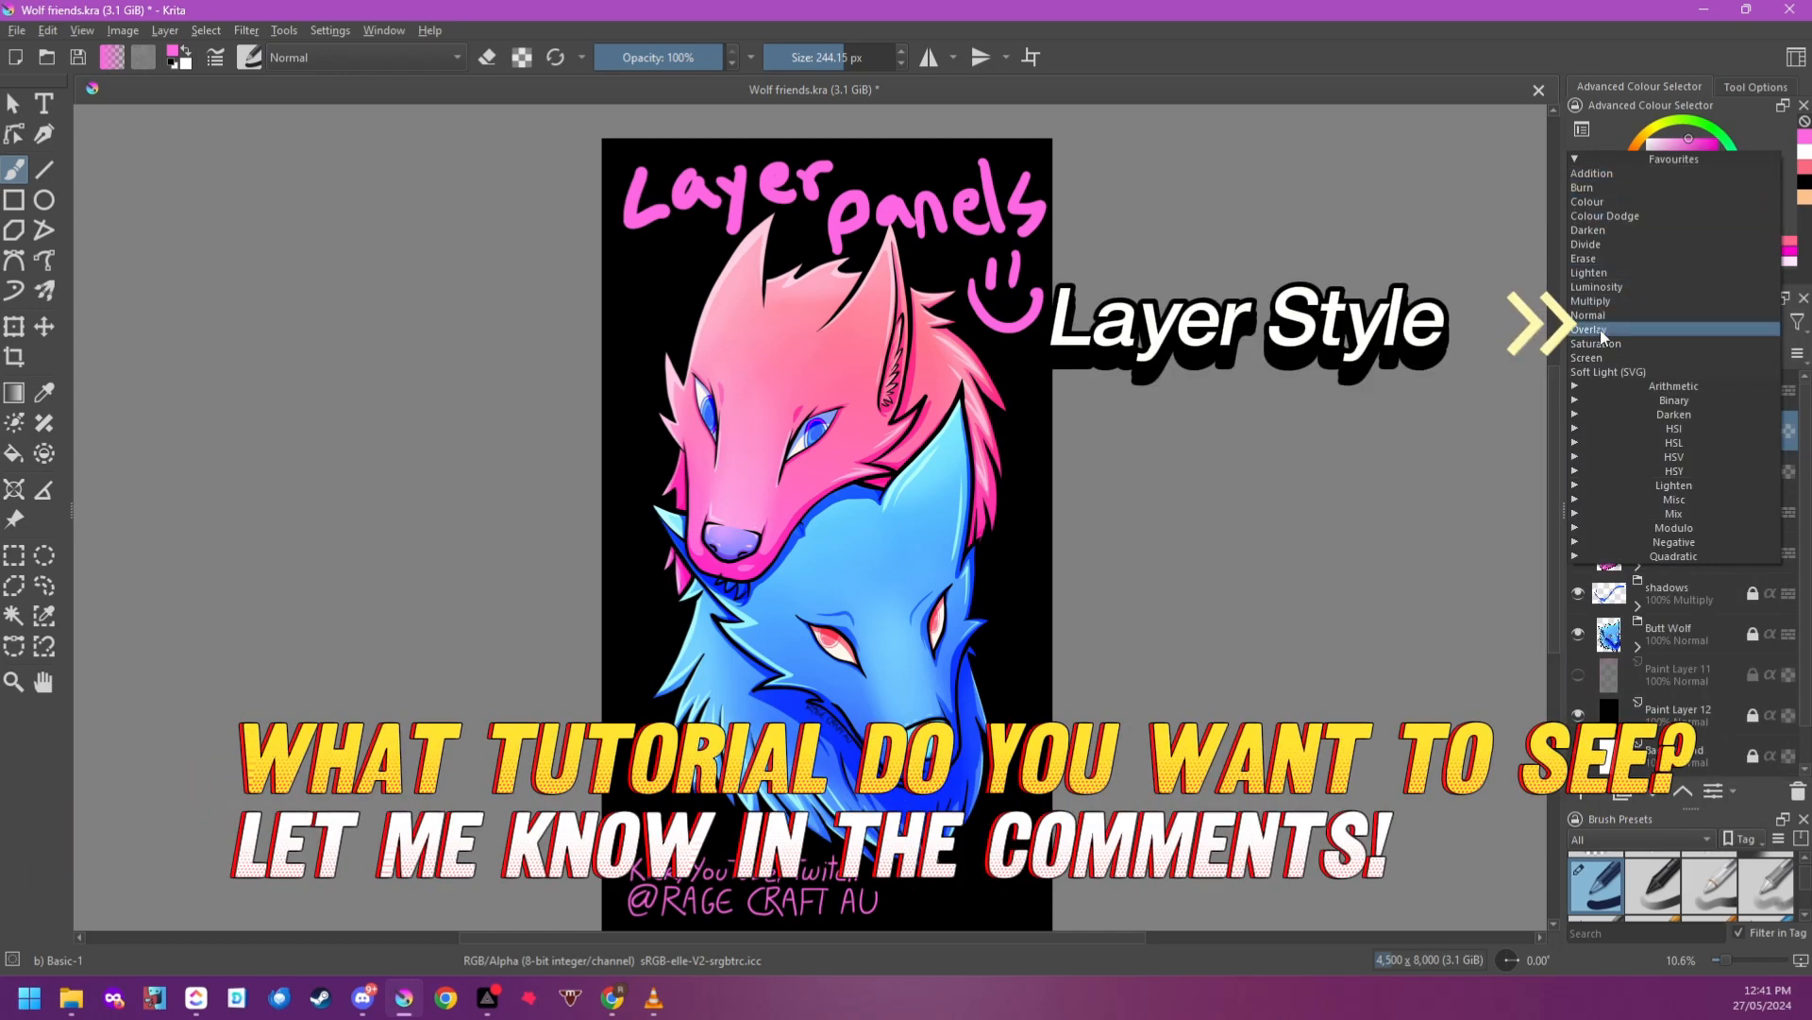
{"action": "key", "text": "Escape"}
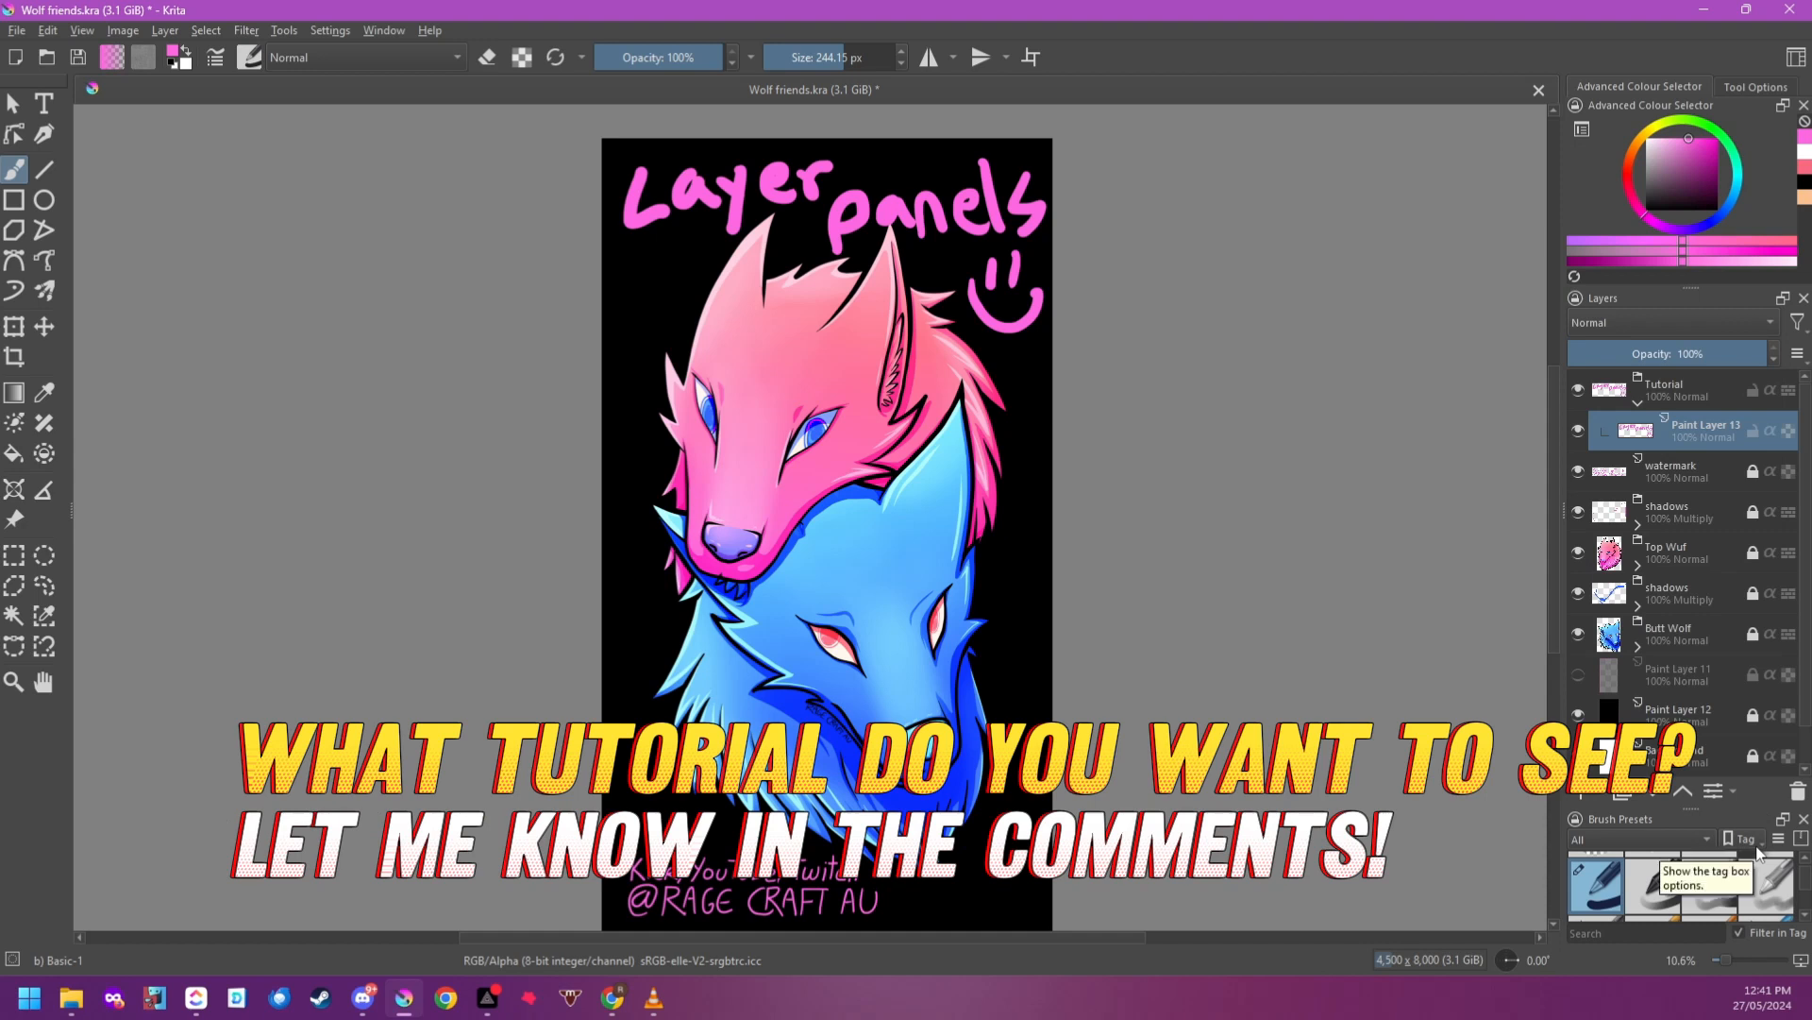